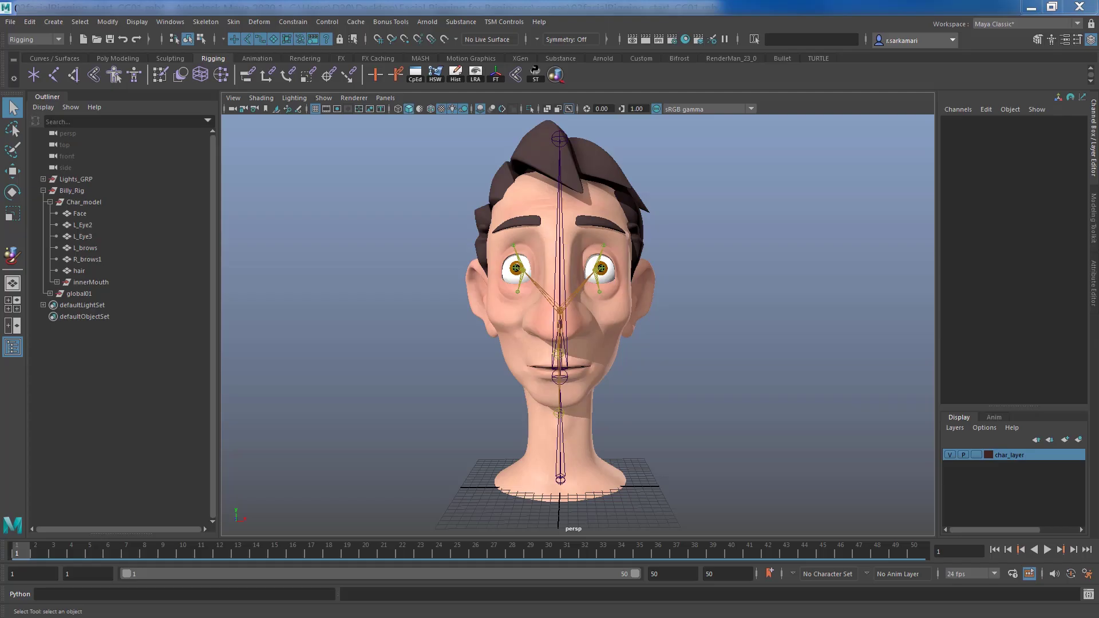
Step: Select the eyebrow, hair and face meshes in turn to identify the separate parts of the head model
left_click(535, 226)
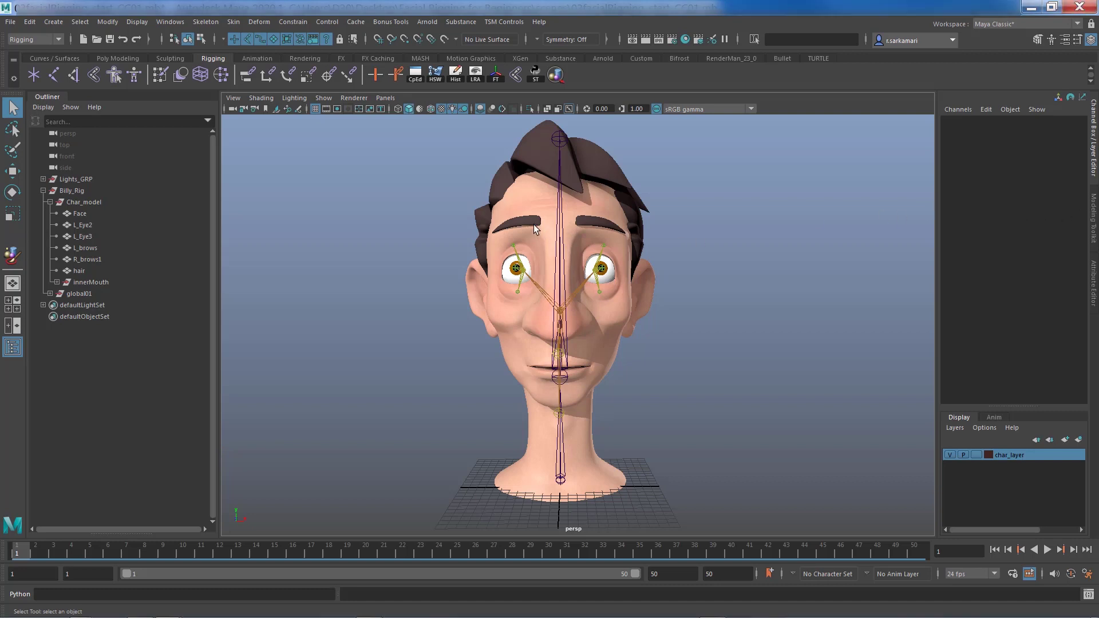
left_click(589, 224)
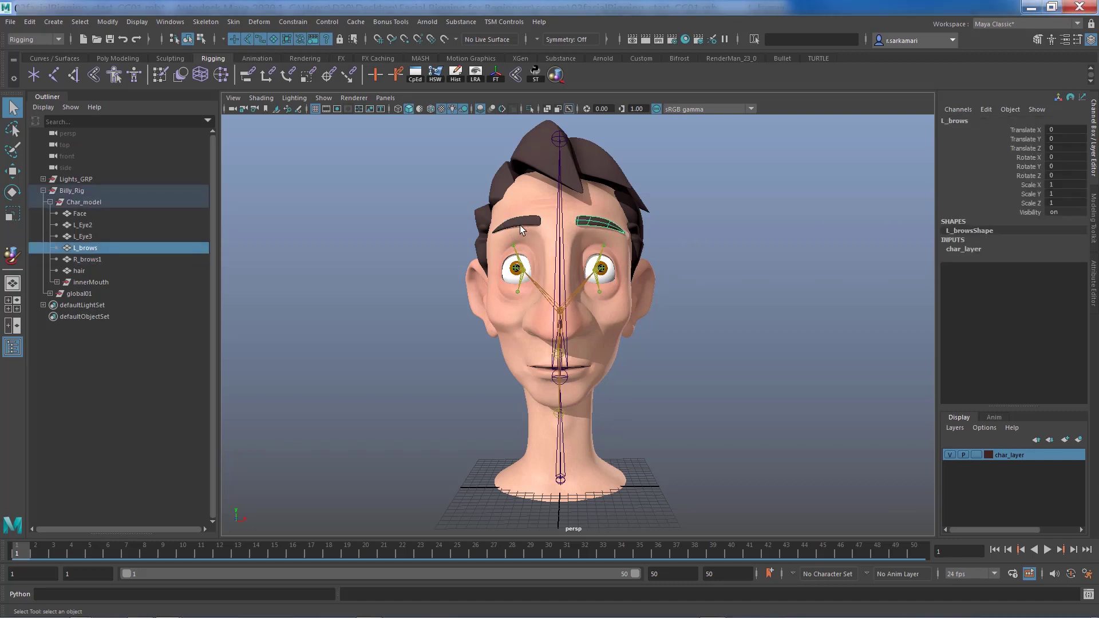
left_click(535, 143)
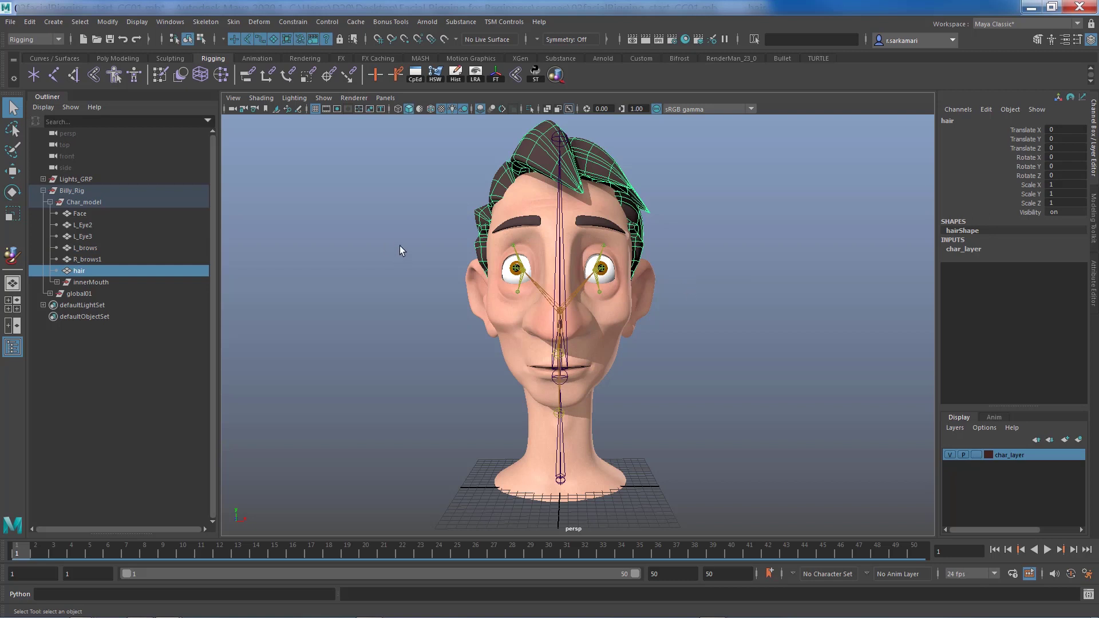
left_click(542, 233)
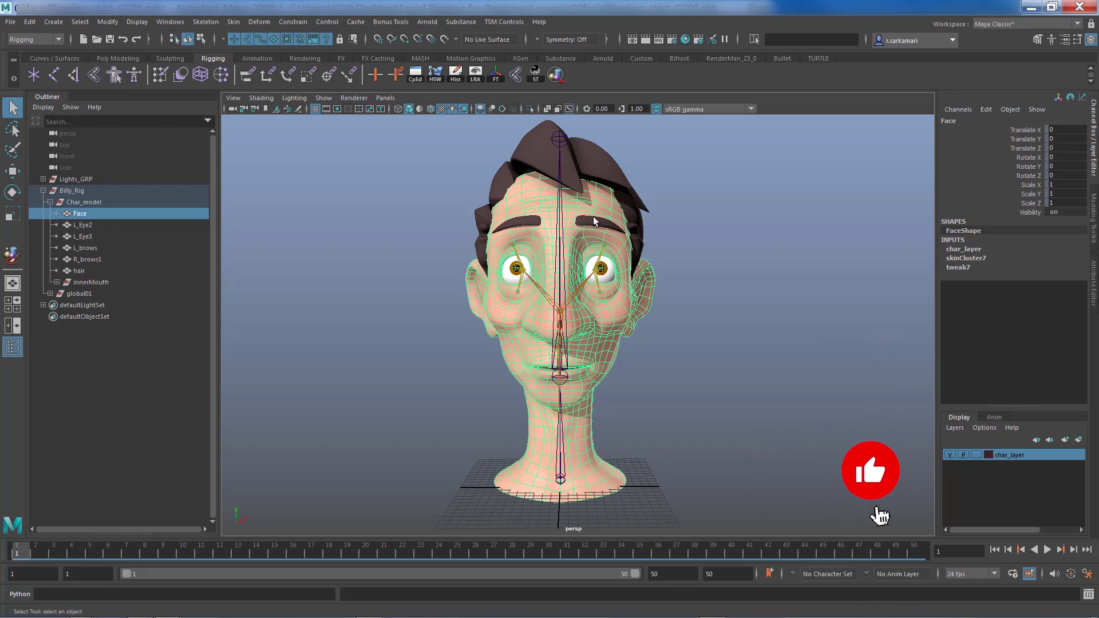
left_click(518, 223)
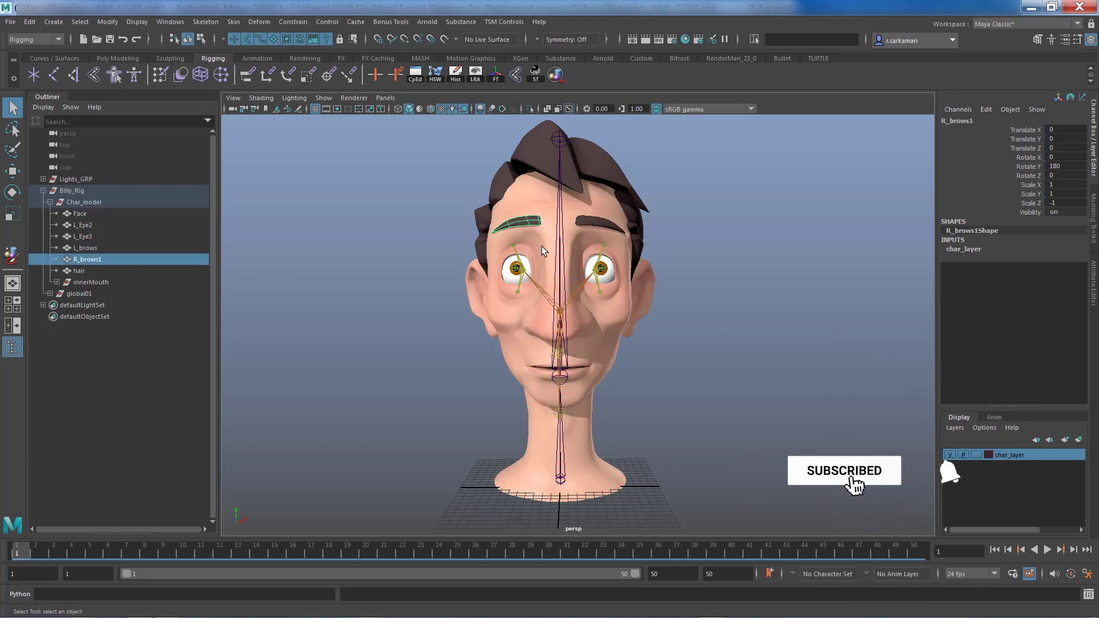
Step: In the front view, select the Face mesh's polygons around and between both eyebrows, and convert the selection to vertices
left_click(543, 291)
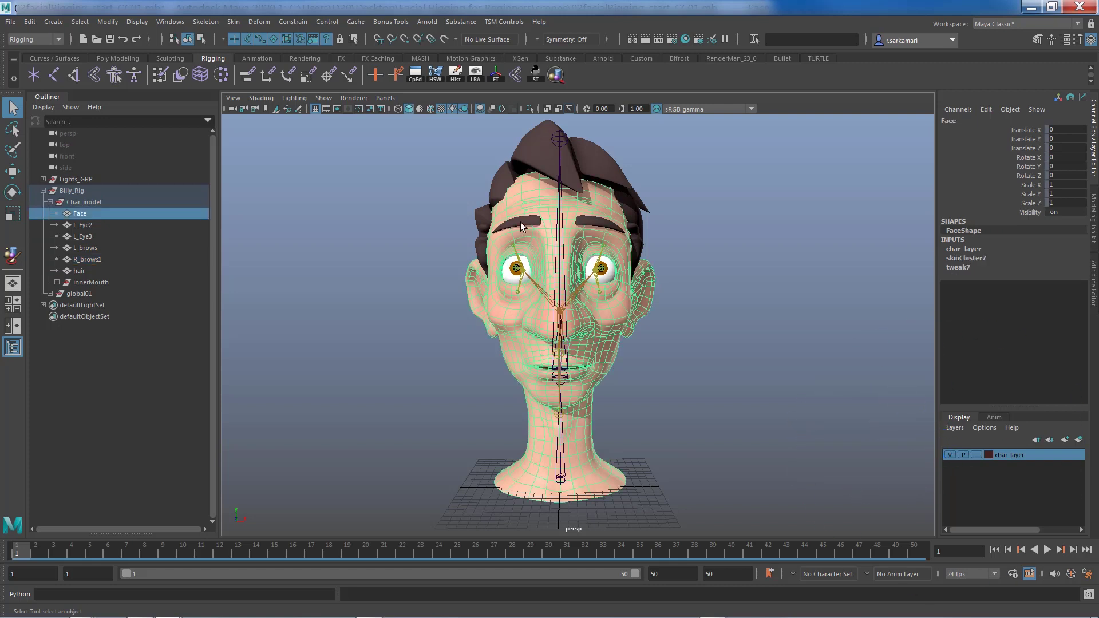
key("space")
left_click_drag(430, 251, 438, 303)
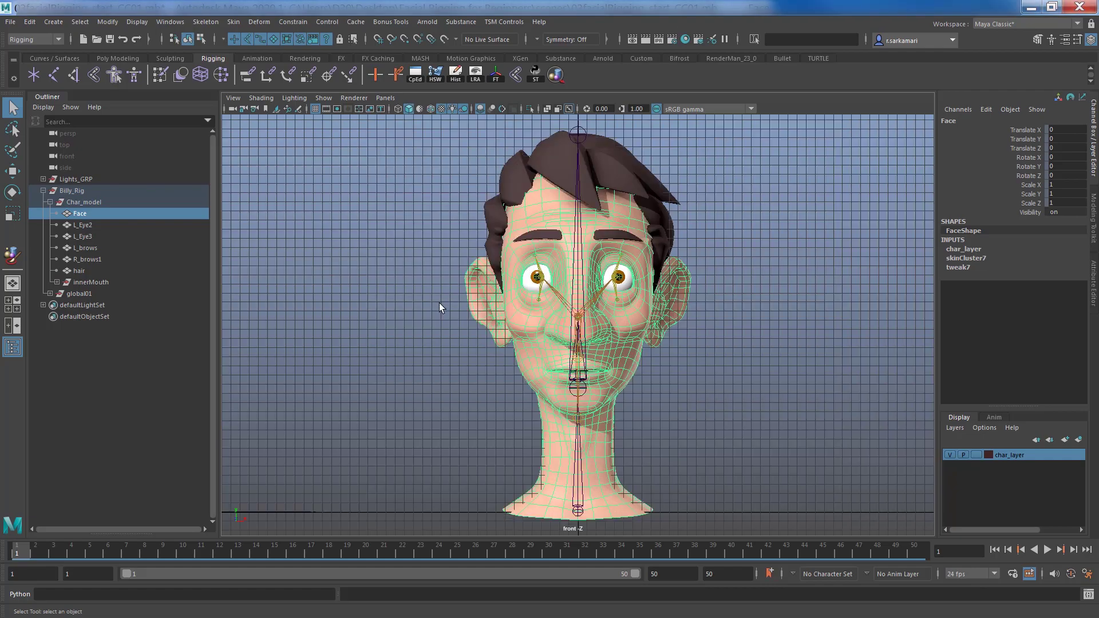
right_click_drag(435, 330, 749, 474, "alt")
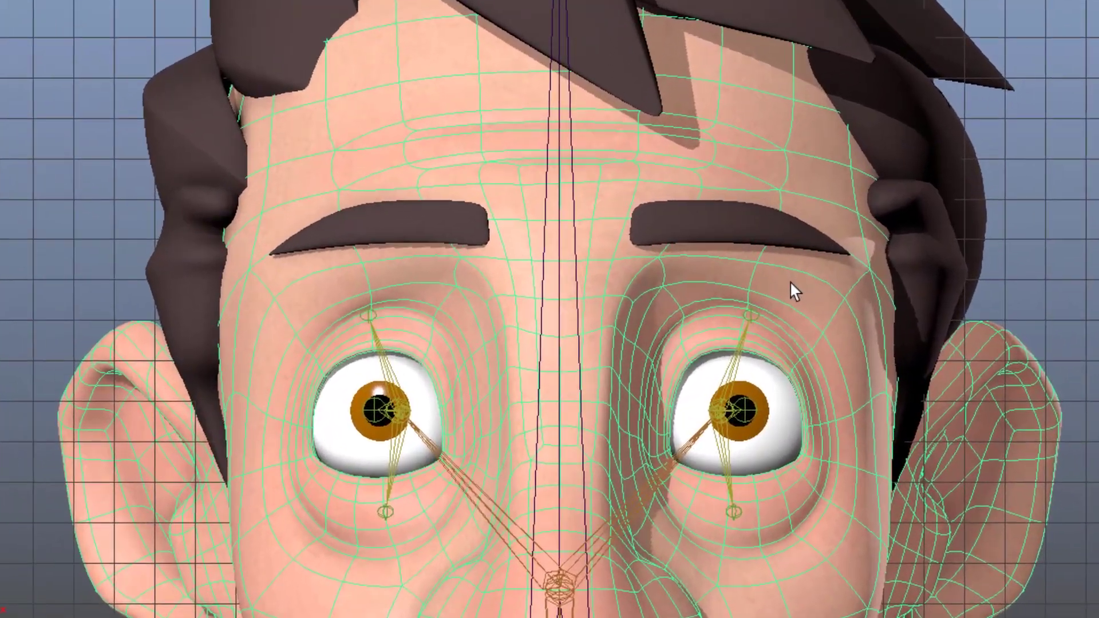
right_click_drag(711, 290, 713, 319)
right_click_drag(801, 260, 802, 262)
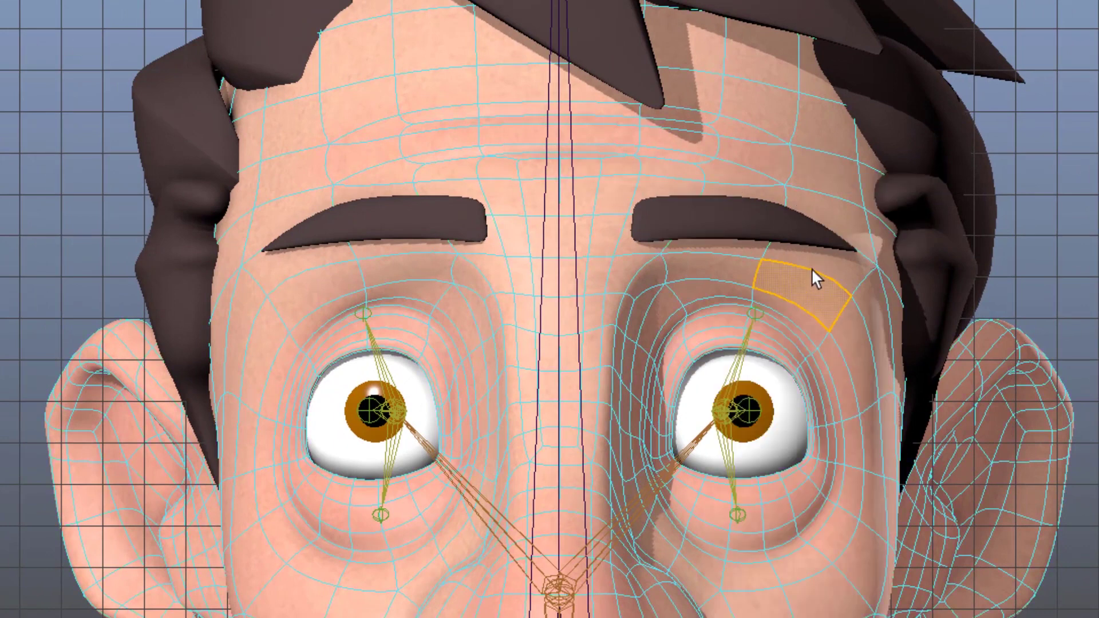
mouse_move(750, 215)
left_mouse_down("ctrl+shift")
mouse_move(719, 266)
mouse_move(664, 277)
left_mouse_up("ctrl+shift")
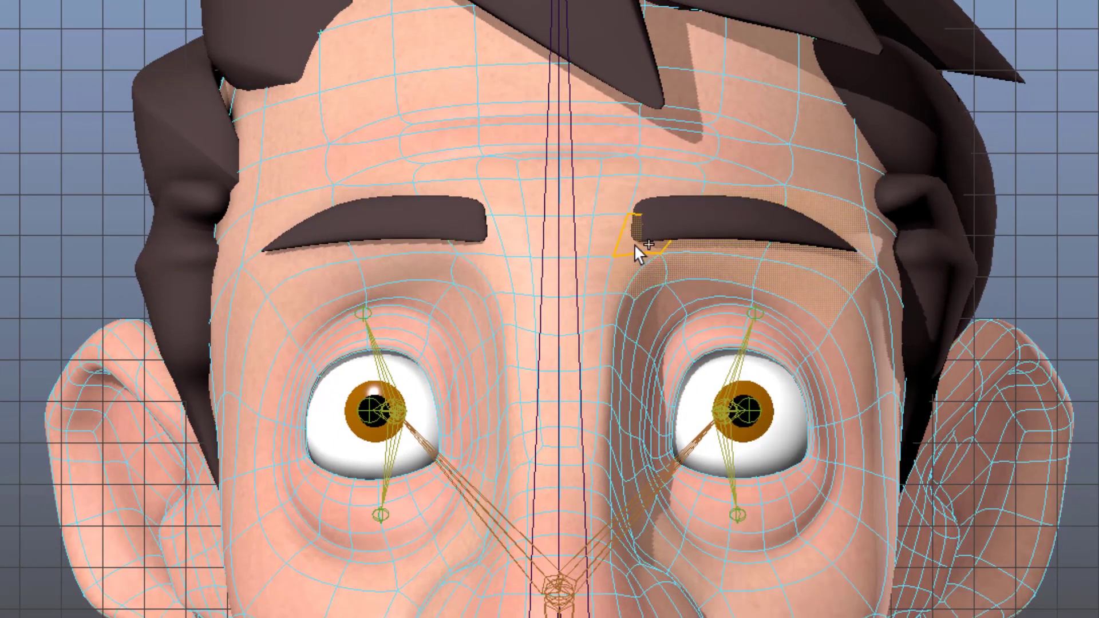
left_click(642, 191, "ctrl+shift")
mouse_move(575, 275)
left_mouse_down("ctrl+shift")
mouse_move(583, 197)
mouse_move(540, 184)
mouse_move(553, 284)
mouse_move(534, 285)
mouse_move(503, 169)
mouse_move(470, 190)
mouse_move(493, 258)
mouse_move(456, 273)
mouse_move(421, 260)
mouse_move(406, 238)
left_mouse_up("ctrl+shift")
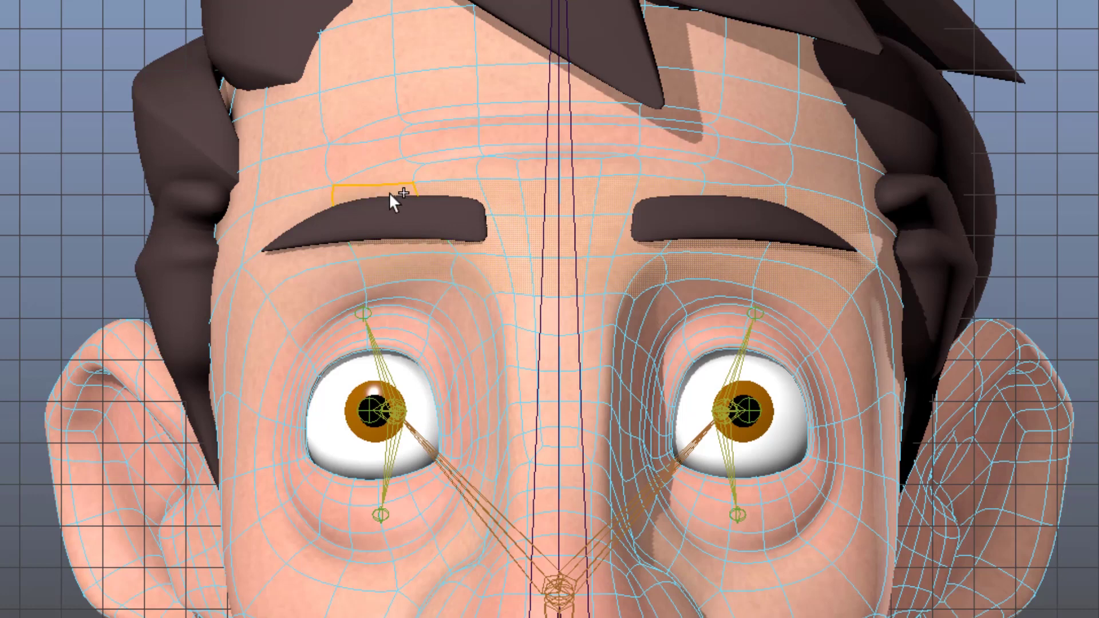
mouse_move(389, 191)
left_mouse_down("ctrl+shift")
mouse_move(324, 198)
mouse_move(310, 221)
left_mouse_up("ctrl+shift")
right_click_drag(550, 264, 324, 257, "ctrl")
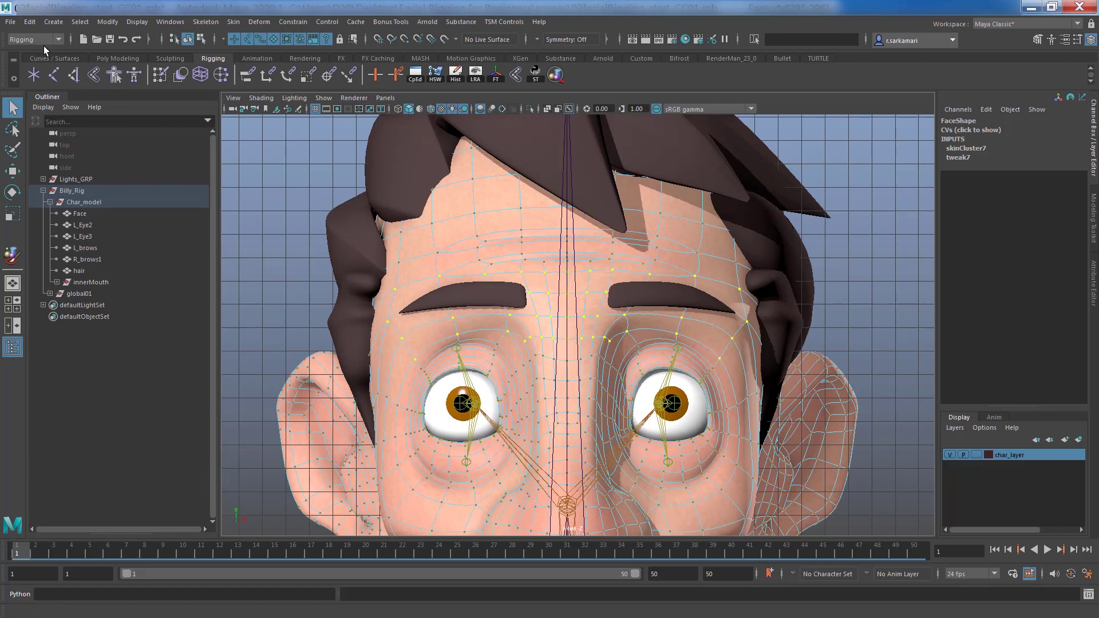
Step: Create a lattice around the selected brow vertices using reset options with Group base and lattice and Freeze geometry enabled
left_click(257, 22)
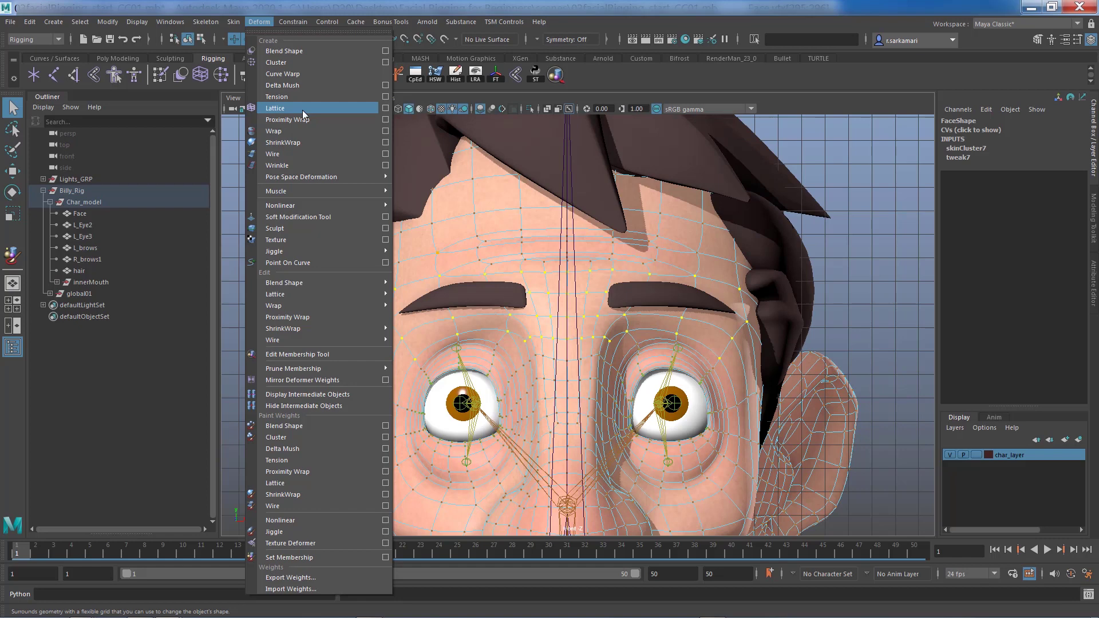
left_click(385, 107)
left_click(786, 342)
left_click(813, 367)
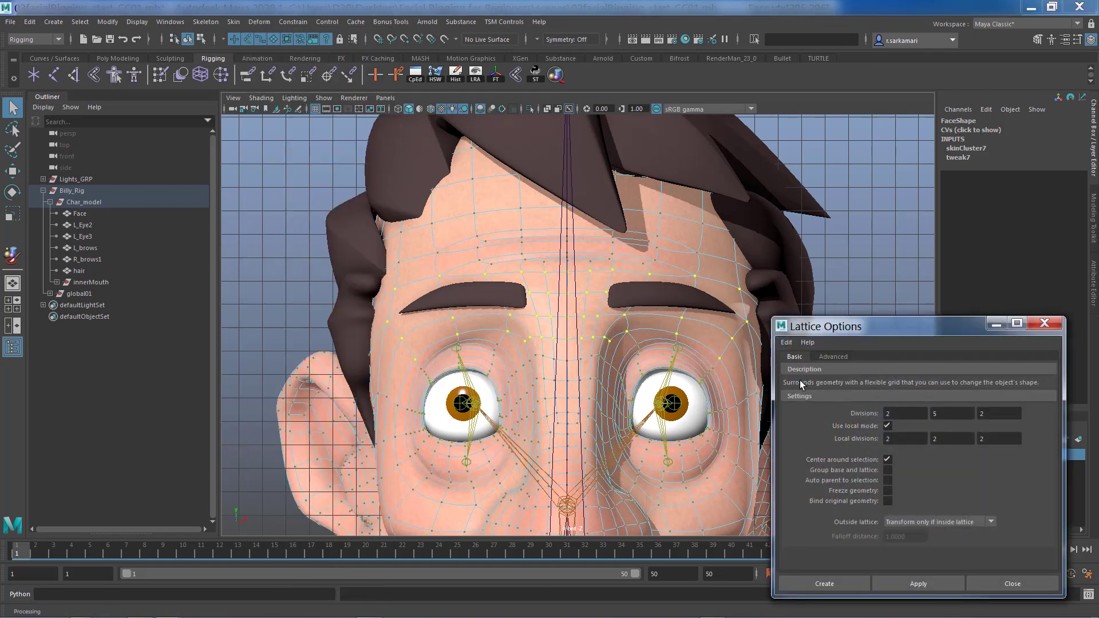
left_click_drag(871, 329, 856, 180)
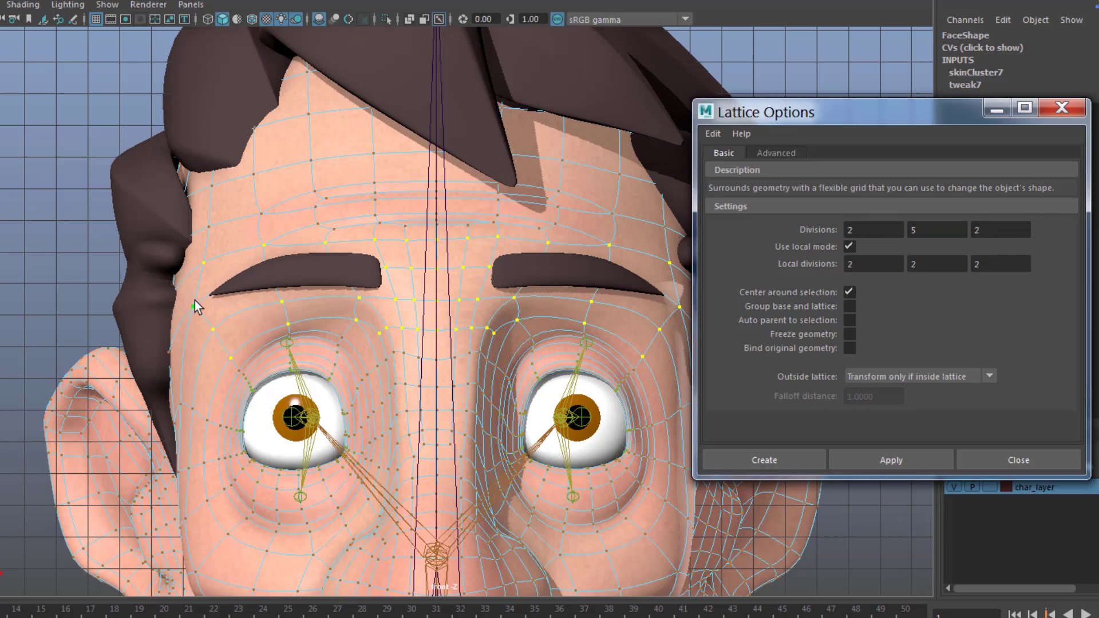
left_click(290, 326, "shift")
left_click(419, 329, "shift")
left_click(849, 307)
left_click(849, 334)
left_click(887, 455)
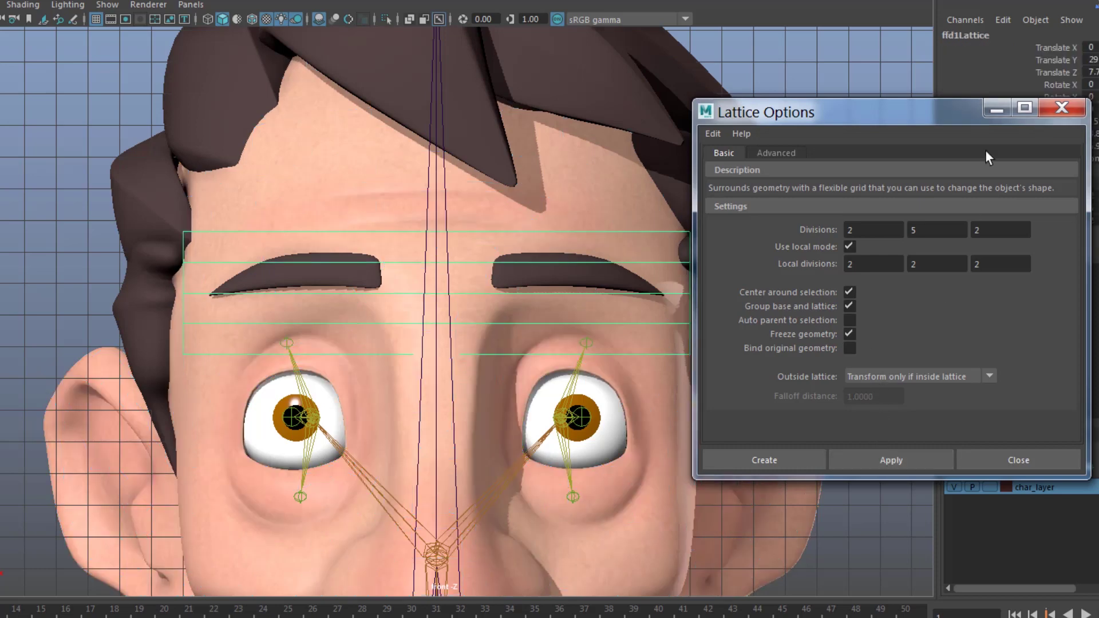
left_click(1063, 110)
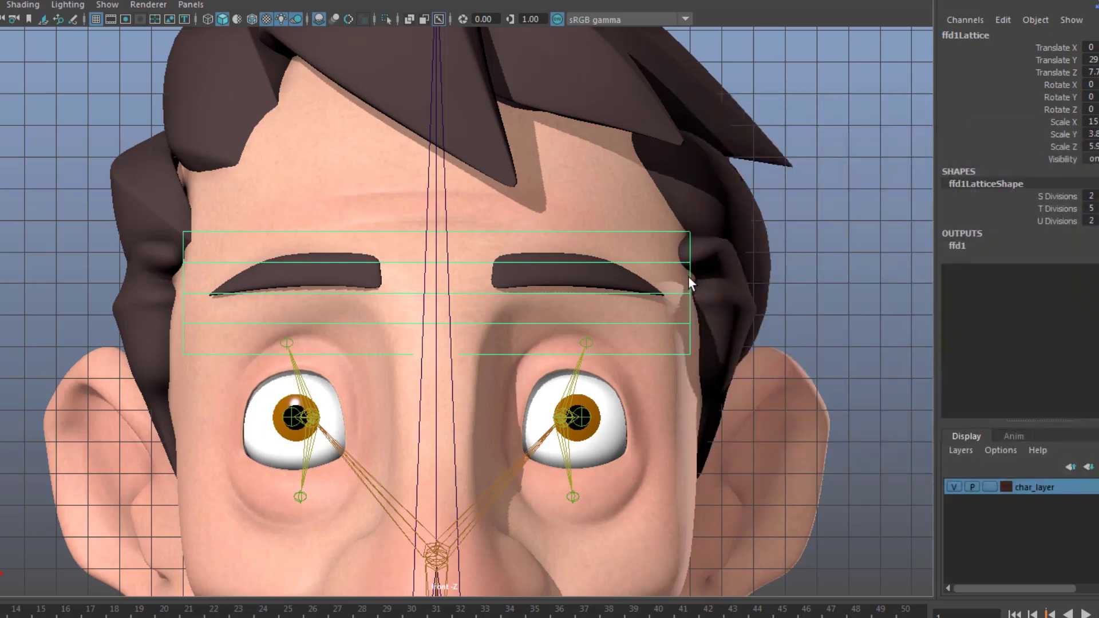
Step: Try moving the lattice points at the character's left end of the brow lattice downward to test the deformation
right_click_drag(688, 275, 684, 242)
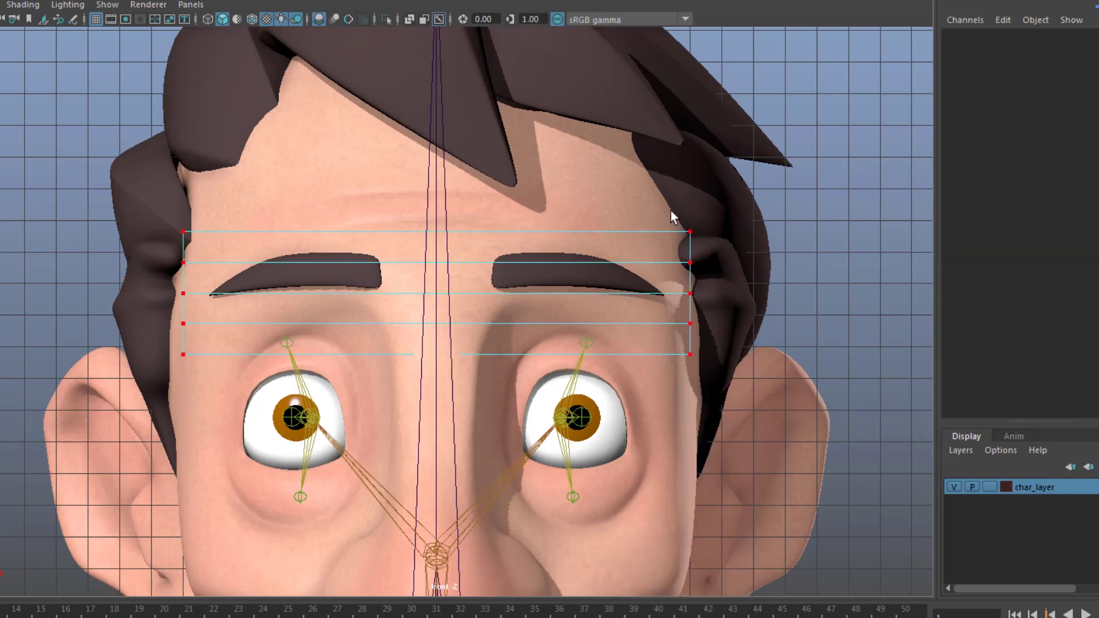
left_click_drag(670, 210, 705, 389)
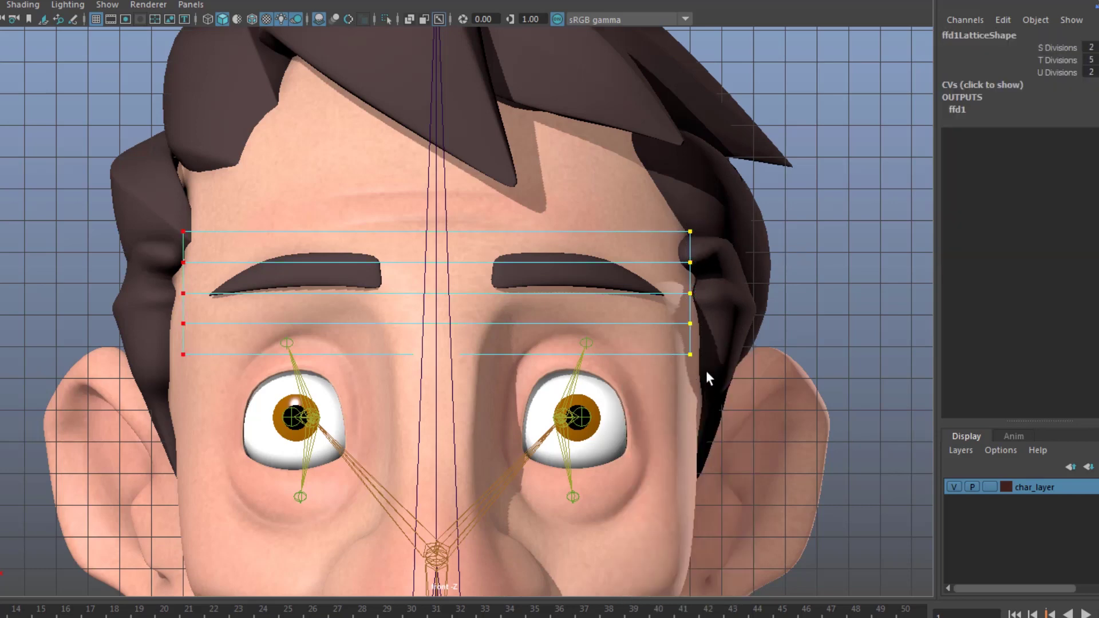
key("w")
left_click_drag(688, 223, 696, 249)
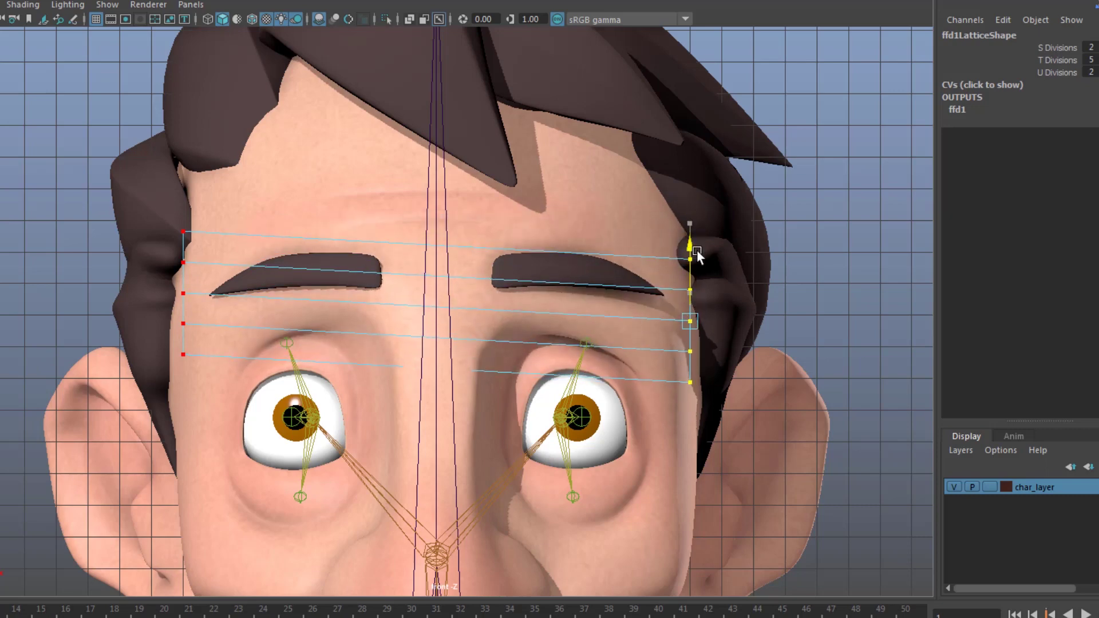
Step: Hide both eyebrow meshes, L_brows and R_brows1
left_click(580, 276)
left_click(336, 273, "shift")
key("ctrl+h")
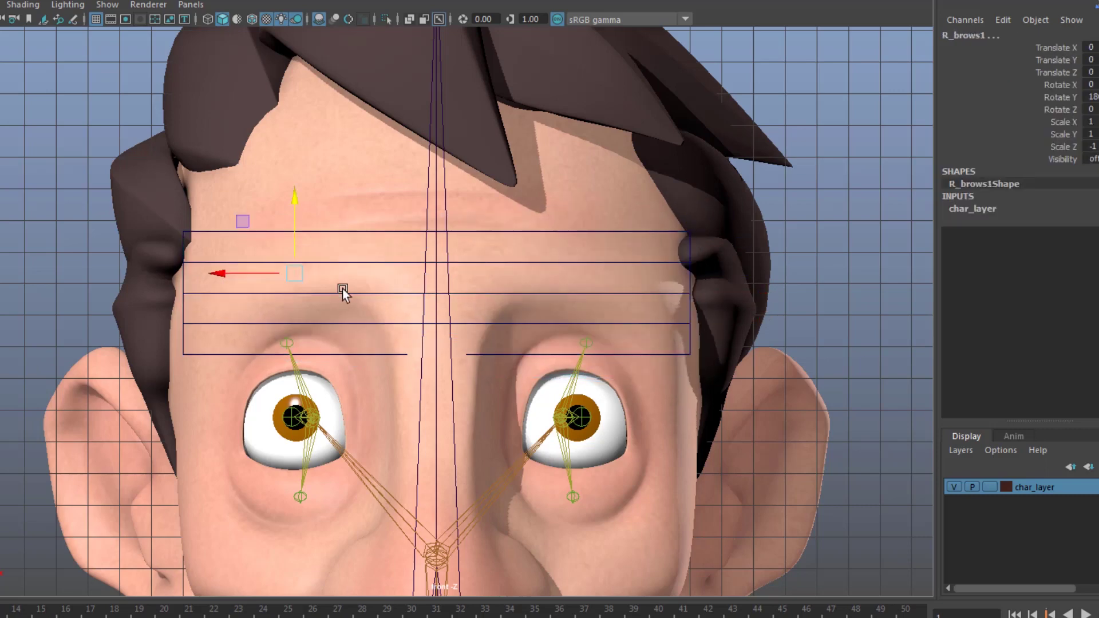
Step: Try moving the lattice points at the character's right end of the brow lattice vertically
left_click(684, 293)
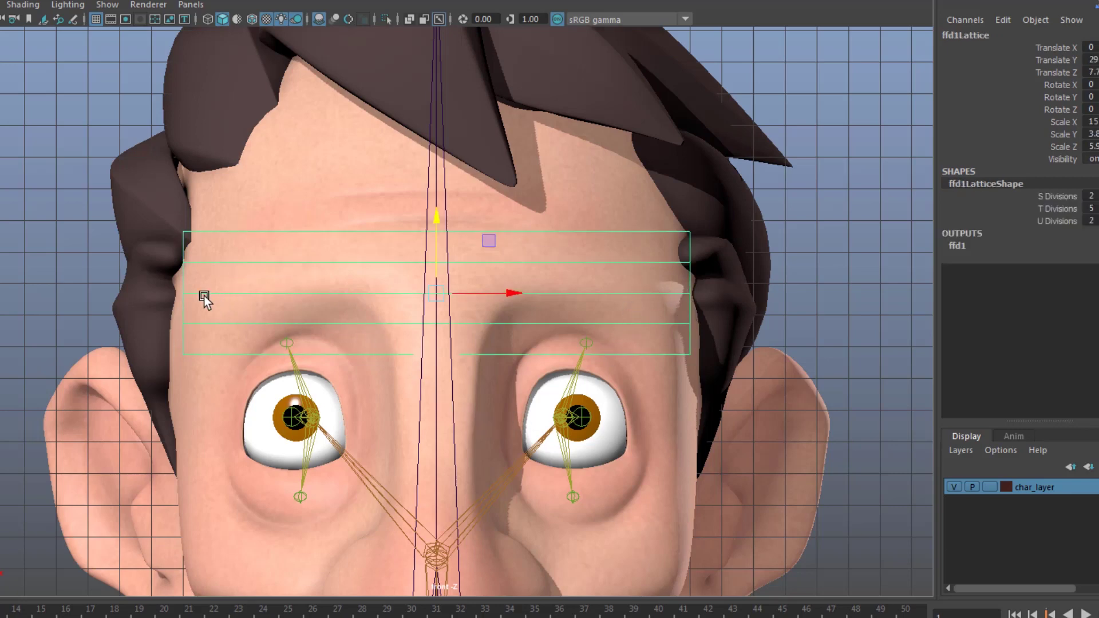
right_click_drag(201, 292, 172, 243)
left_click_drag(163, 216, 184, 281)
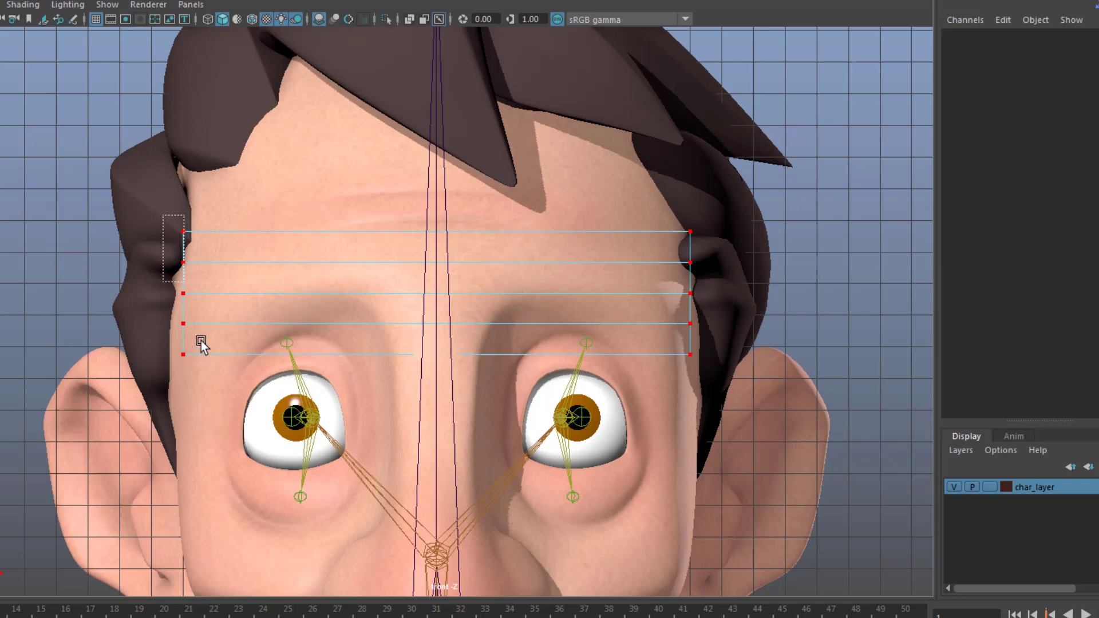
left_click_drag(200, 341, 198, 360)
mouse_move(180, 239)
left_mouse_down()
mouse_move(186, 205)
mouse_move(186, 252)
mouse_move(184, 197)
mouse_move(175, 250)
mouse_move(183, 193)
mouse_move(185, 253)
left_mouse_up()
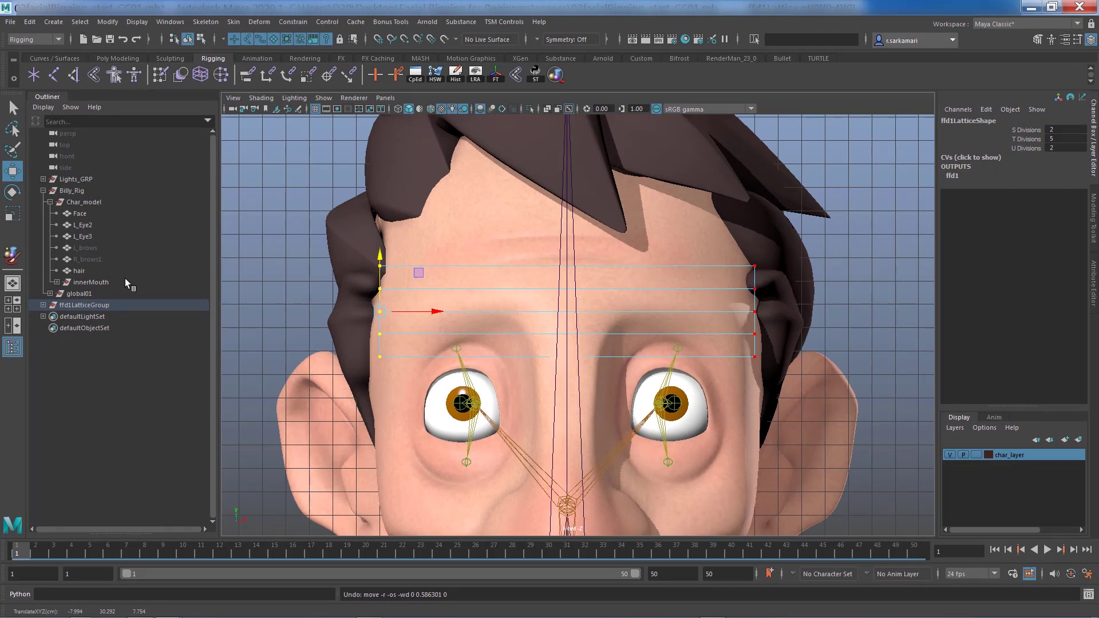
Step: Set the divisions of ffd1Lattice, inside ffd1LatticeGroup, to S 10, T 4 and U 4
left_click(37, 304)
left_click(43, 305)
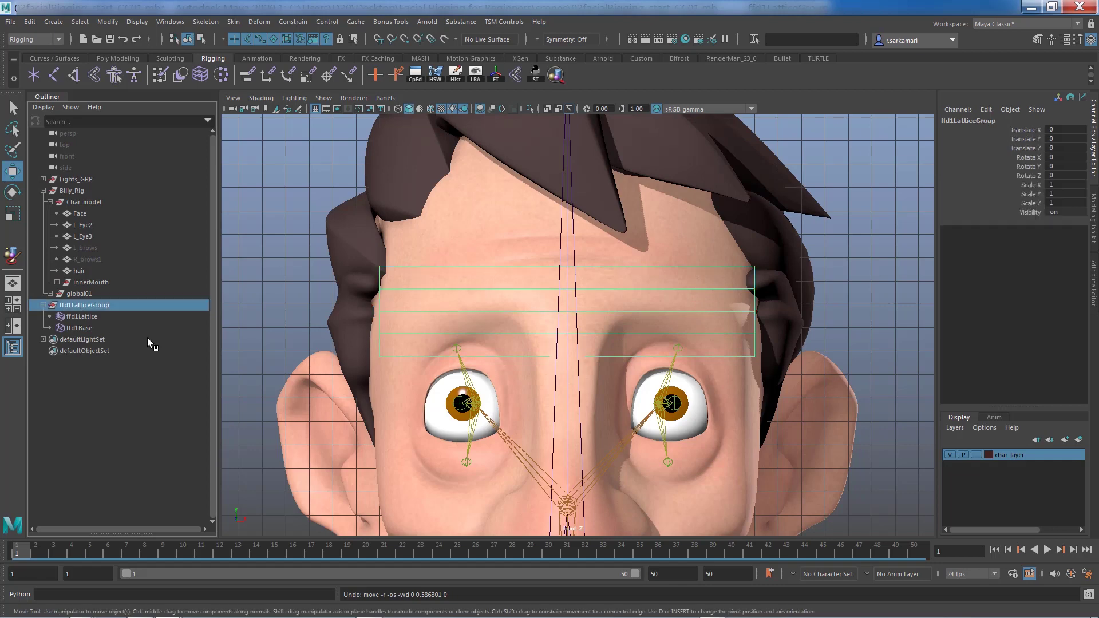
left_click(75, 316)
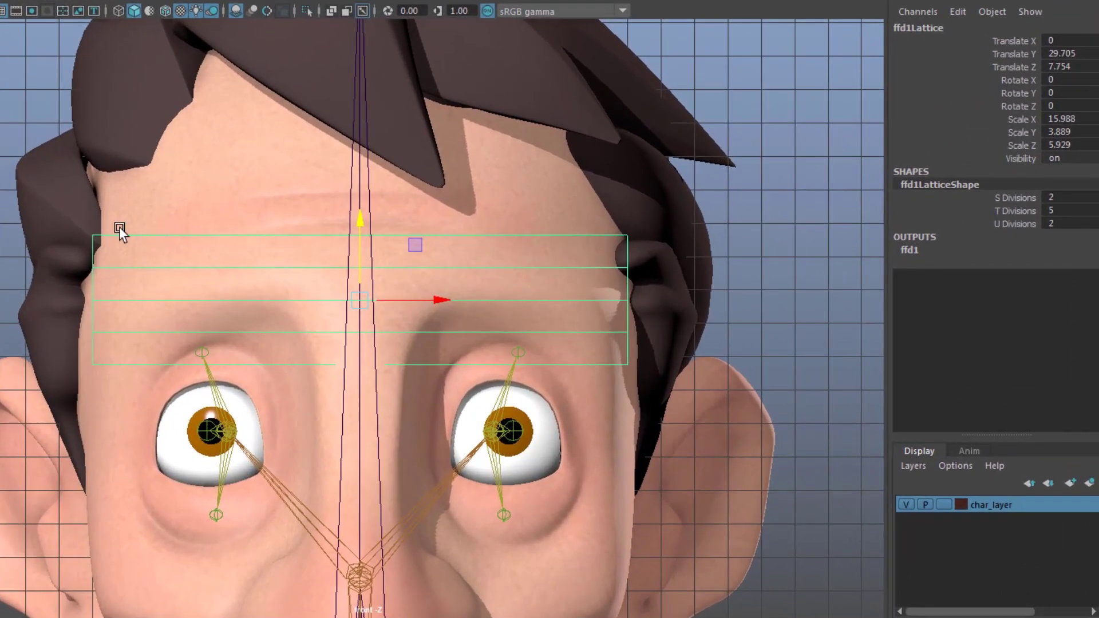
double_click(1058, 195)
type("10")
key("Return")
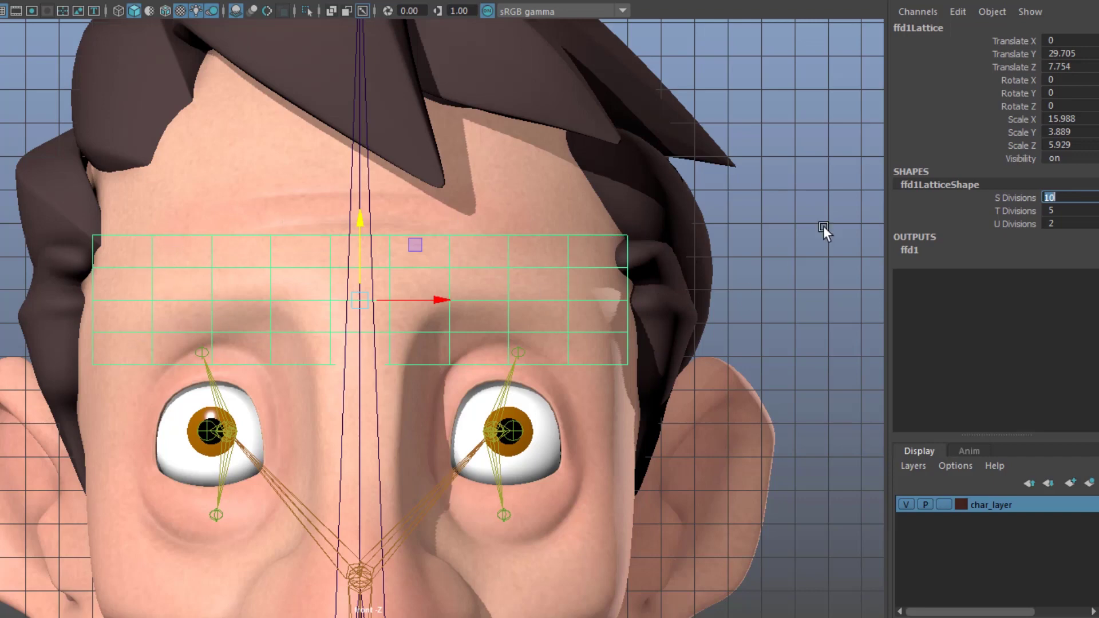
double_click(1068, 211)
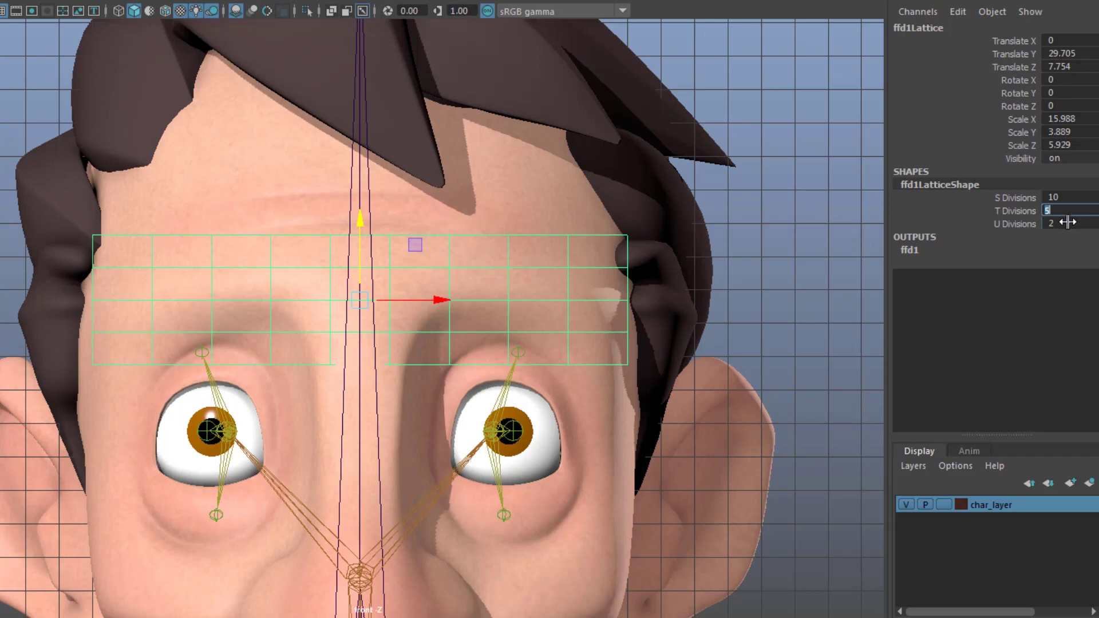
type("4")
key("Tab")
type("4")
key("Return")
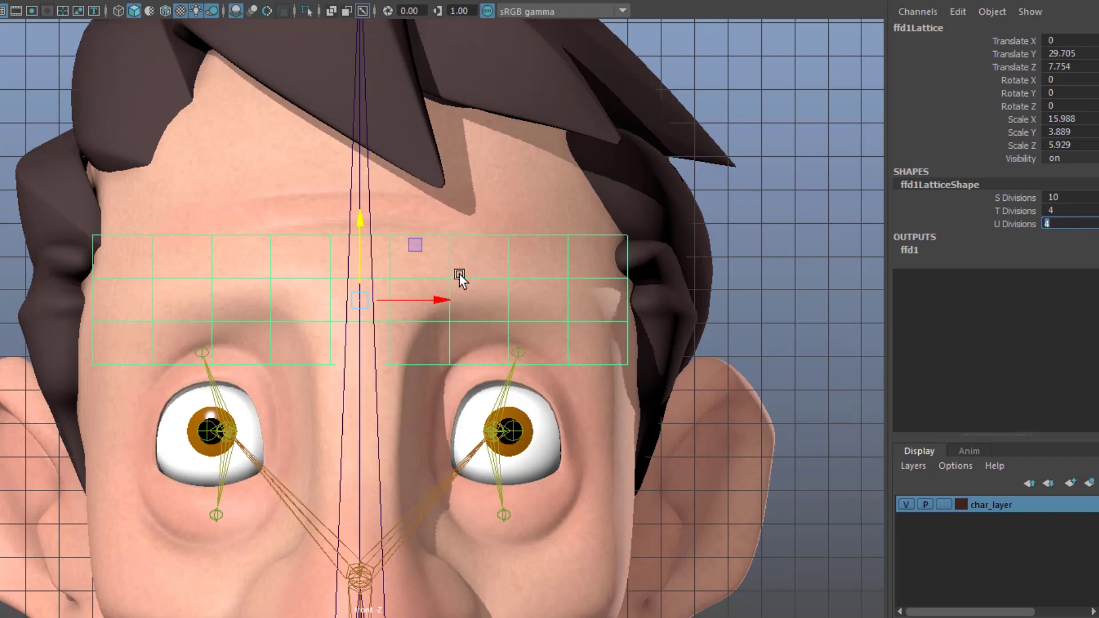
Step: Try moving the two columns of lattice points above the character's left eye vertically
right_click_drag(501, 273, 493, 231)
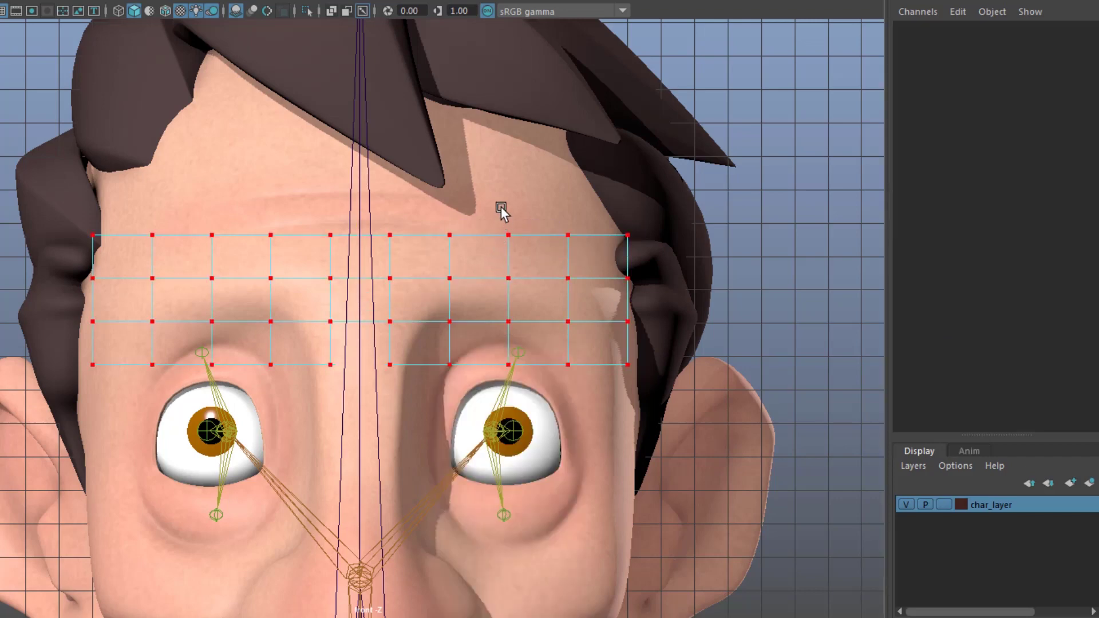
left_click_drag(491, 197, 578, 378)
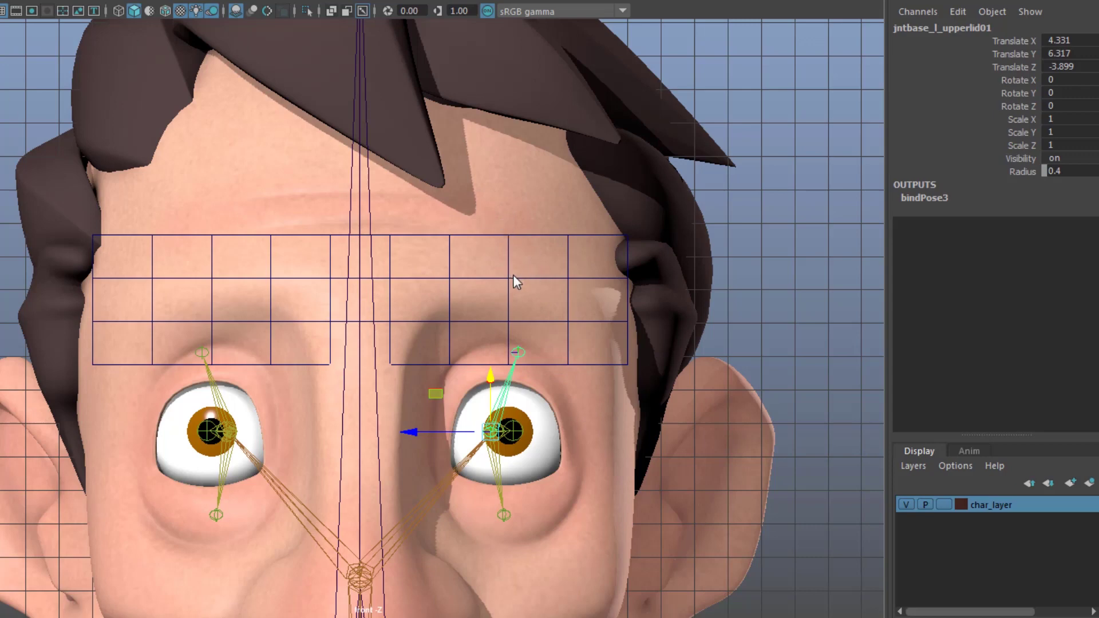
right_click_drag(514, 275, 495, 231)
left_click_drag(490, 218, 581, 379)
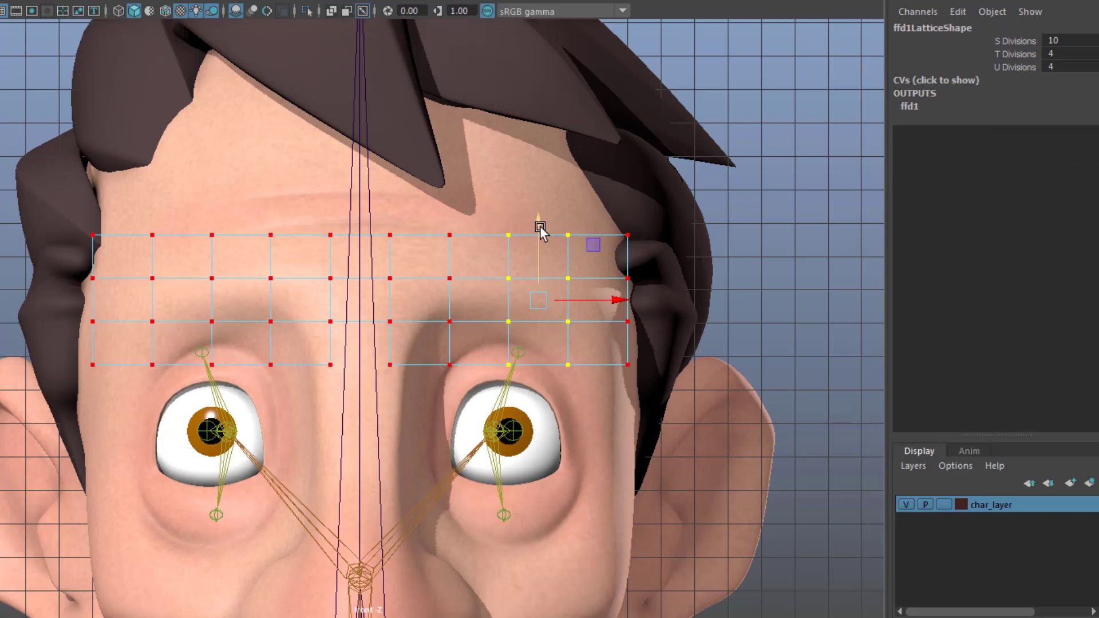
left_click_drag(538, 226, 540, 204)
key("ctrl+z")
key("shift+z")
key("ctrl+z")
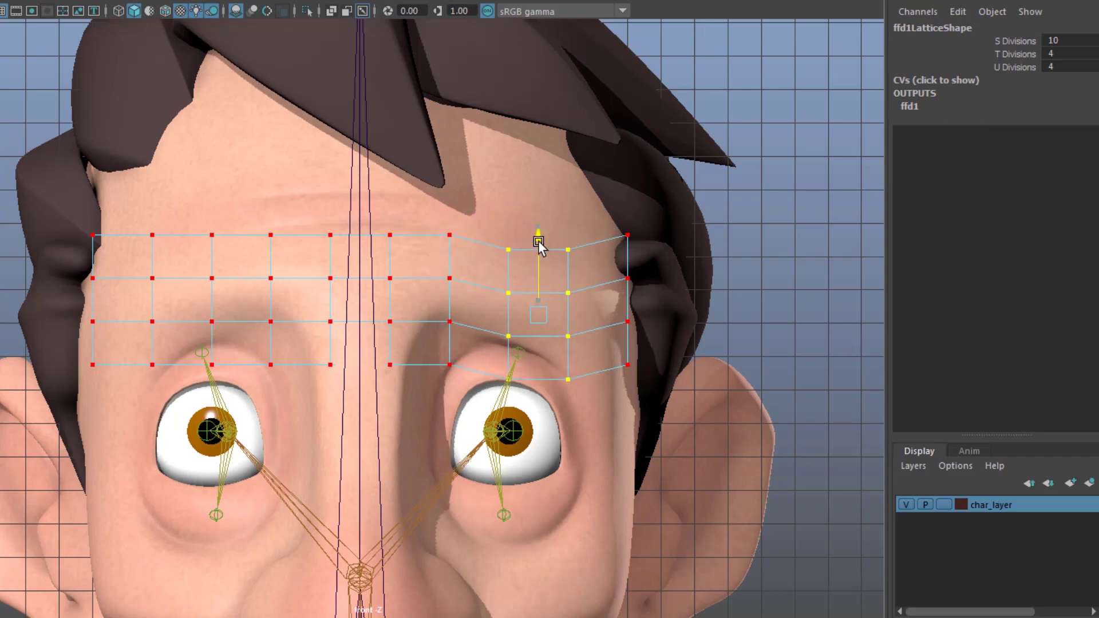
key("ctrl+z")
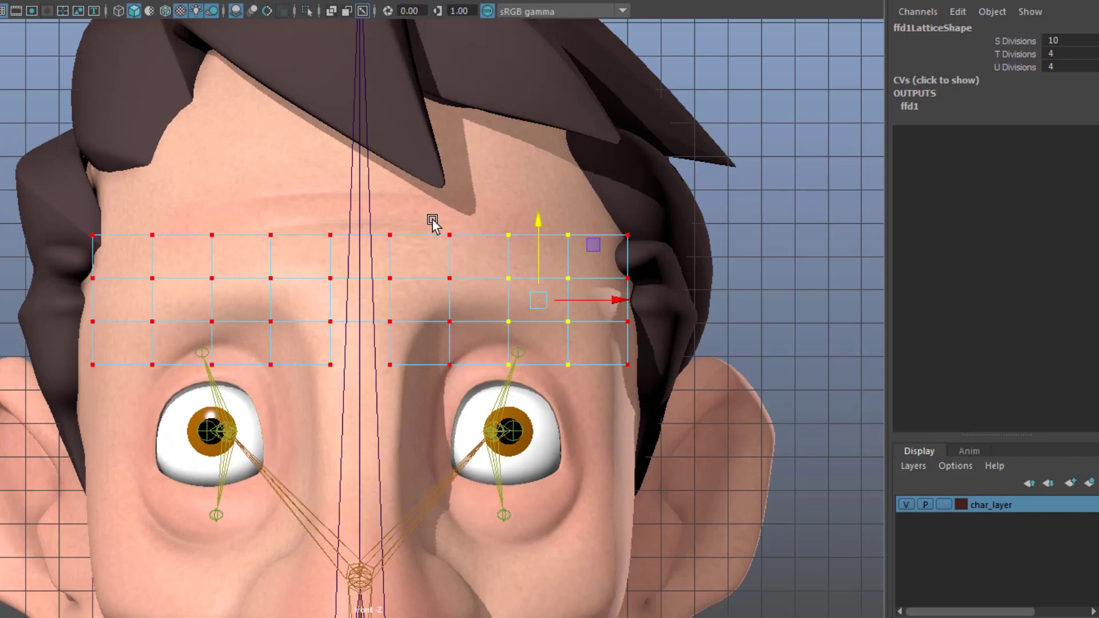
Step: Rotate the four outer columns of lattice points over the character's left brow so the inner end rises, and raise them slightly
left_click_drag(433, 220, 636, 376)
key("e")
left_click_drag(475, 264, 540, 201)
key("w")
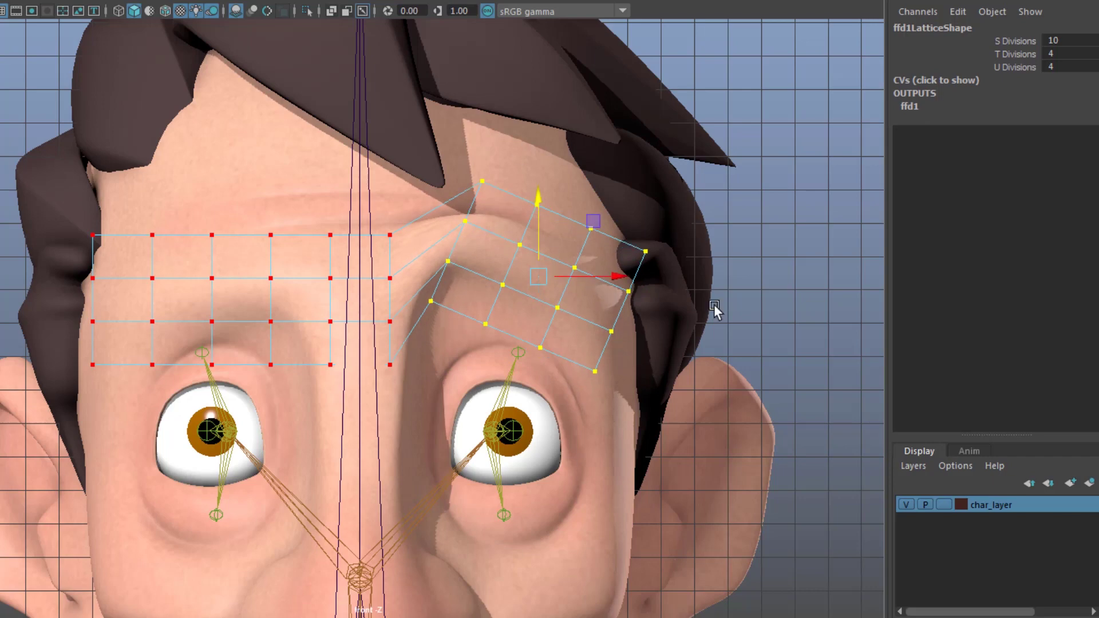
Step: Undo the rotation and lift of the left-brow lattice points, and try raising only the innermost of those four columns
key("ctrl+z")
key("ctrl+z")
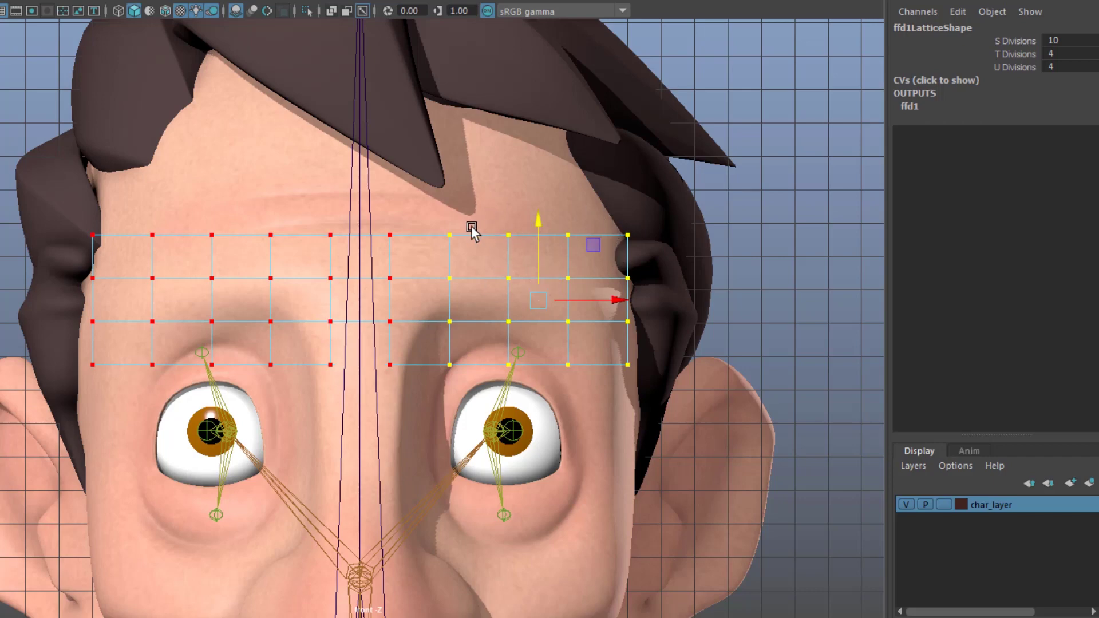
left_click_drag(445, 218, 480, 366)
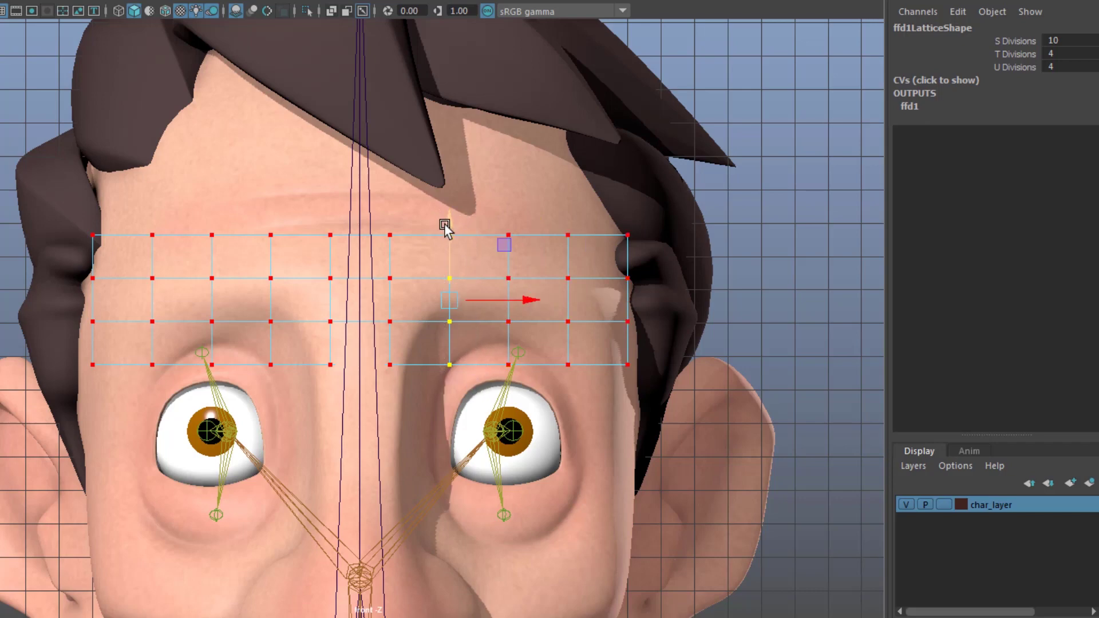
left_click_drag(446, 228, 458, 264)
key("ctrl+z")
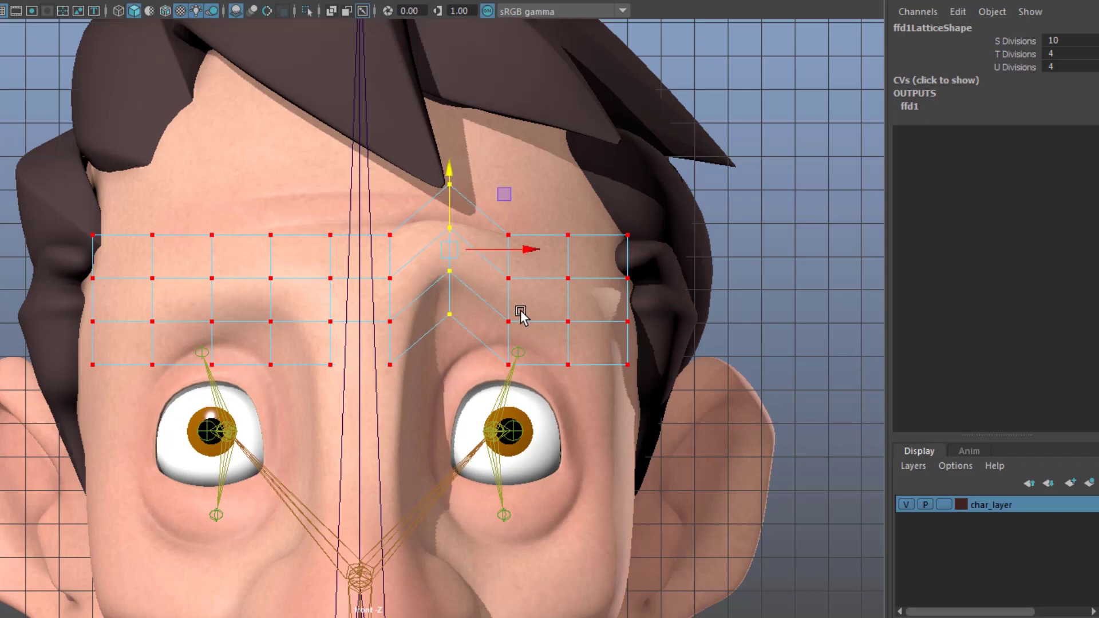
key("ctrl+z")
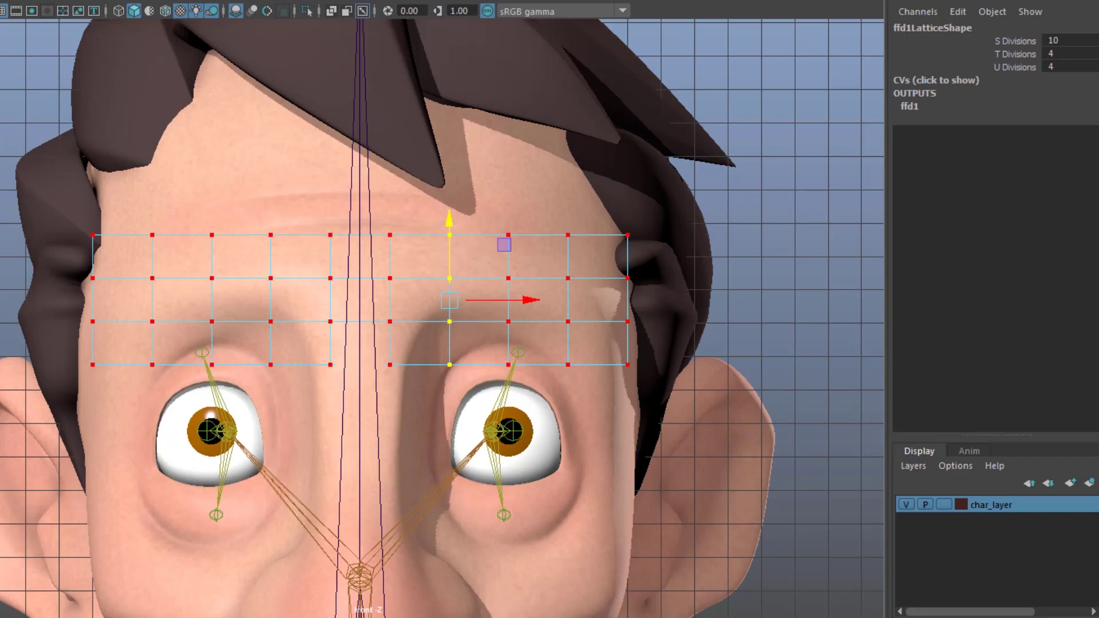
Step: Raise the three columns of lattice points above the character's left eye, leaving the outermost column in place
left_click_drag(423, 218, 582, 372)
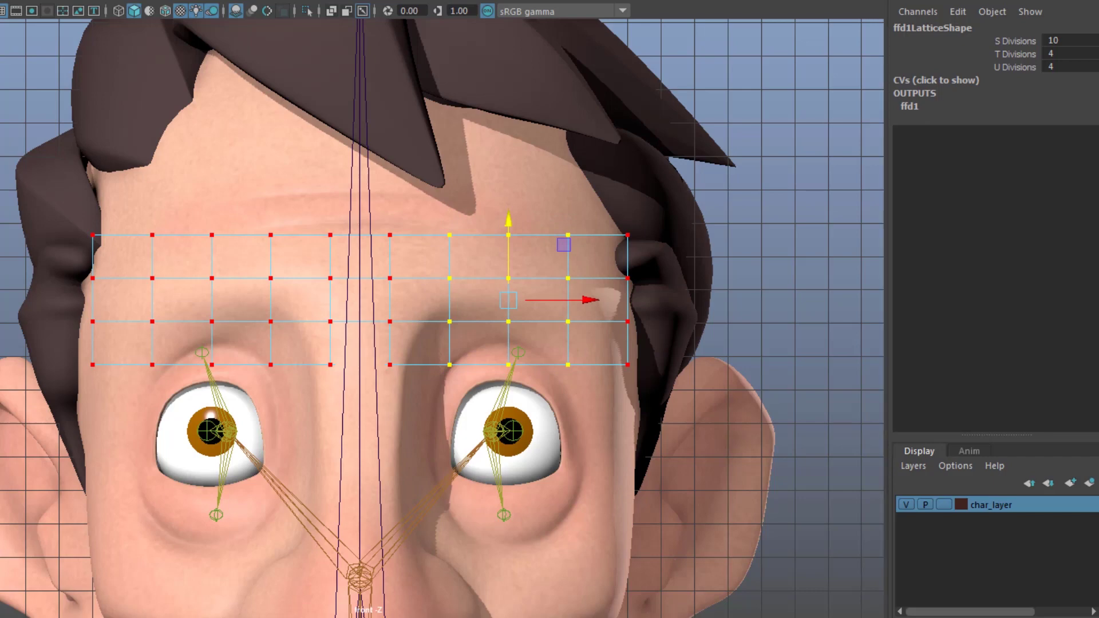
key("q")
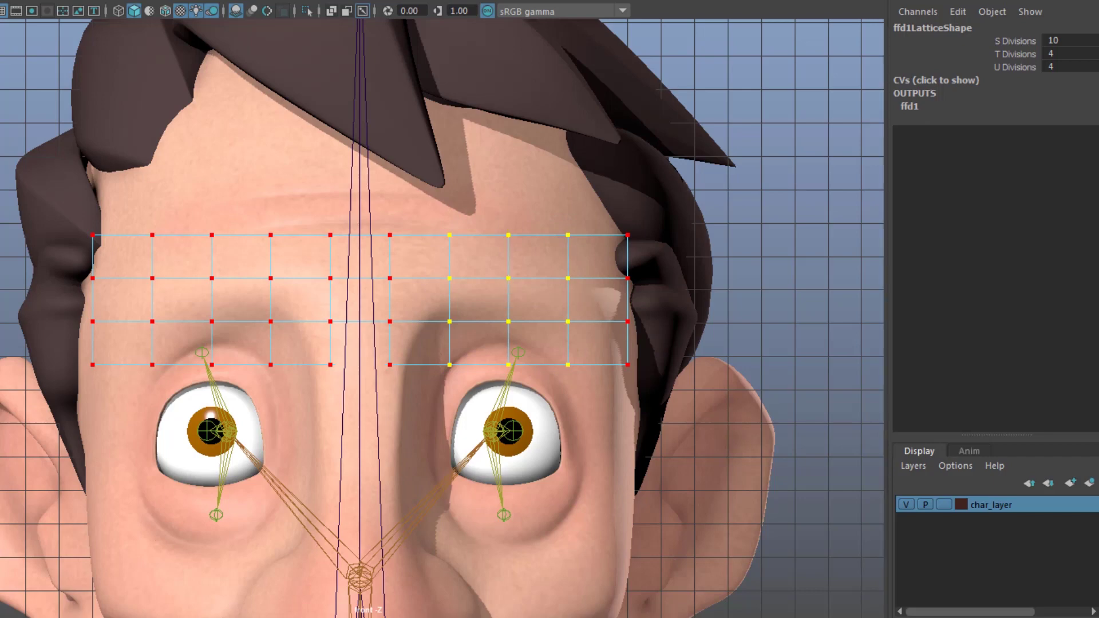
key("w")
left_click_drag(514, 232, 513, 171)
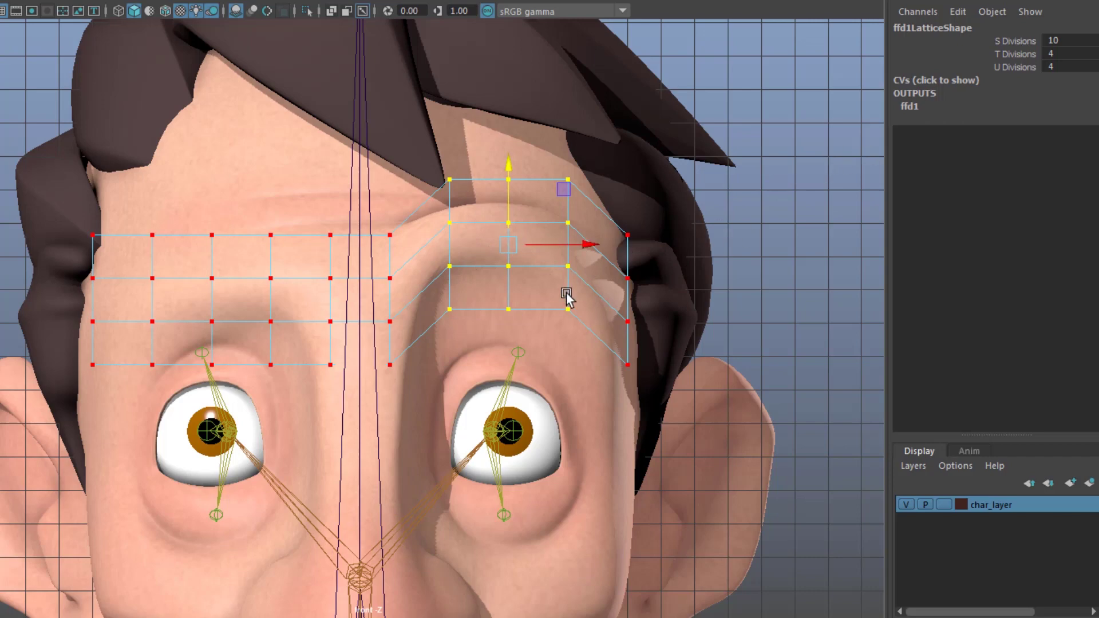
key("alt+v")
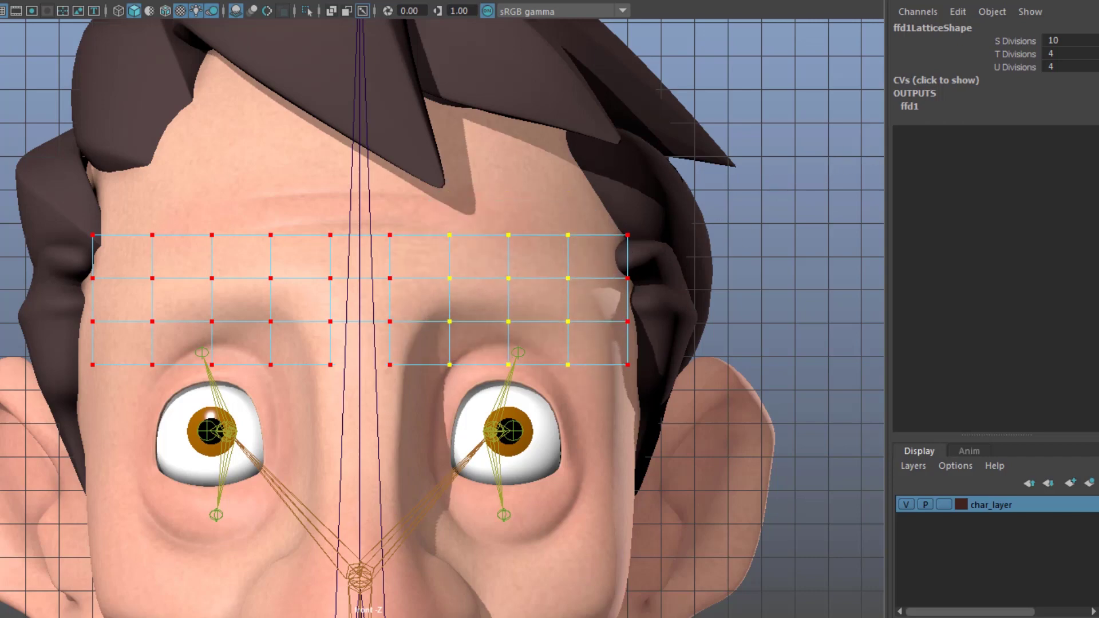
key("w")
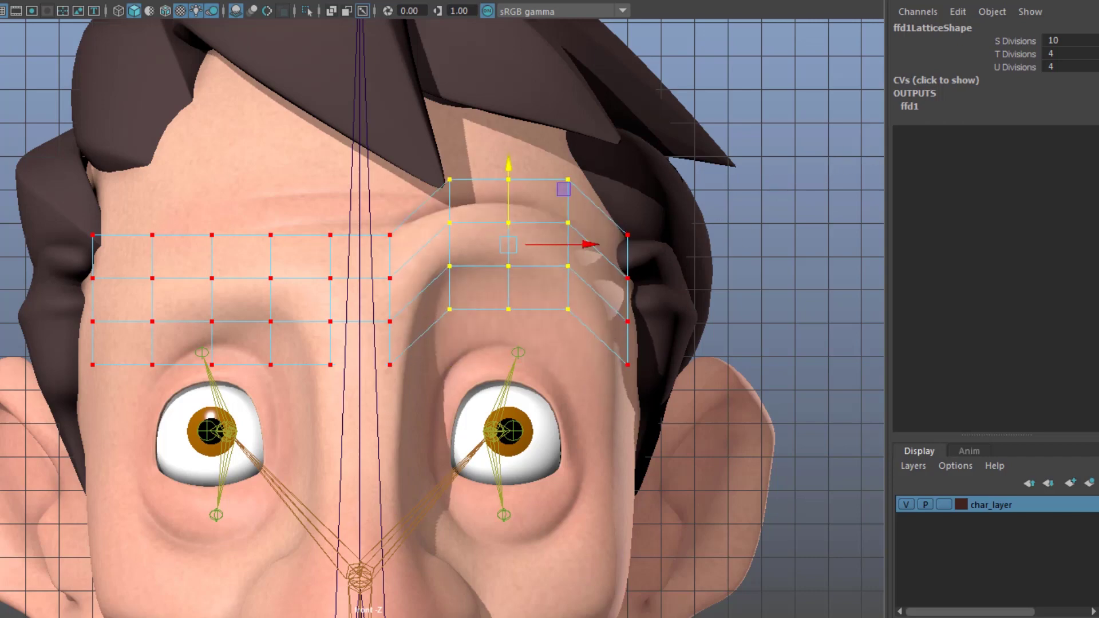
Step: Set Local Influence S, T and U of ffd1 to 6 after trying 4, and nudge the raised lattice points
left_click(909, 107)
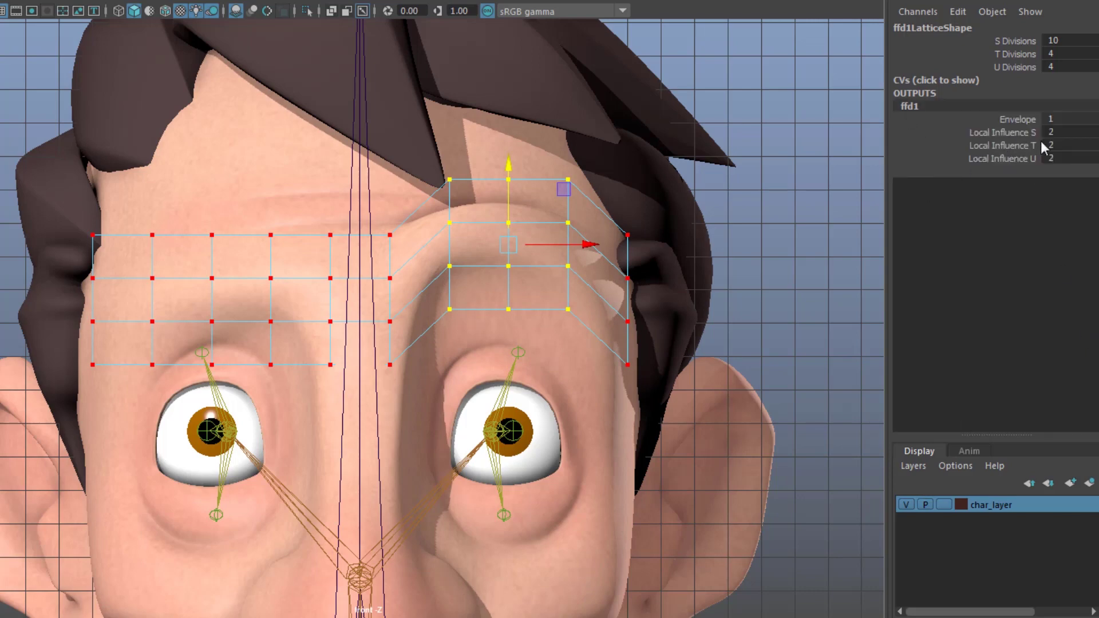
left_click_drag(1053, 133, 1054, 159)
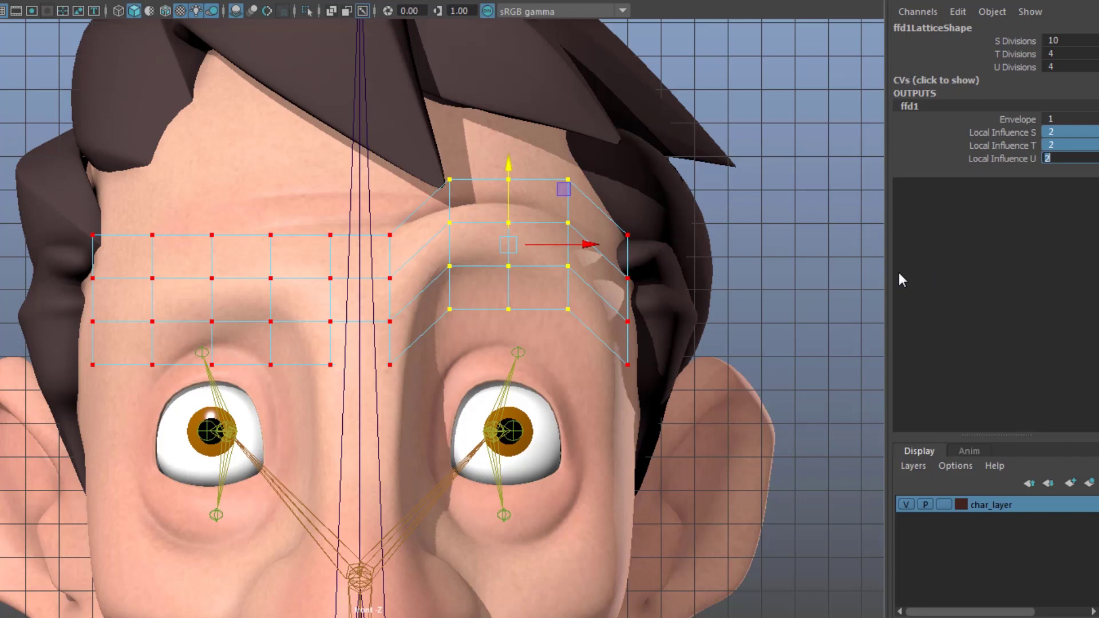
type("4")
key("Return")
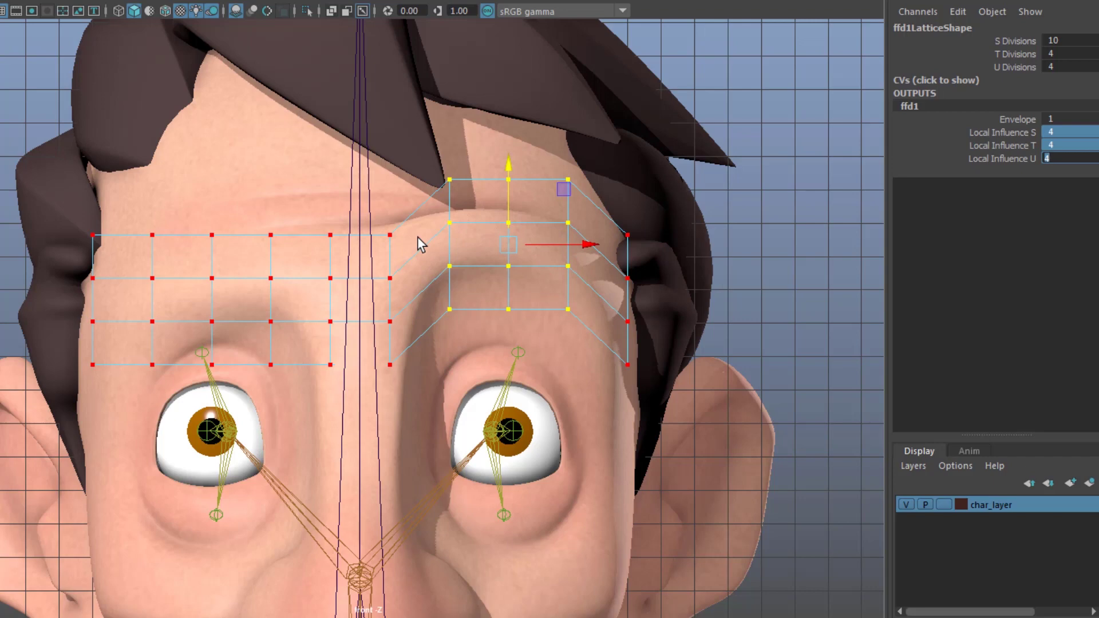
type("6")
key("Return")
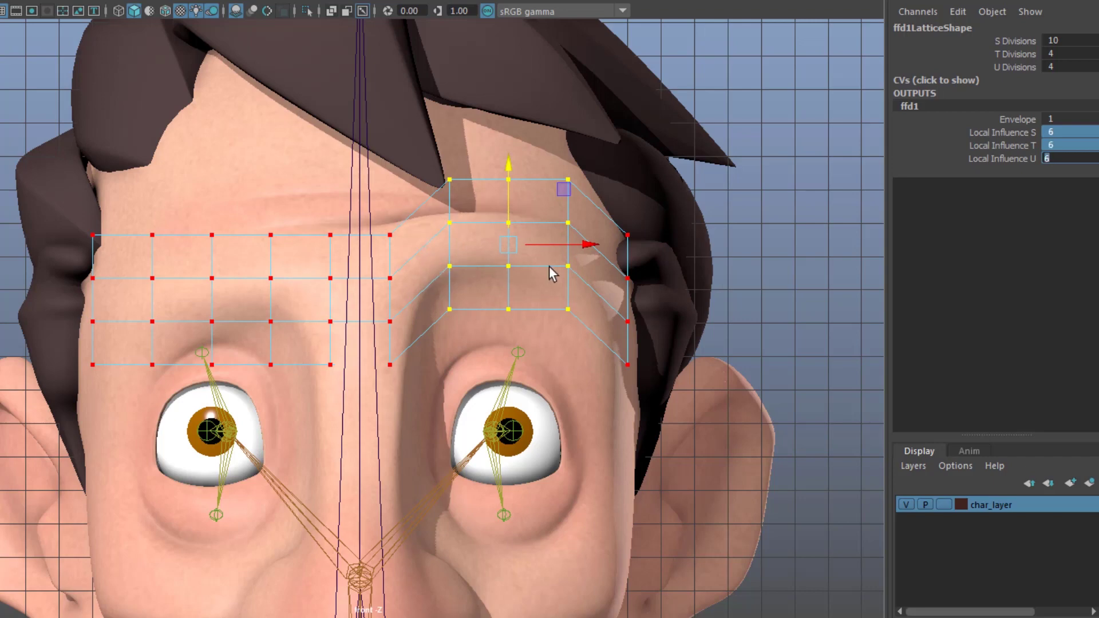
mouse_move(510, 165)
left_mouse_down()
mouse_move(499, 265)
mouse_move(499, 167)
left_mouse_up()
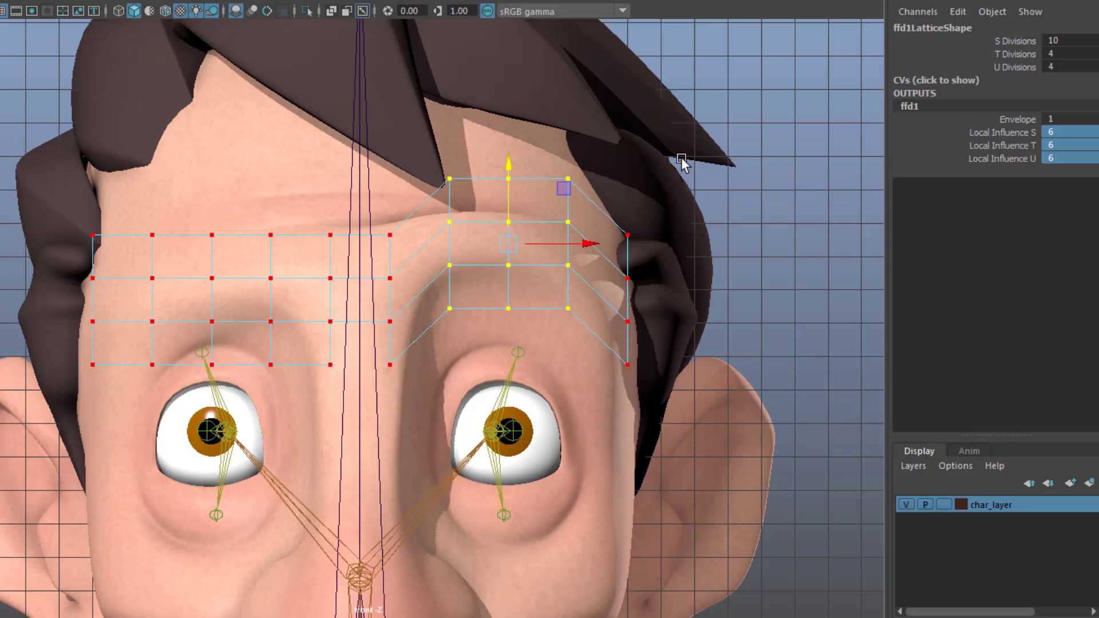
Step: Return the points of ffd1Lattice to their undeformed positions and select the three columns above the character's left eye
left_click(51, 375)
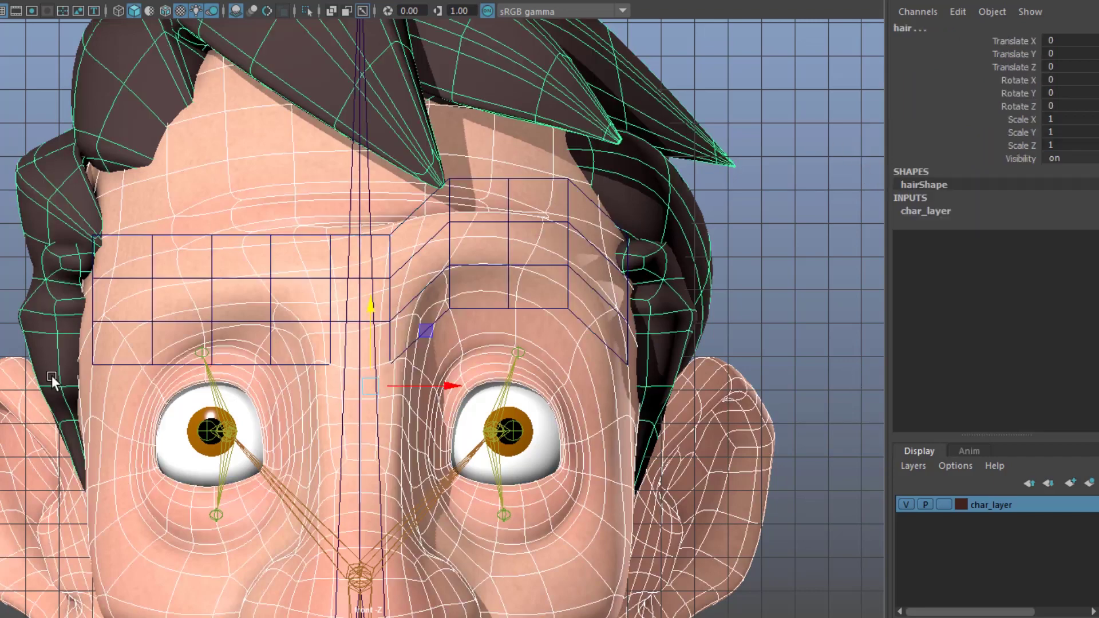
left_click(95, 348)
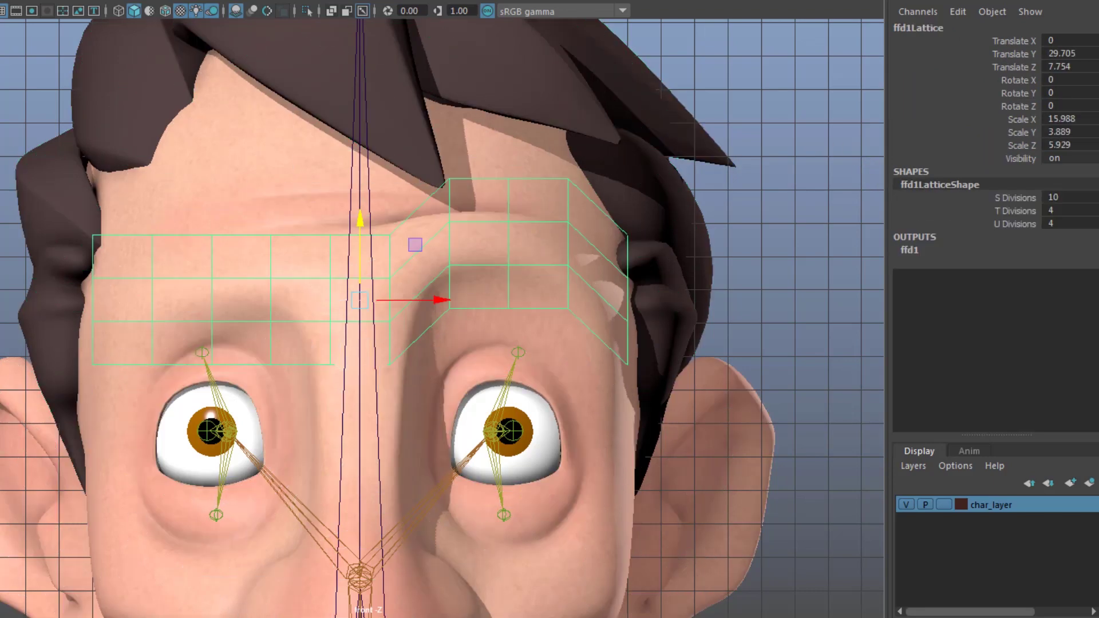
key("ctrl+z")
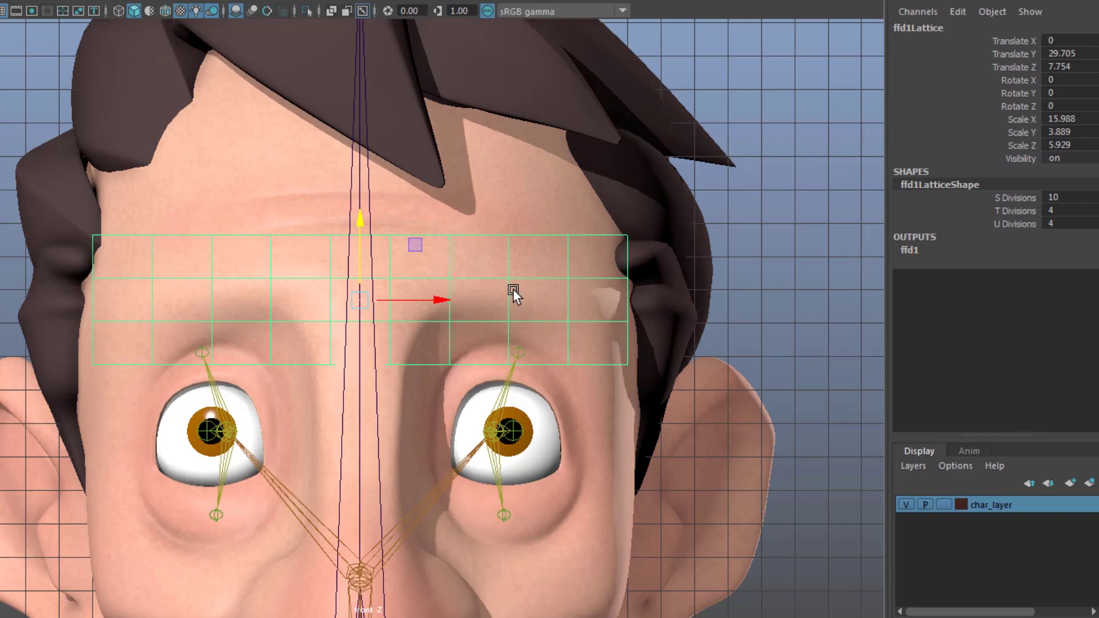
right_click_drag(507, 272, 455, 225)
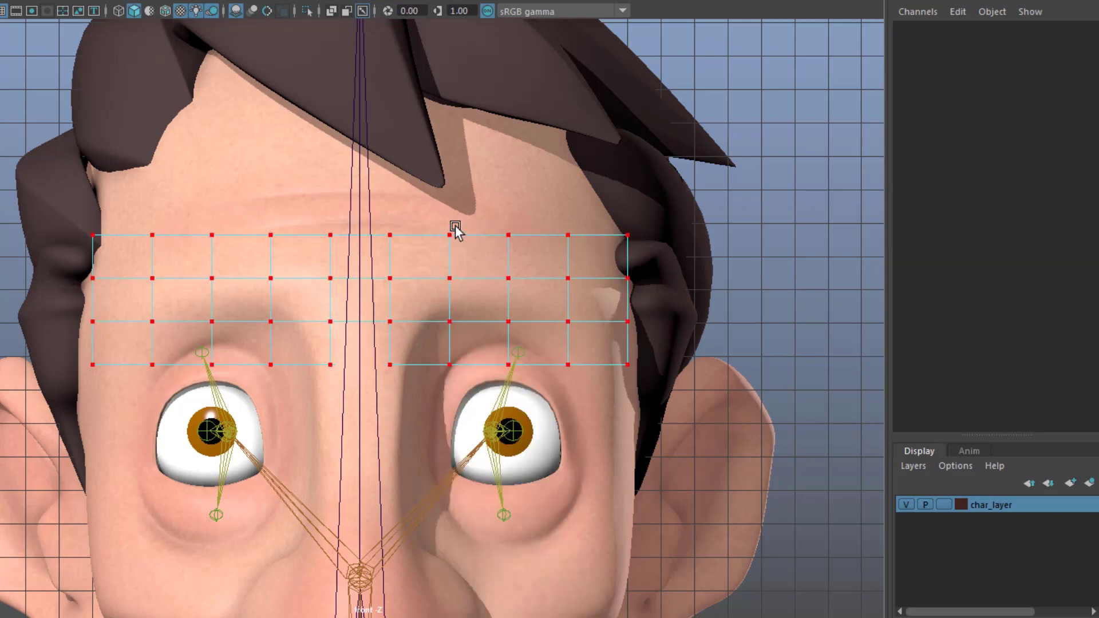
left_click_drag(440, 228, 581, 369)
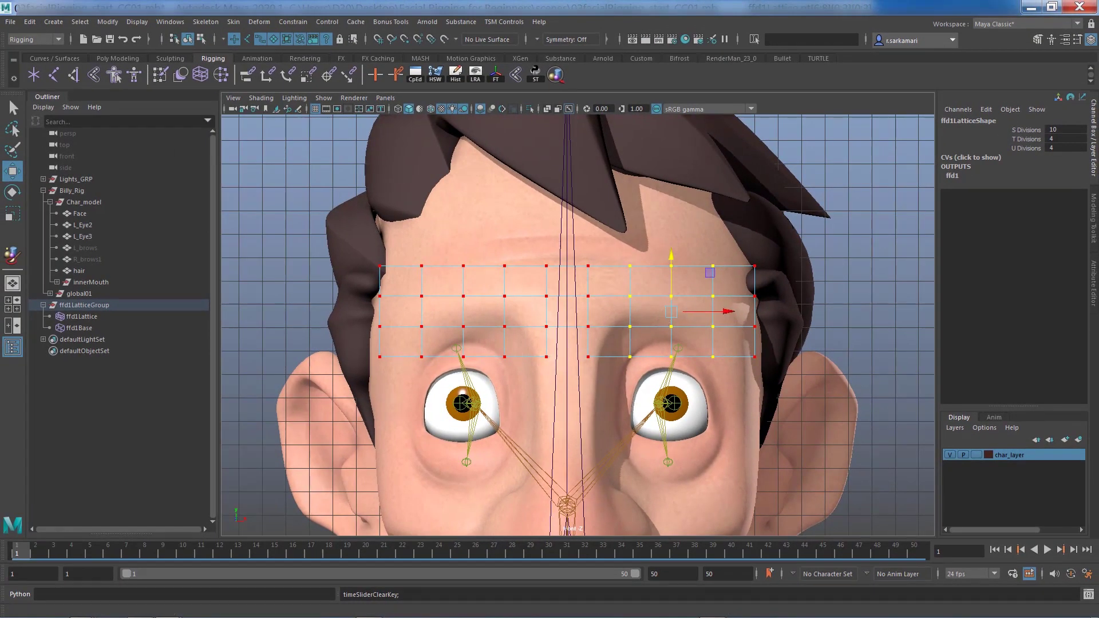
Step: Rename ffd1LatticeGroup as ffd_brow_GRp
double_click(83, 305)
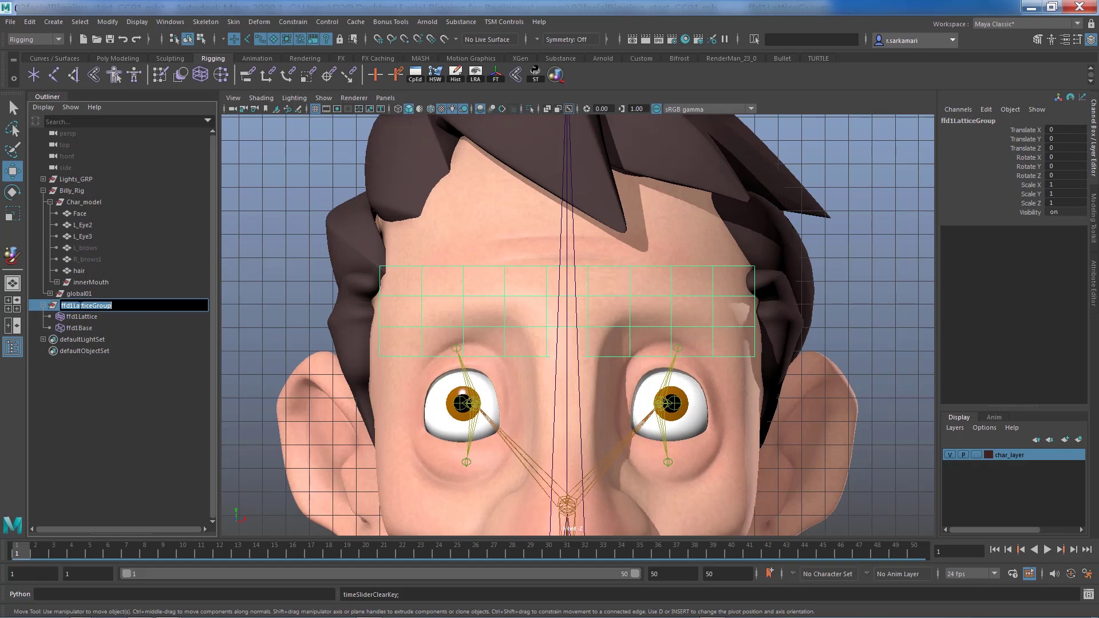
left_click_drag(69, 305, 216, 314)
type("_brow_GRP")
left_click_drag(69, 305, 165, 331)
left_click(89, 305)
key("shift+Left")
key("shift+Left")
key("shift+Left")
key("shift+Left")
key("shift+Left")
Step: Rename the lattice inside ffd_brow_GRp as ffd_brow and its base as ffd1Base_brow
double_click(73, 317)
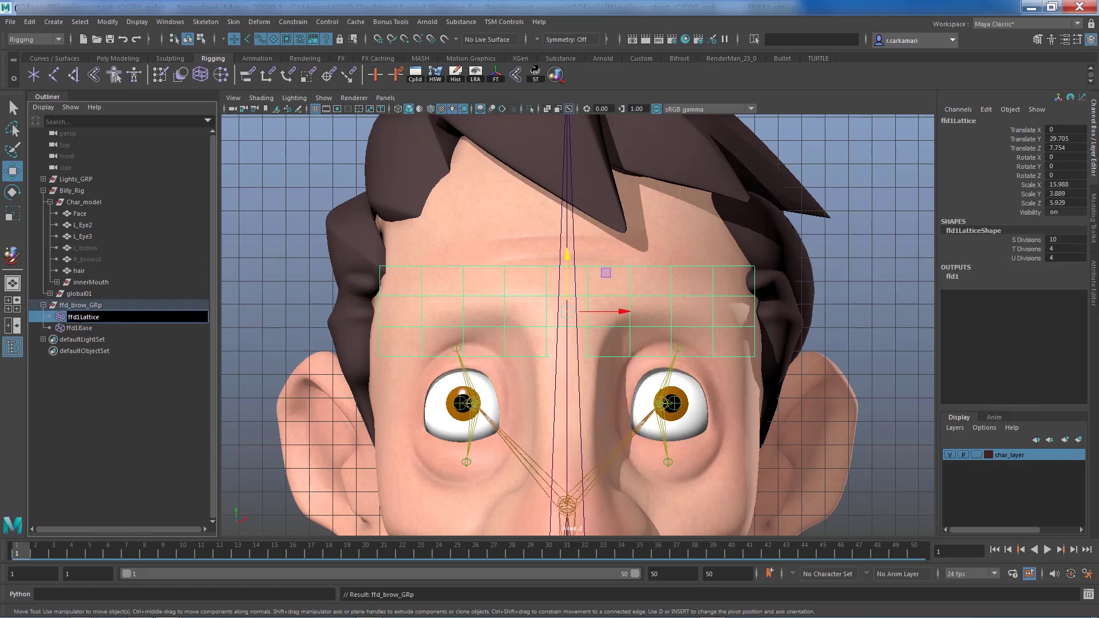
left_click_drag(76, 318, 110, 325)
double_click(73, 328)
type("_brow")
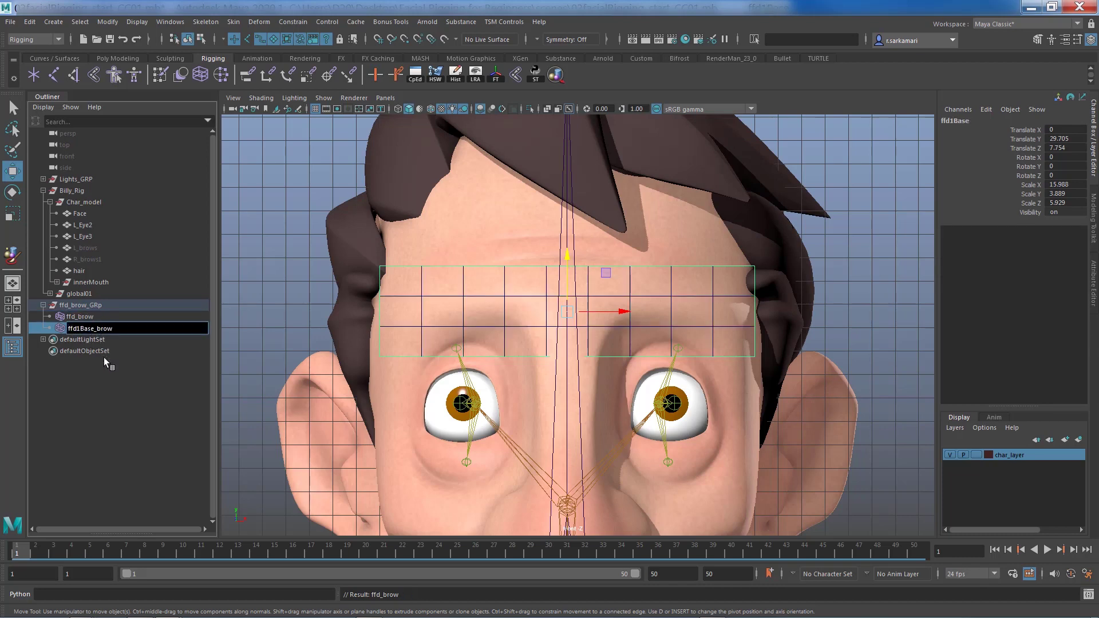
key("Return")
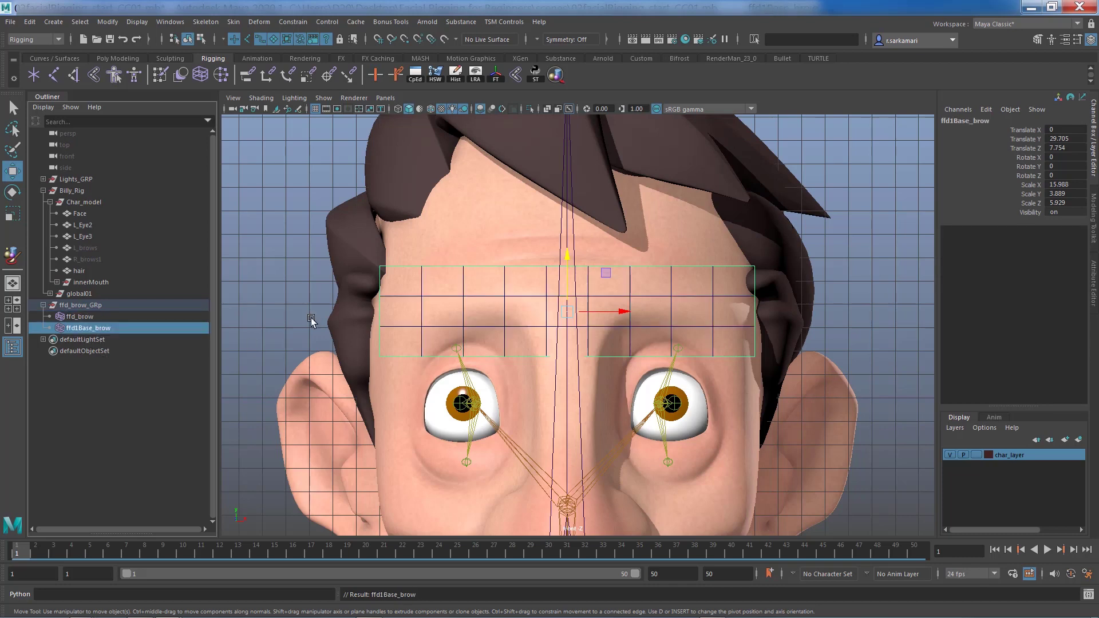
Step: Create a cluster with Relative mode on from the column of ffd_brow lattice points just beside the face's centre, on the character's left
left_click(404, 338)
left_click(503, 323)
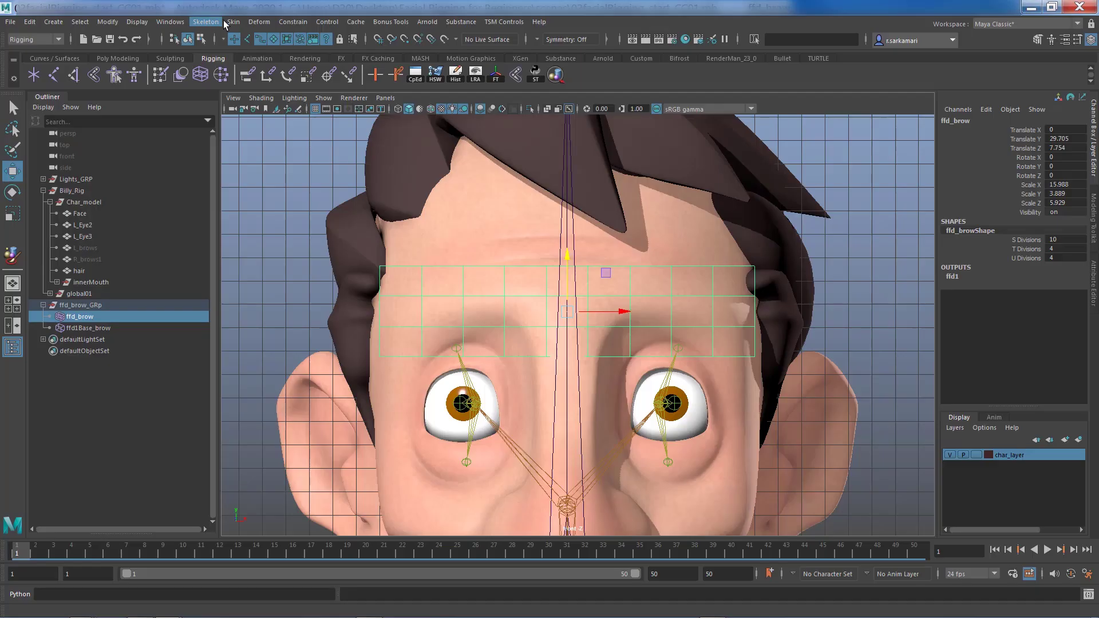
left_click(259, 22)
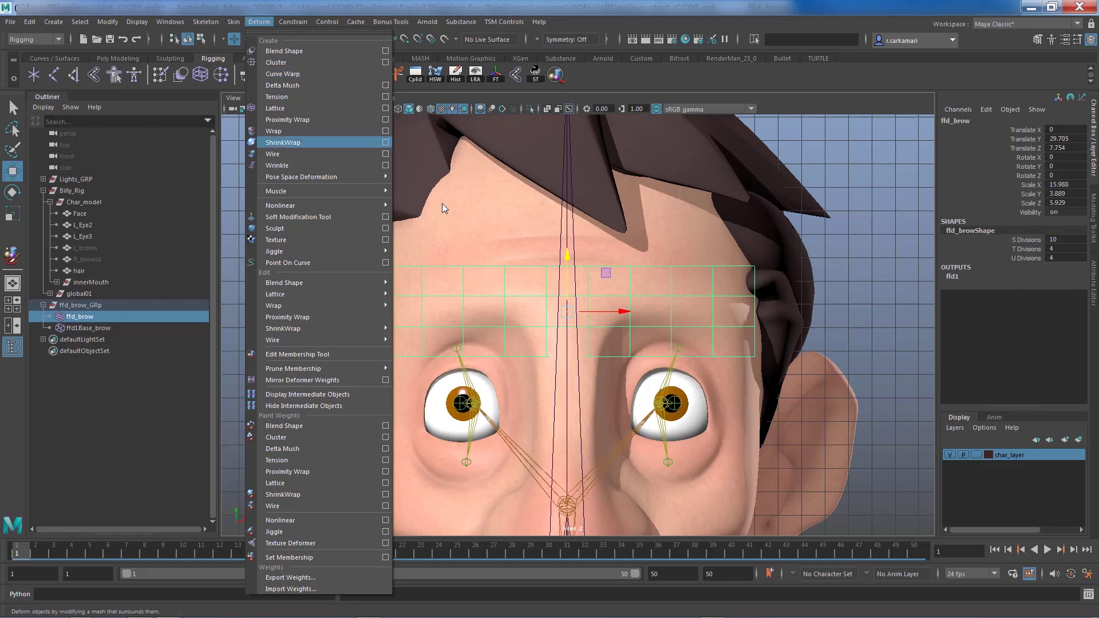
left_click(587, 275)
right_click_drag(586, 275, 581, 240)
left_click_drag(581, 229, 596, 380)
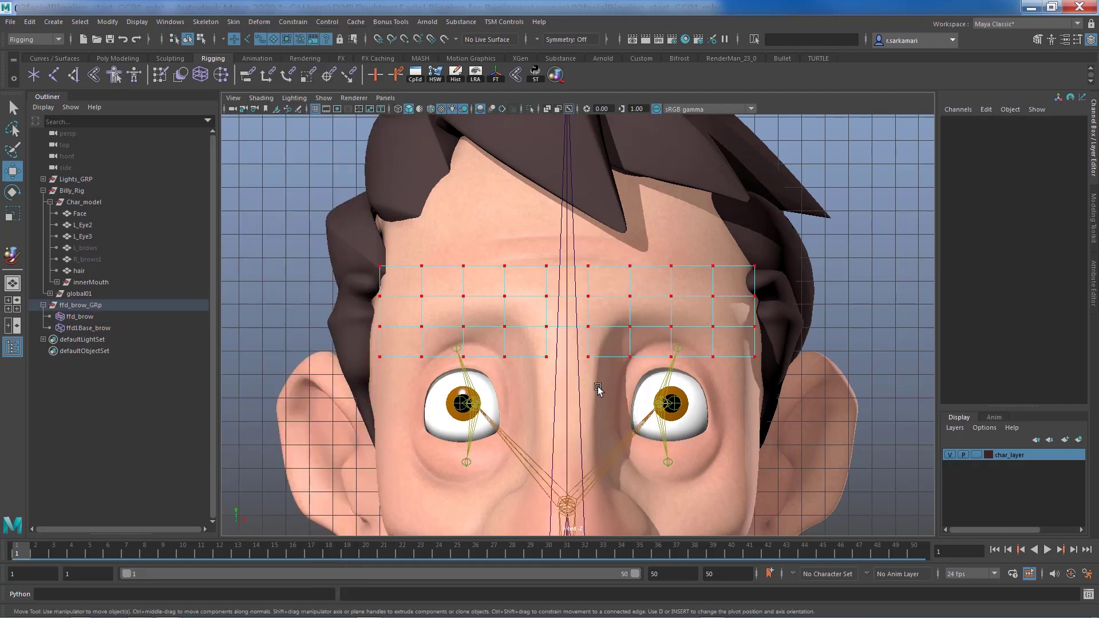
left_click(263, 22)
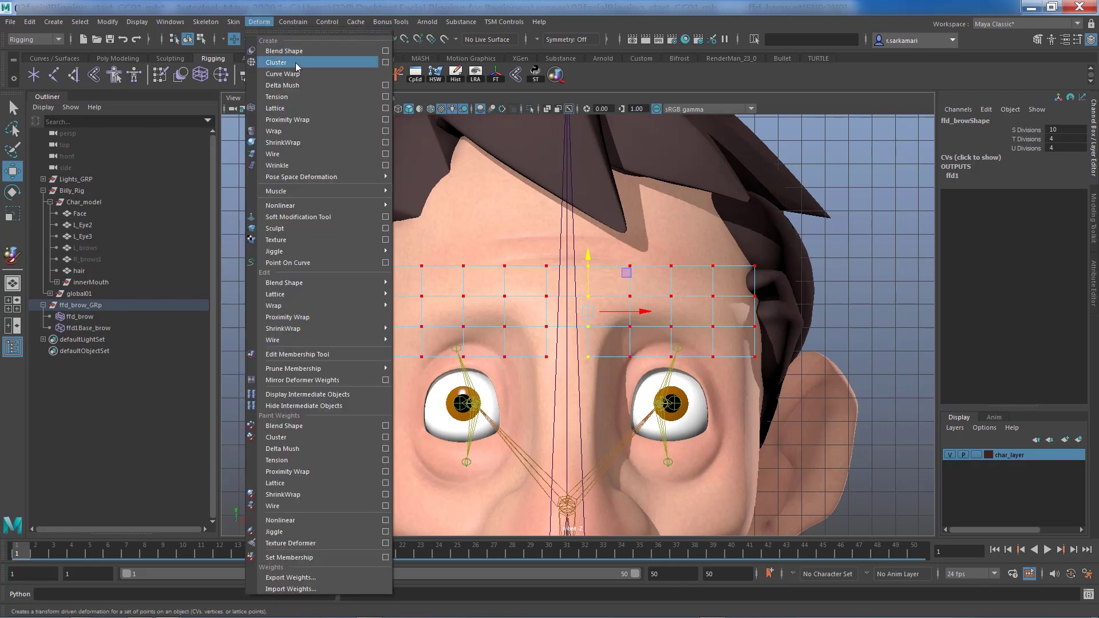
left_click(387, 60)
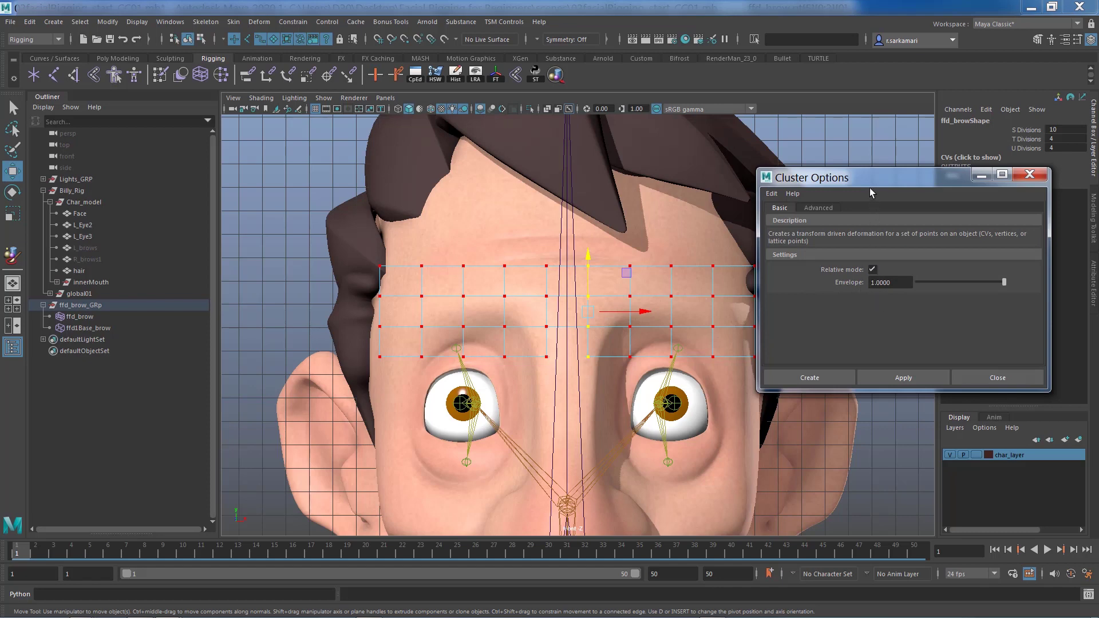
left_click_drag(891, 189, 919, 332)
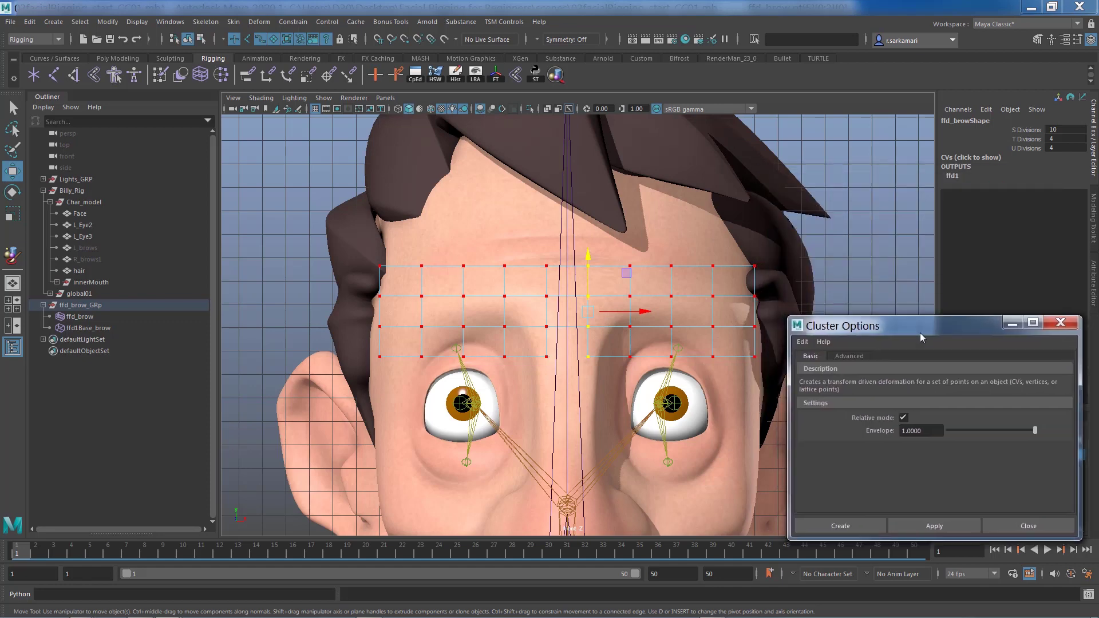
left_click(893, 521)
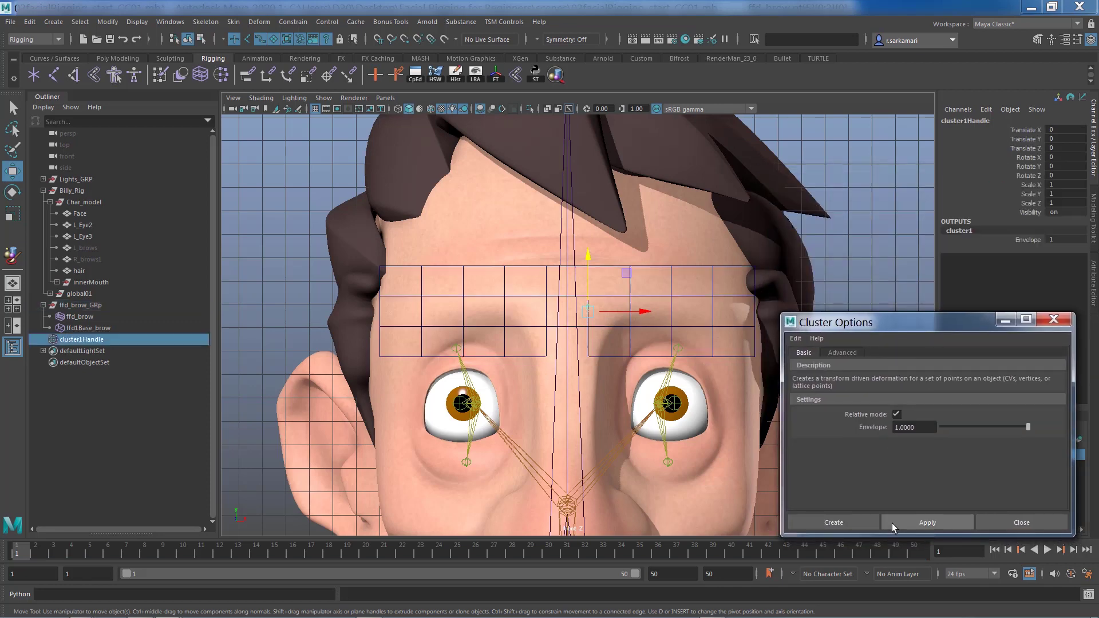
Step: Try moving the new cluster handle upward, and undo both the move and the cluster creation
left_click(84, 341)
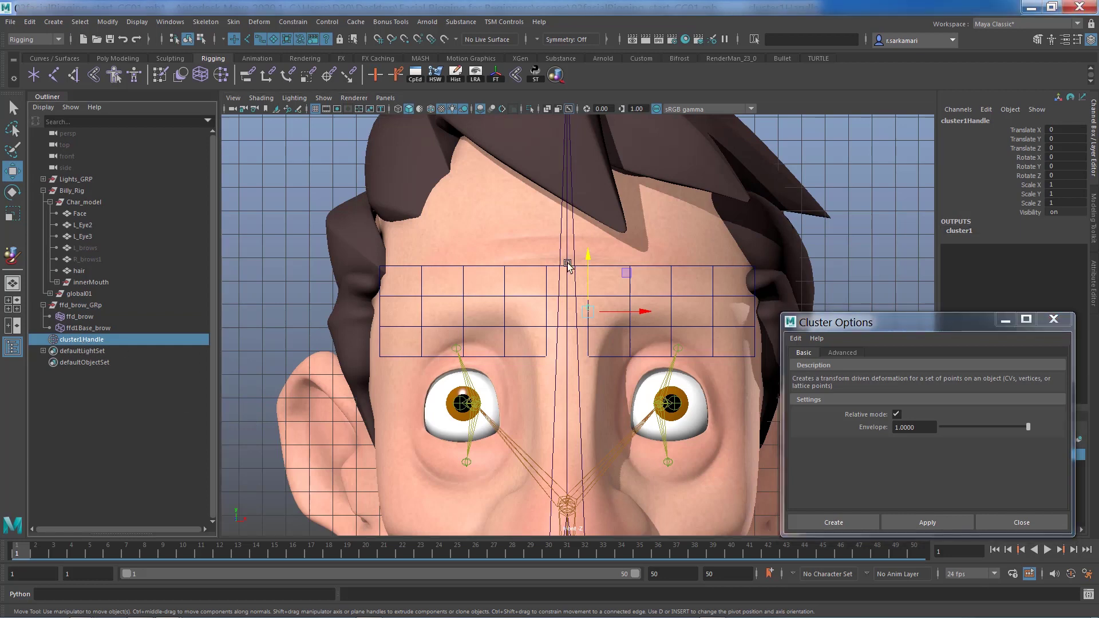
mouse_move(593, 257)
left_mouse_down()
mouse_move(589, 239)
mouse_move(584, 291)
mouse_move(584, 224)
mouse_move(584, 289)
mouse_move(583, 245)
left_mouse_up()
key("ctrl+z")
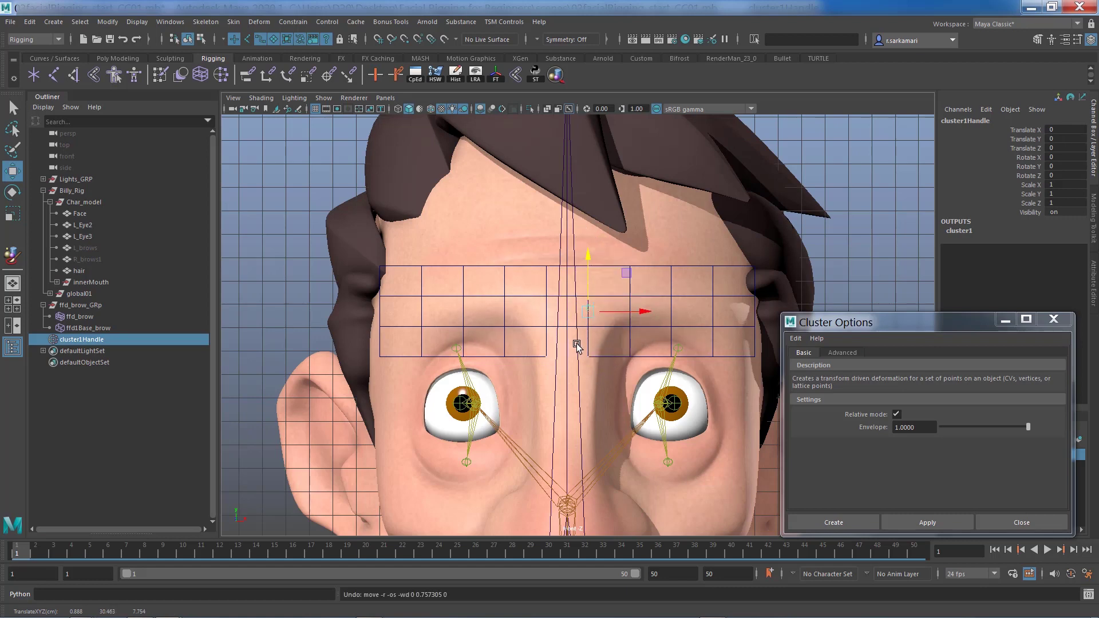
key("ctrl+z")
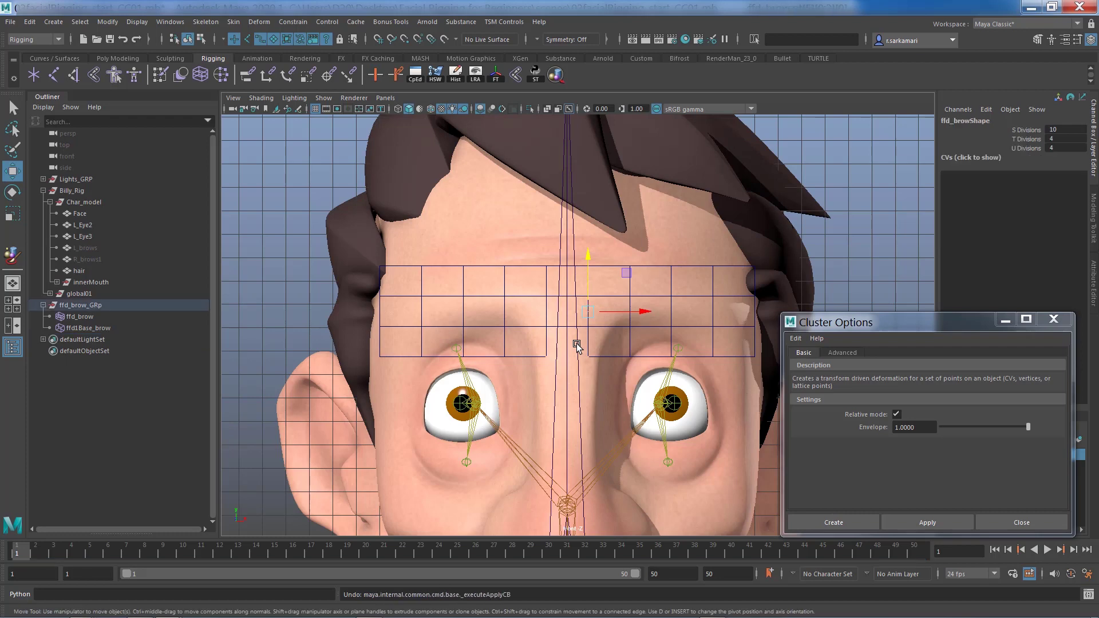
Step: Sketch Grease Pencil boxes around the brow lattice columns: one group across the centre and three groups on each side
key("F8")
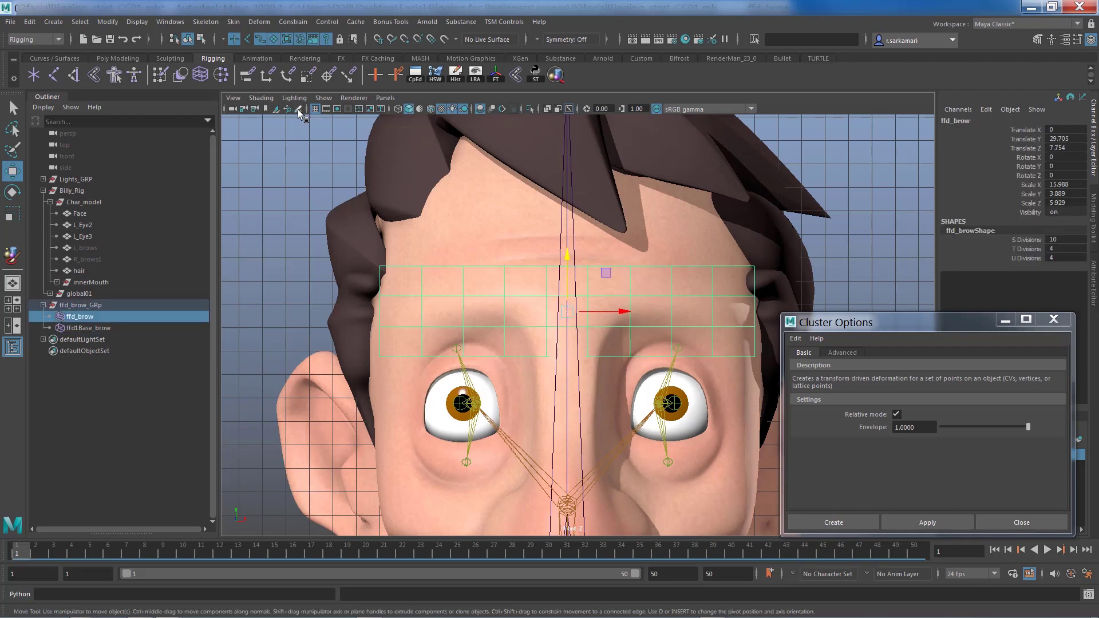
left_click(298, 109)
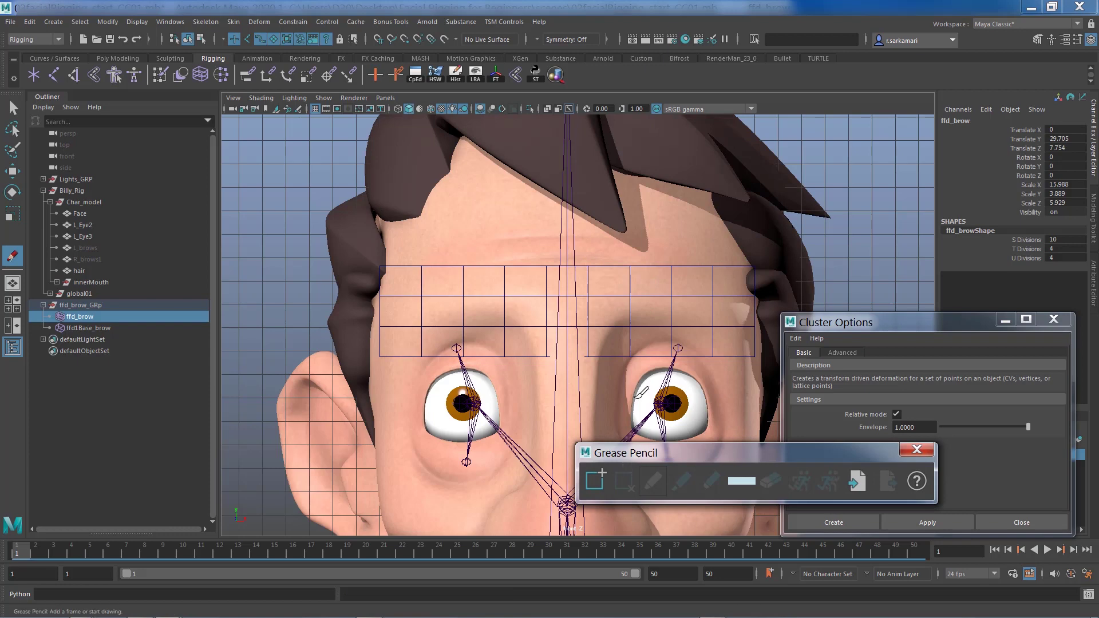
left_click(625, 252)
mouse_move(625, 252)
left_mouse_down()
mouse_move(652, 278)
mouse_move(649, 373)
mouse_move(620, 320)
mouse_move(621, 255)
left_mouse_up()
mouse_move(722, 369)
left_mouse_down()
mouse_move(675, 373)
mouse_move(659, 257)
mouse_move(727, 281)
mouse_move(727, 372)
mouse_move(764, 370)
mouse_move(744, 324)
left_mouse_up()
mouse_move(745, 283)
left_mouse_down()
mouse_move(768, 250)
mouse_move(769, 369)
left_mouse_up()
mouse_move(538, 255)
left_mouse_down()
mouse_move(541, 366)
mouse_move(593, 367)
mouse_move(595, 258)
mouse_move(538, 253)
mouse_move(512, 292)
mouse_move(512, 359)
mouse_move(495, 363)
mouse_move(493, 252)
mouse_move(505, 254)
mouse_move(472, 318)
mouse_move(480, 371)
mouse_move(415, 374)
mouse_move(402, 350)
mouse_move(398, 249)
mouse_move(457, 250)
left_mouse_up()
mouse_move(347, 250)
left_mouse_down()
mouse_move(395, 252)
mouse_move(389, 368)
mouse_move(353, 369)
mouse_move(349, 252)
left_mouse_up()
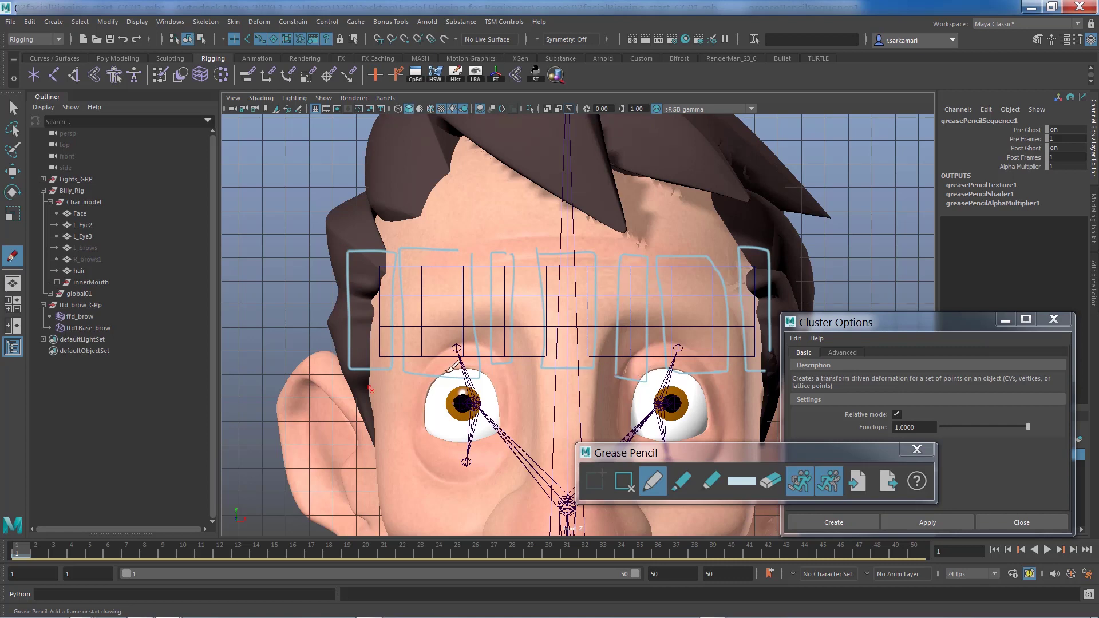
Step: Label the sketched column groups centre, A, B and C, and remove the whole Grease Pencil sketch
mouse_move(626, 231)
left_mouse_down()
mouse_move(628, 220)
mouse_move(630, 235)
mouse_move(674, 221)
mouse_move(670, 239)
left_mouse_up()
left_click_drag(756, 225, 755, 233)
mouse_move(556, 223)
left_mouse_down()
mouse_move(553, 232)
mouse_move(598, 232)
left_mouse_up()
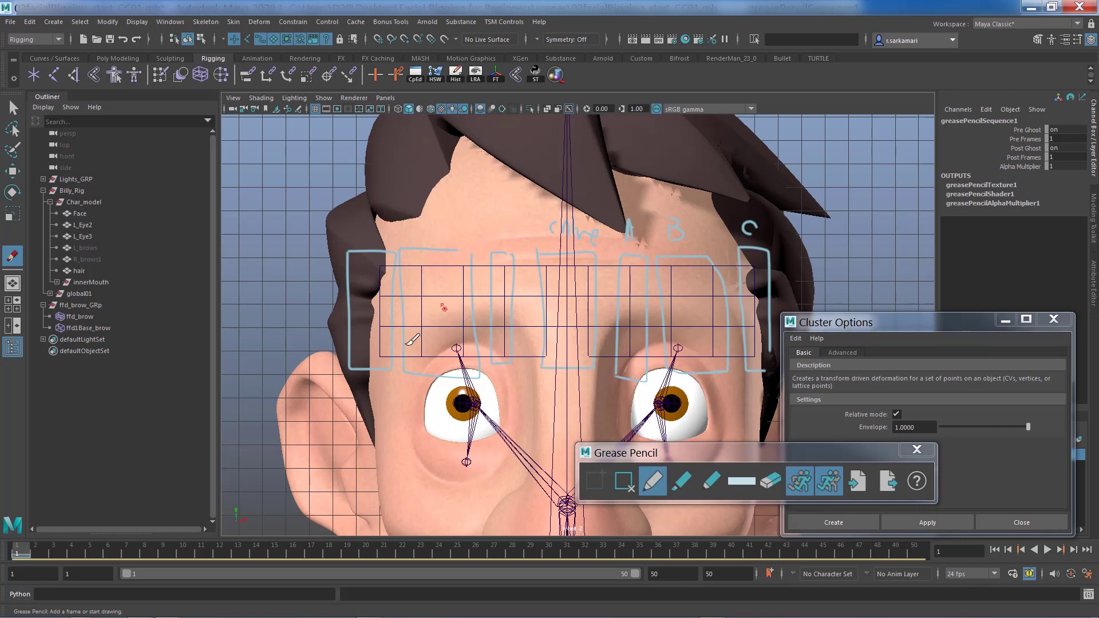
left_click(631, 484)
left_click(917, 450)
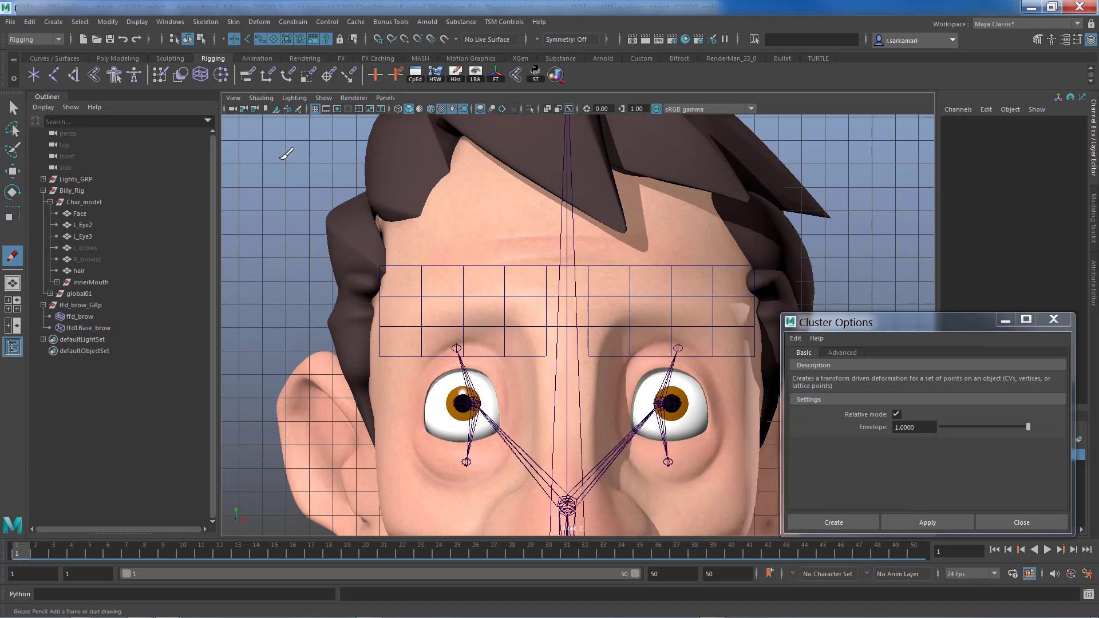
Step: Create a Relative mode cluster from the second column of ffd_brow lattice points from the centre, on the character's left
left_click(12, 108)
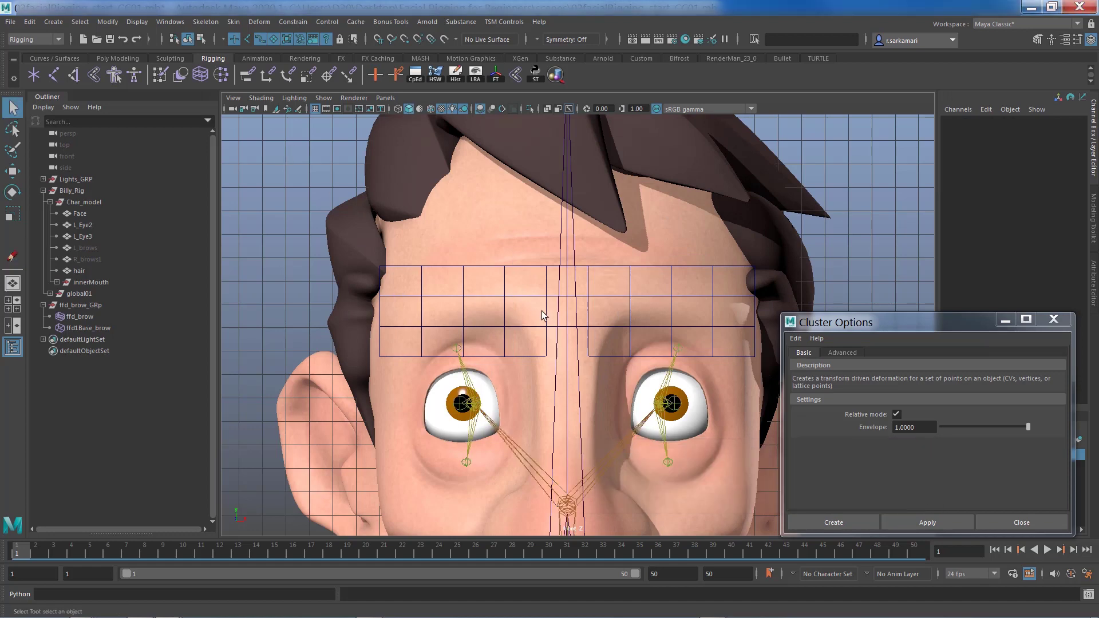
left_click(589, 314)
right_click_drag(592, 310, 729, 275)
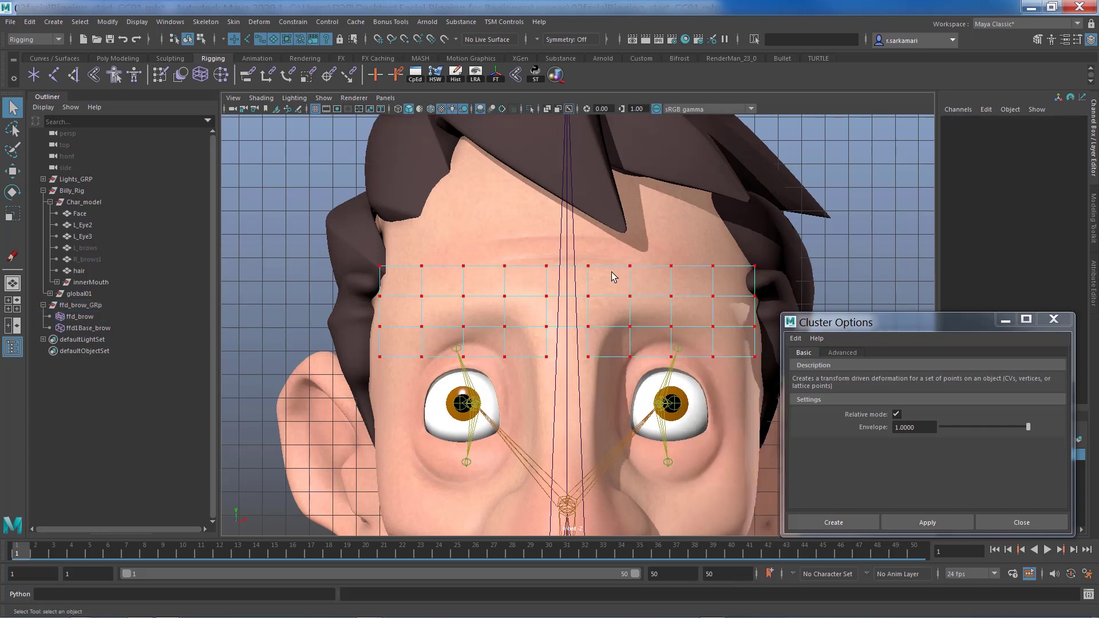
left_click_drag(618, 240, 639, 371)
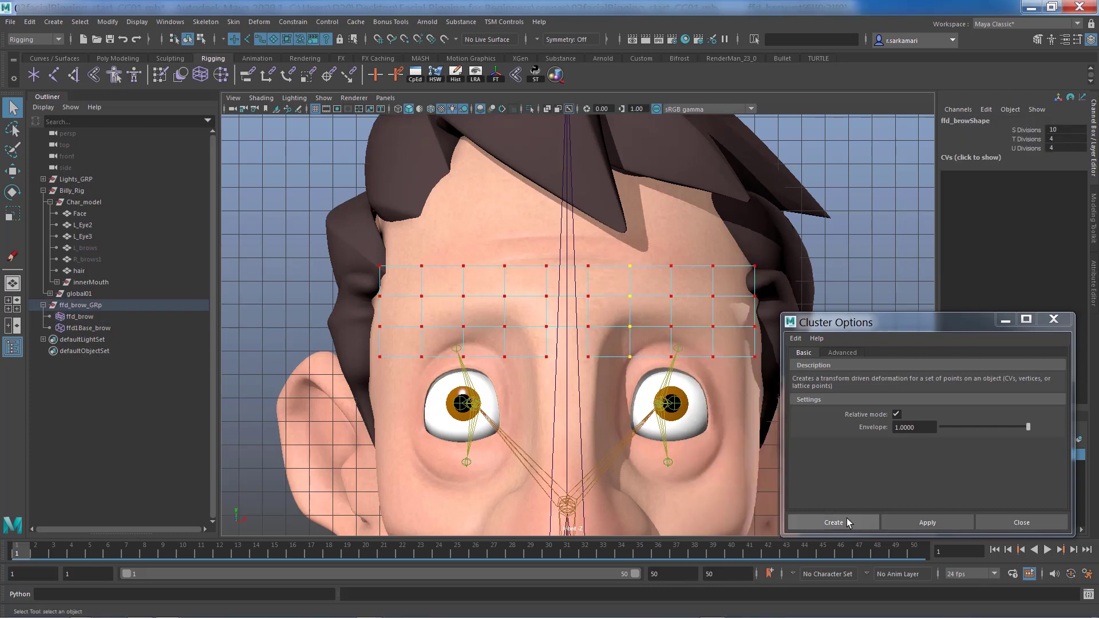
left_click(912, 520)
Step: Rename the new cluster handle as cluster_l_brows01 and copy its name for reuse
double_click(91, 340)
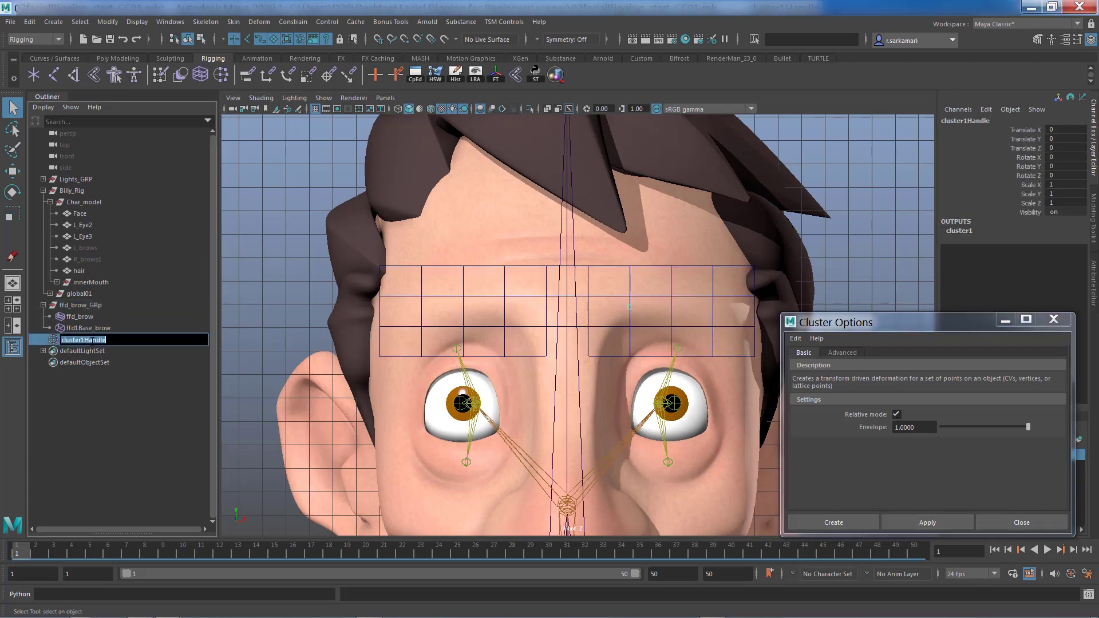
left_click_drag(81, 340, 106, 340)
type("_l_brows0")
key("ctrl+a")
key("Return")
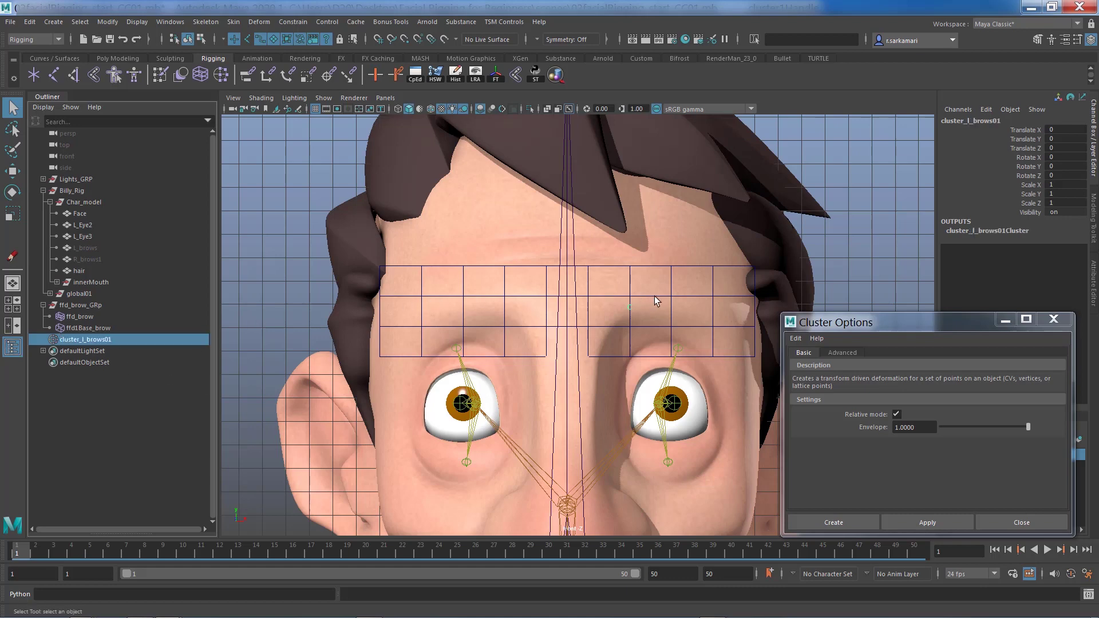
Step: Try moving cluster_l_brows01 upward and undo the move
left_click(654, 297)
left_click(81, 340)
key("w")
left_click_drag(633, 293, 633, 246)
key("ctrl+z")
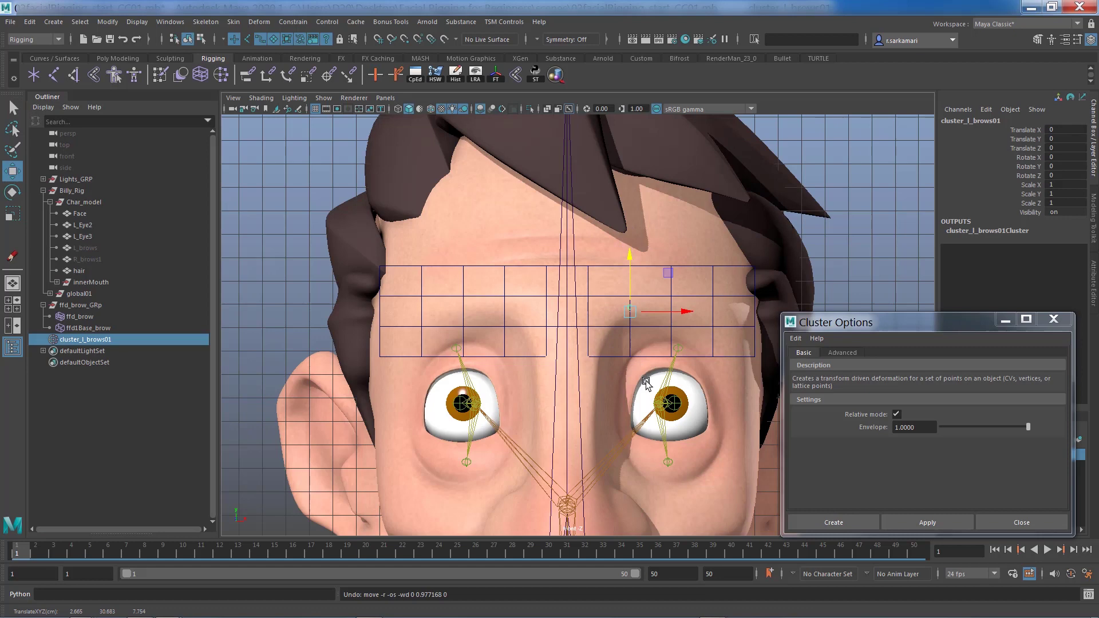
Step: Create a cluster from the third and fourth lattice columns on the character's left, reusing cluster_l_brows01 as its name
right_click_drag(646, 366, 676, 328)
left_click_drag(656, 242, 726, 362)
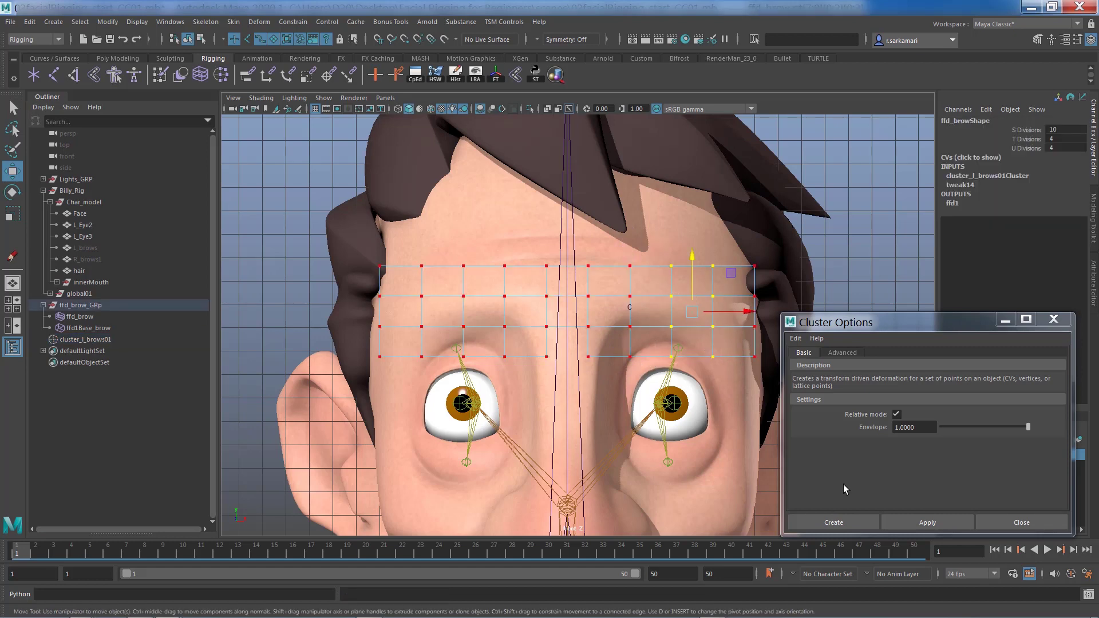
left_click(932, 523)
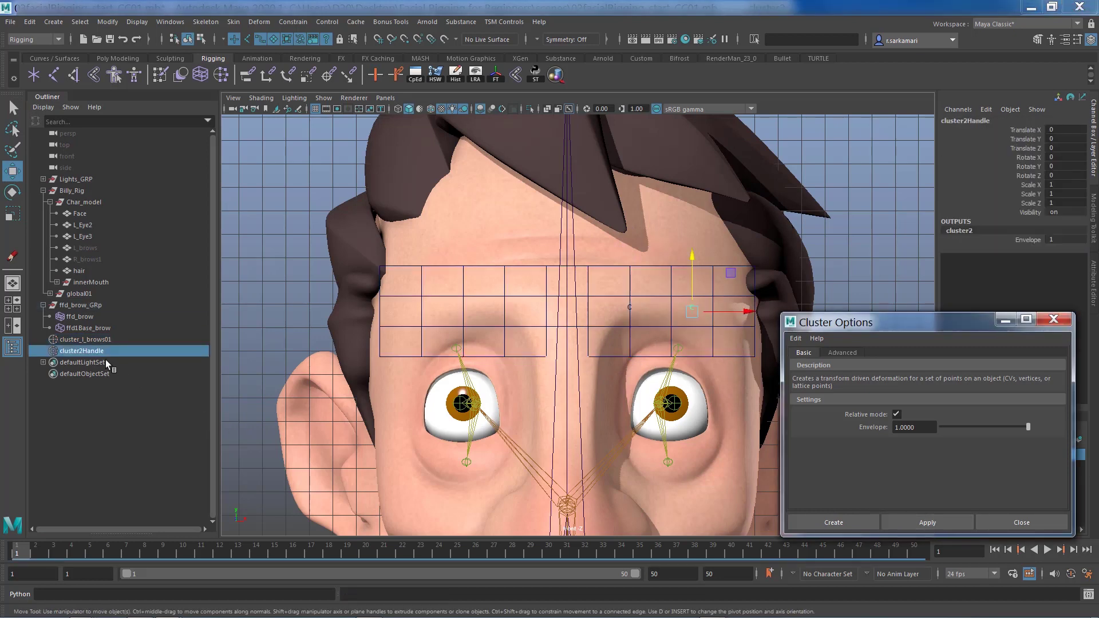
double_click(81, 351)
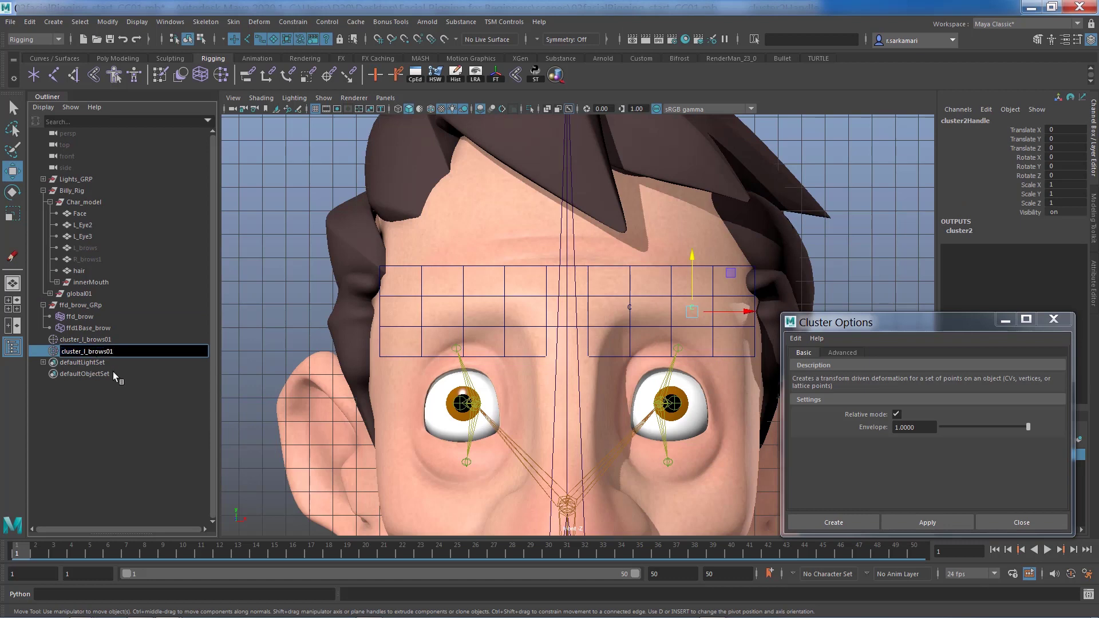
key("Return")
Step: Rename the two left brow clusters as cluster_l_browsa01 and cluster_l_browsb01, copying the second name
double_click(104, 341)
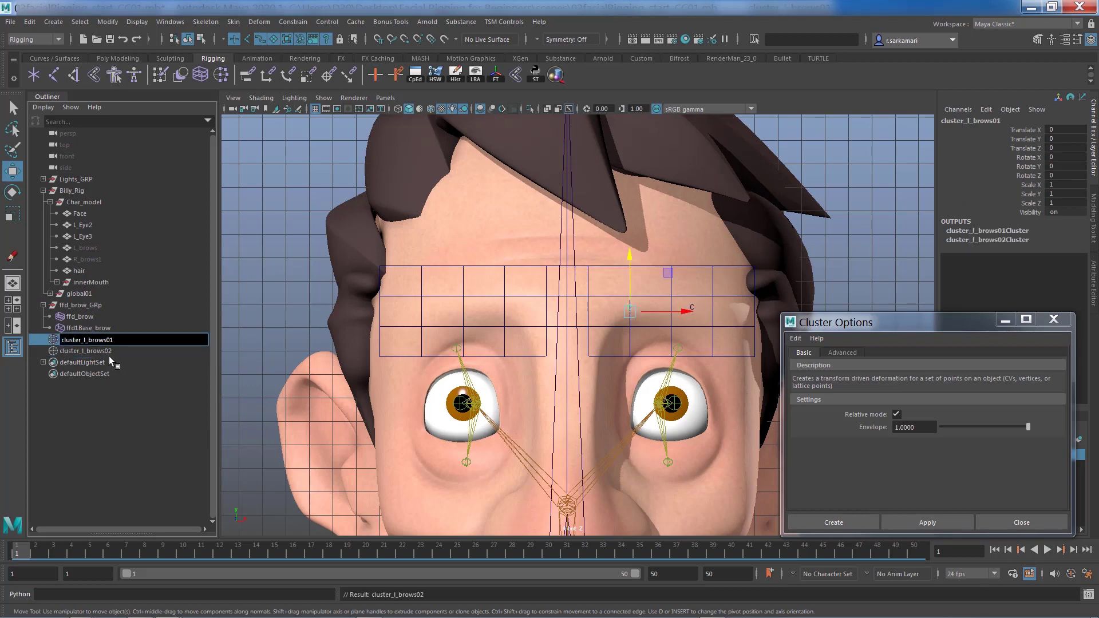
type("a")
left_click(92, 351)
double_click(109, 351)
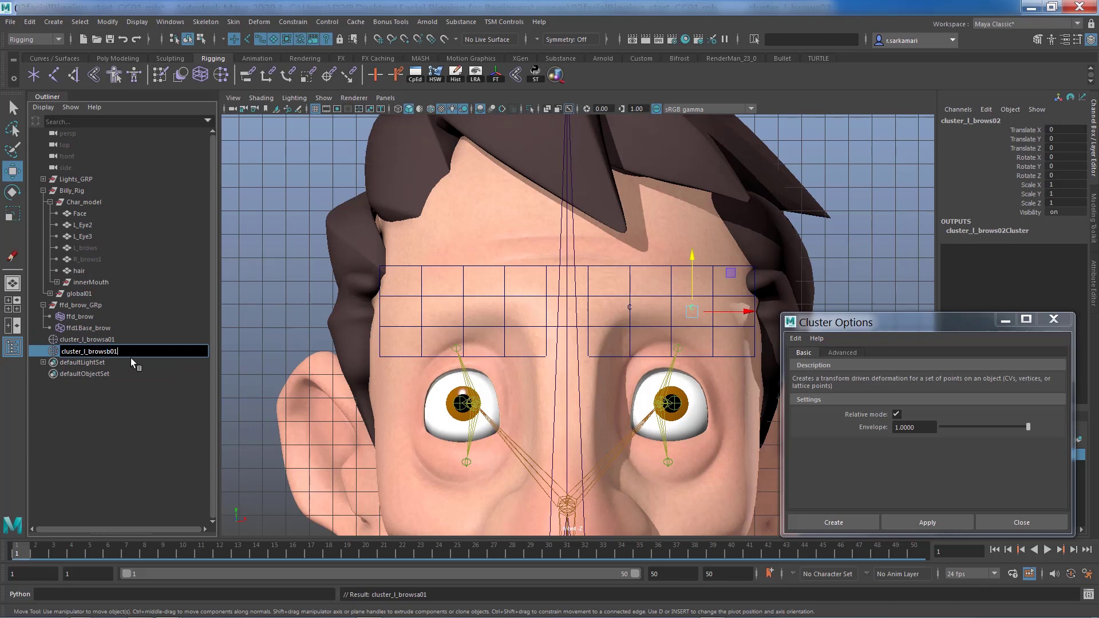
key("ctrl+a")
key("ctrl+c")
key("Return")
Step: Create a cluster from the outermost lattice column on the character's left and name it cluster_l_browsc01
left_click(738, 300)
right_click(725, 283)
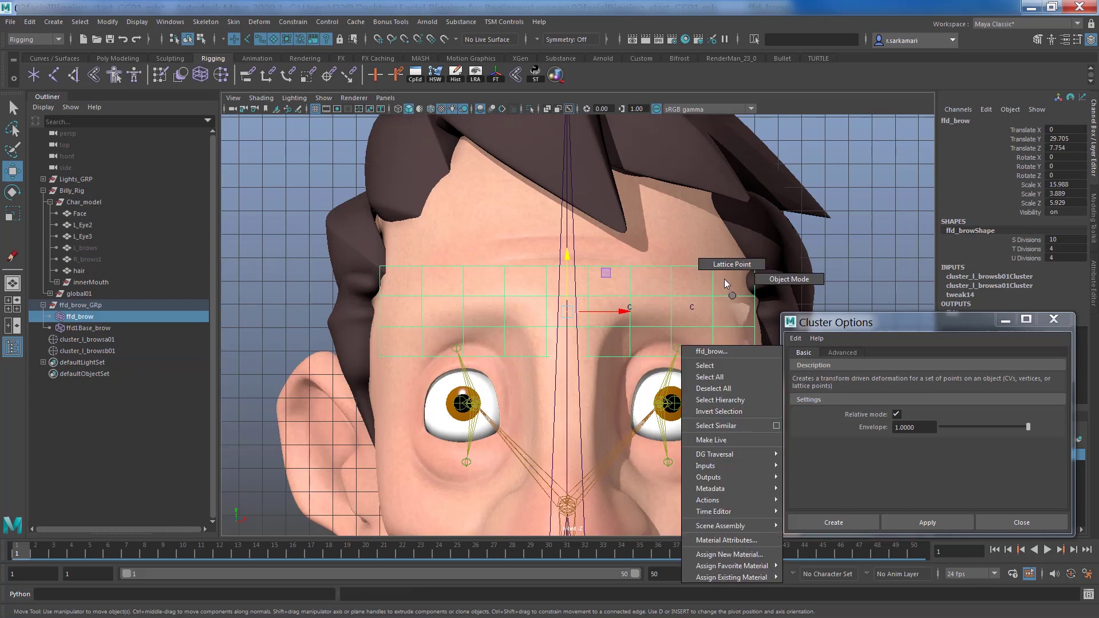
left_click(731, 264)
left_click_drag(770, 246, 744, 396)
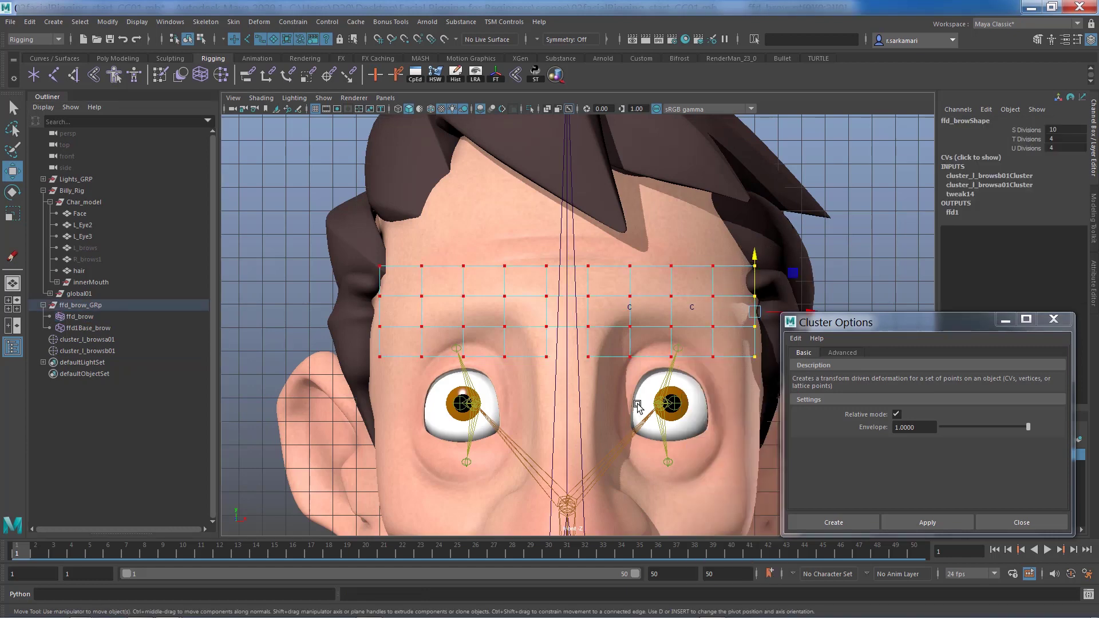
left_click(914, 520)
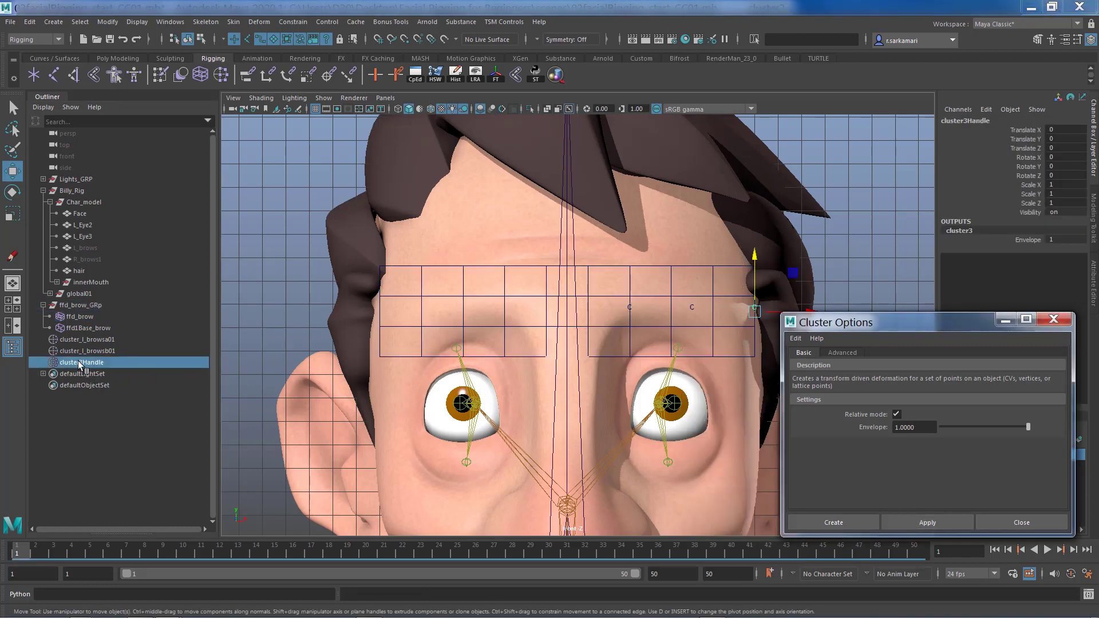
double_click(78, 362)
key("ctrl+v")
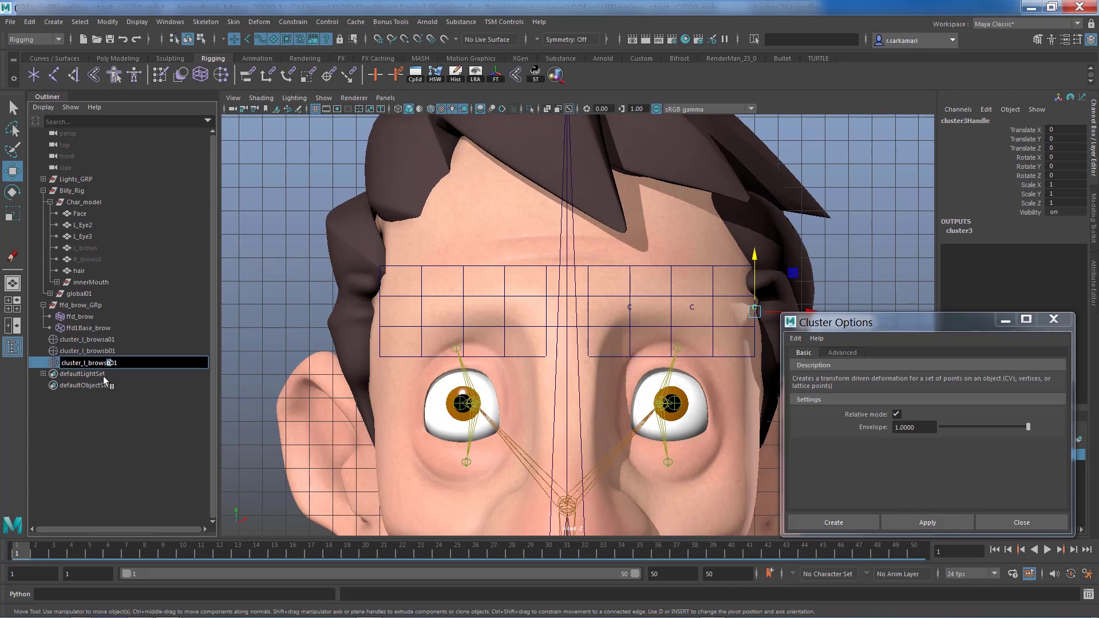
key("Return")
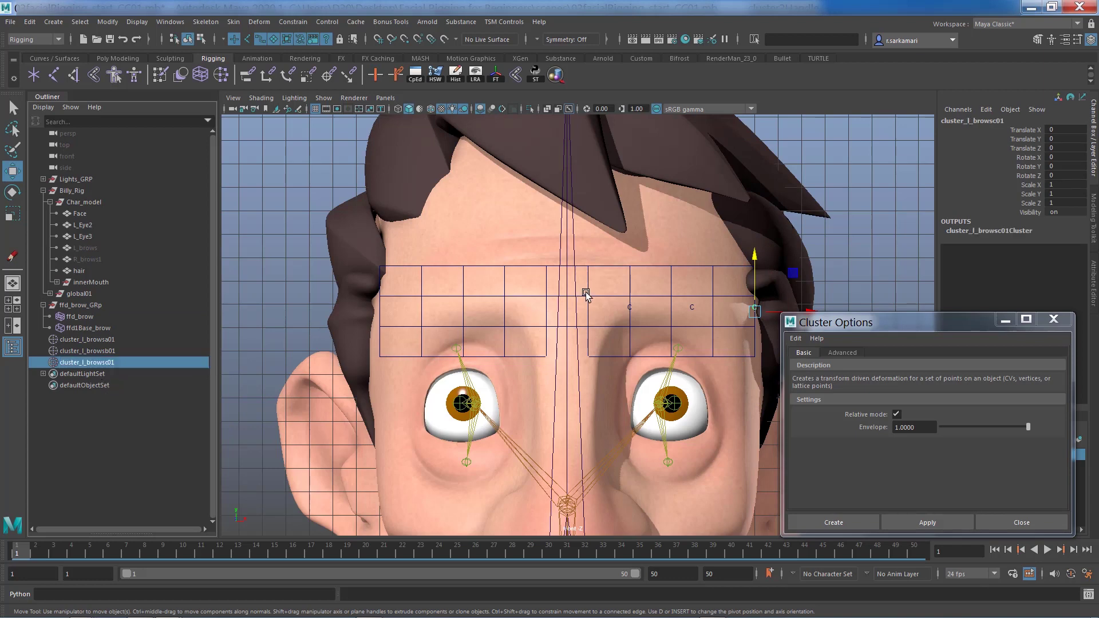
Step: Create a cluster from the two lattice columns flanking the face's centre and name it cluster_brows_centre
left_click(583, 294)
right_click(590, 295)
left_click(588, 262)
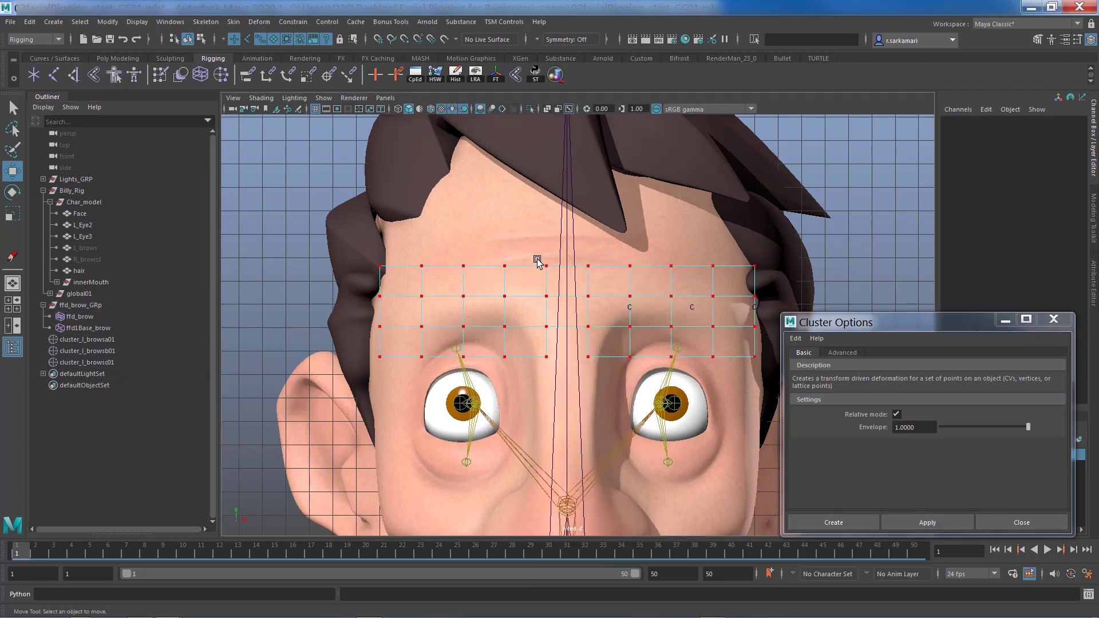
left_click_drag(535, 253, 598, 371)
left_click(927, 522)
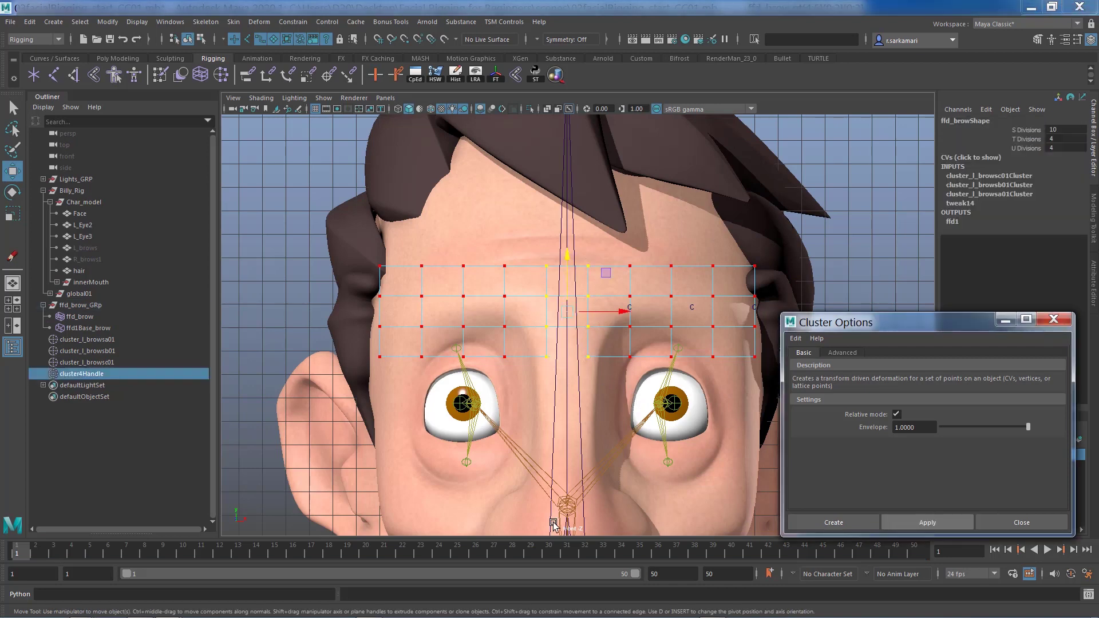
double_click(86, 375)
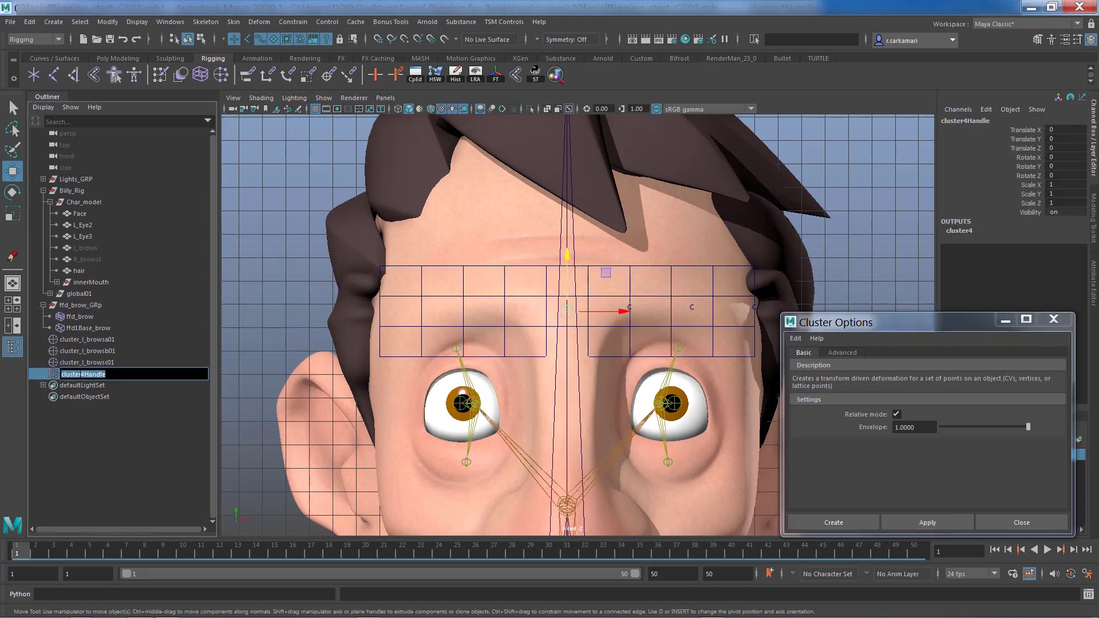
type("cluster_brows_centr")
key("Return")
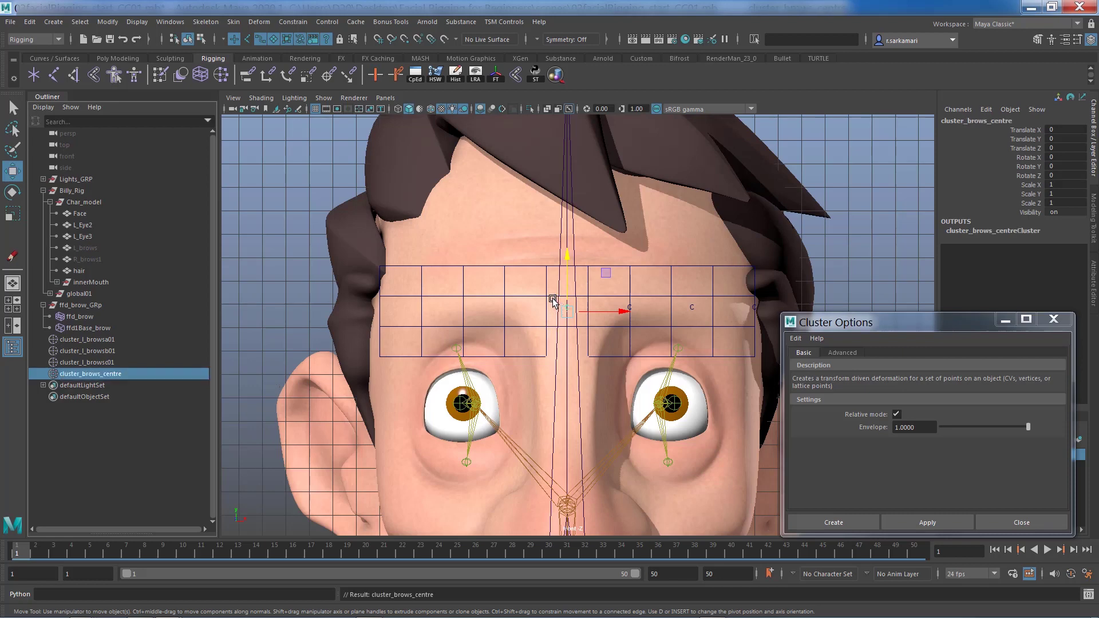
Step: Create a cluster from the second lattice column from the centre on the character's right and name it cluster_r_browsa01
left_click(526, 297)
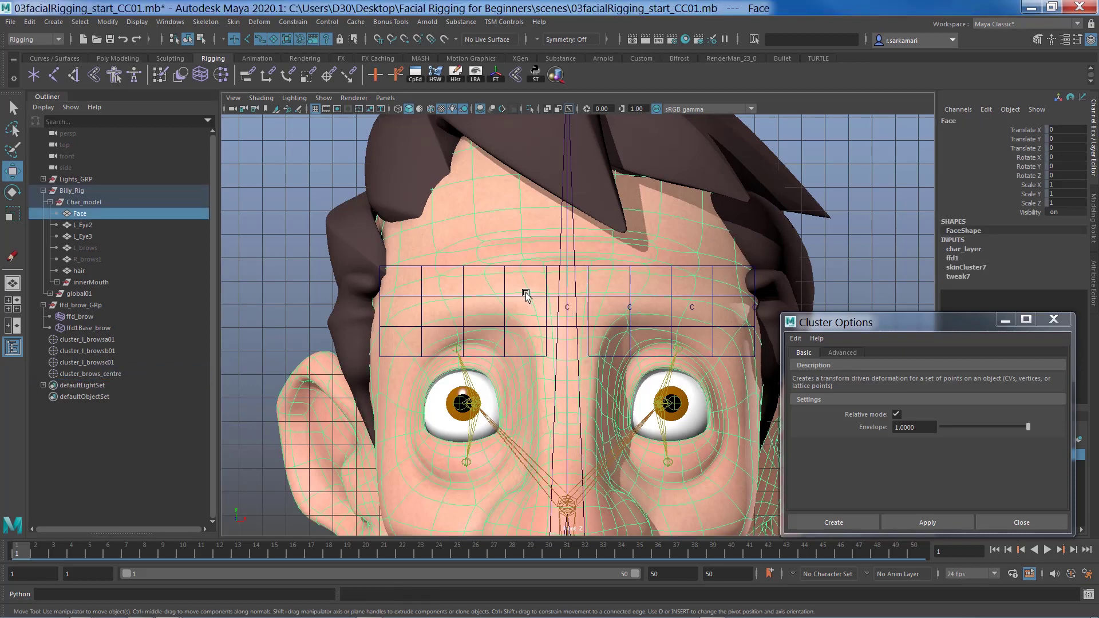
left_click(503, 296)
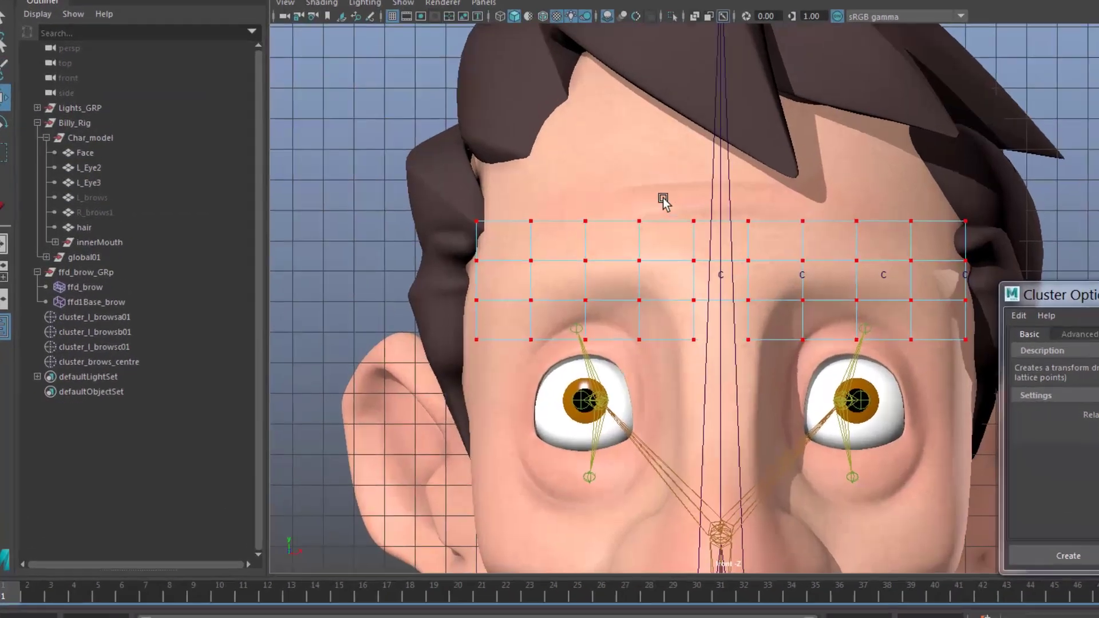
left_click(1068, 555)
double_click(105, 377)
type("cluster_l_browsb01")
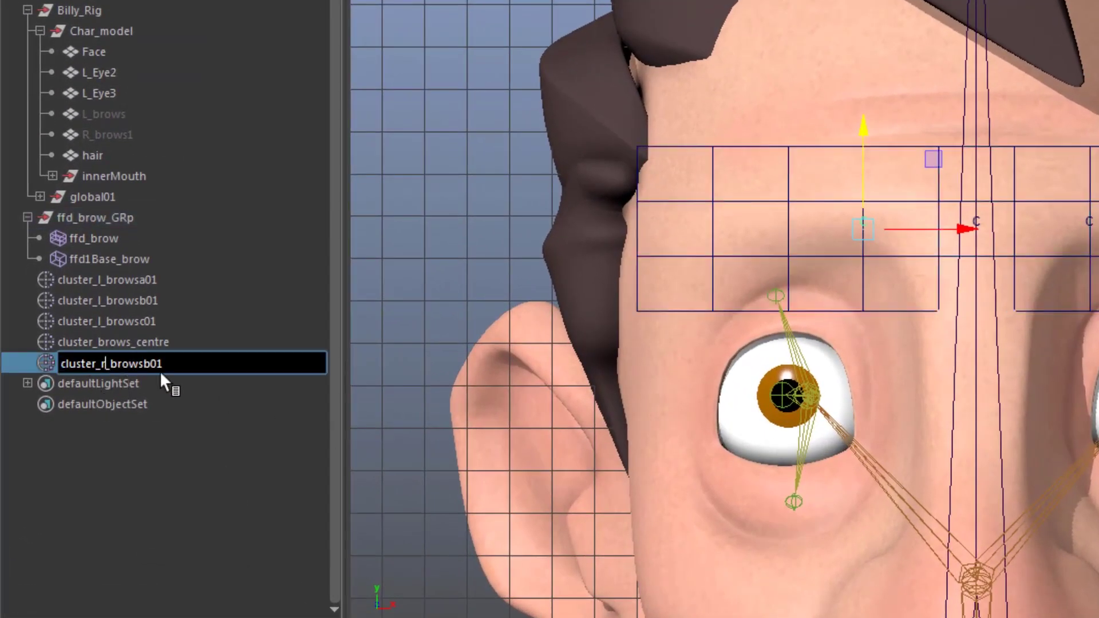
type("a")
key("Return")
Step: Create a cluster from the third and fourth lattice columns on the character's right and name it cluster_r_browsab1
right_click_drag(784, 183, 785, 141)
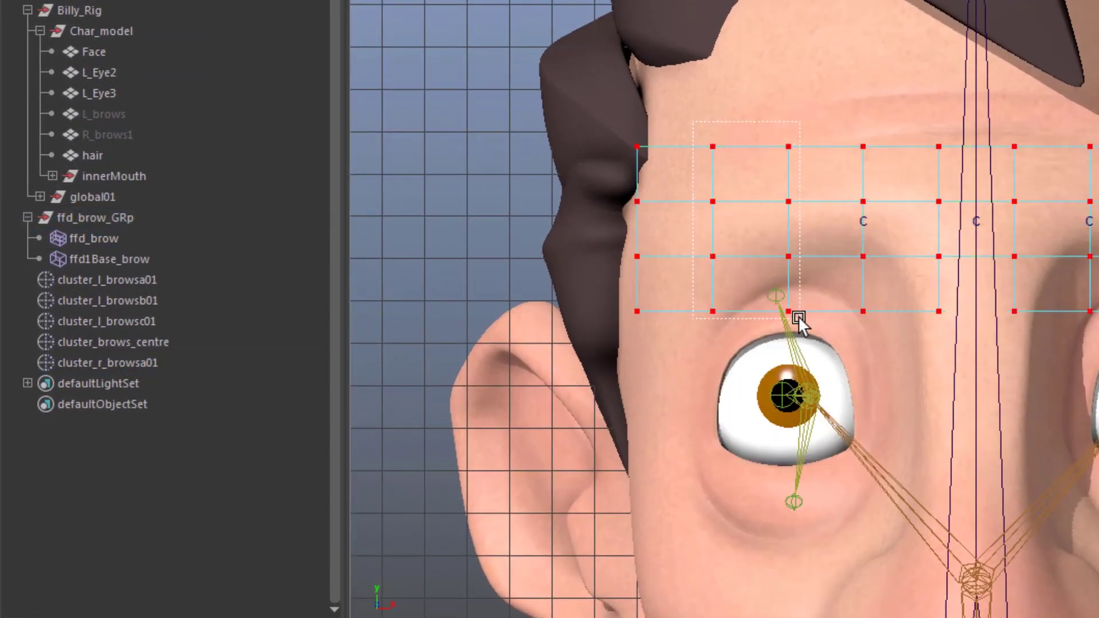
left_click_drag(798, 315, 704, 140)
double_click(97, 383)
type("cluster_r_browsa01")
left_click_drag(147, 382, 153, 383)
type("b")
key("Return")
Step: Create a cluster from the outermost lattice column on the character's right and name it cluster_r_browsc01
left_click(638, 197)
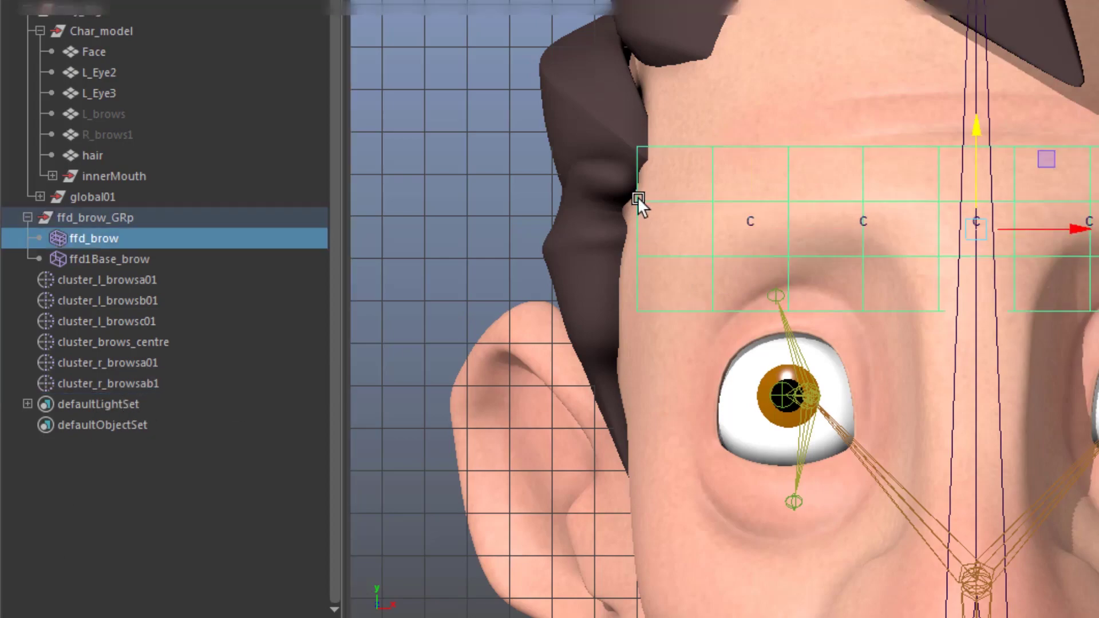
key("Up")
key("g")
double_click(95, 404)
type("cluster_r_browsc01")
key("Return")
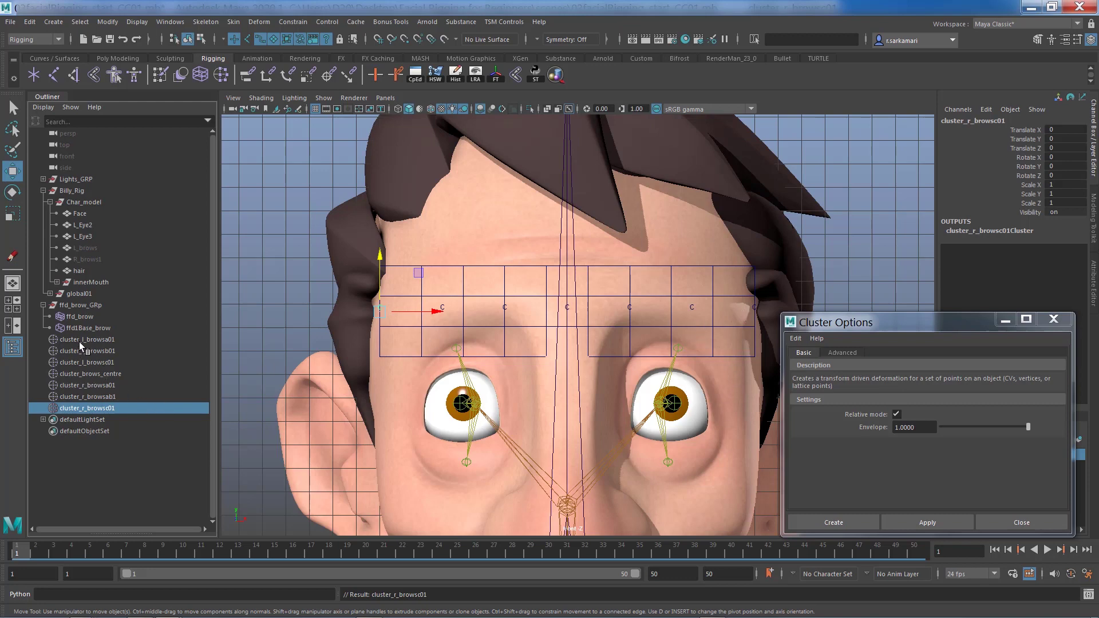
Step: Try moving cluster_l_browsa01 and cluster_l_browsb01 upward together and undo the move
left_click_drag(78, 340, 80, 350)
left_click_drag(692, 270, 687, 225)
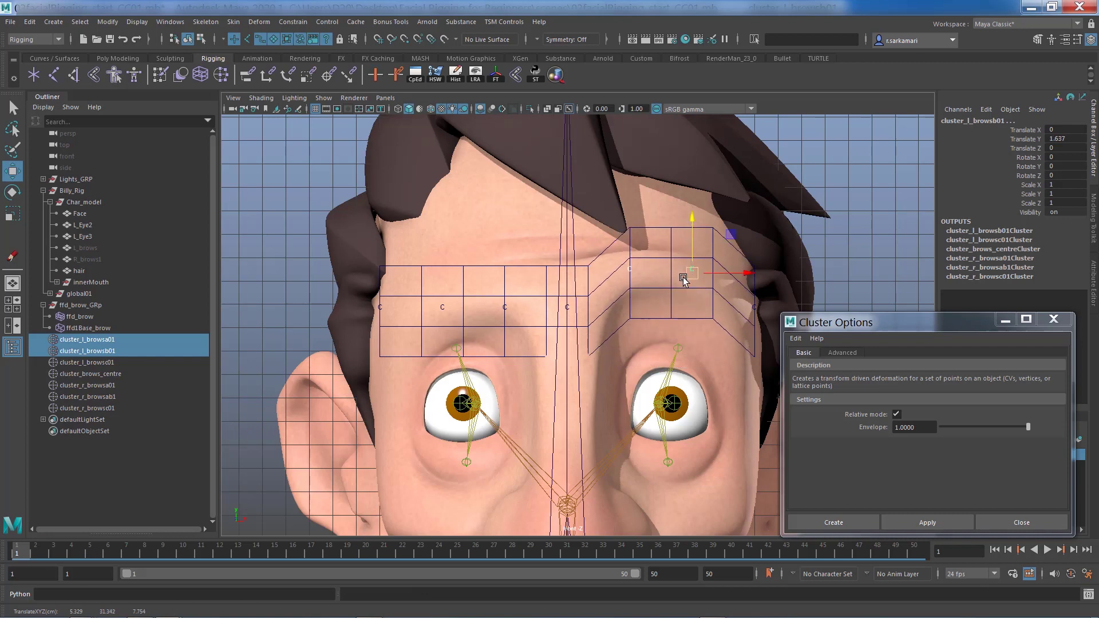
key("ctrl+z")
Step: Try rotating the brow clusters, undo the rotation, and close the Cluster Options
key("e")
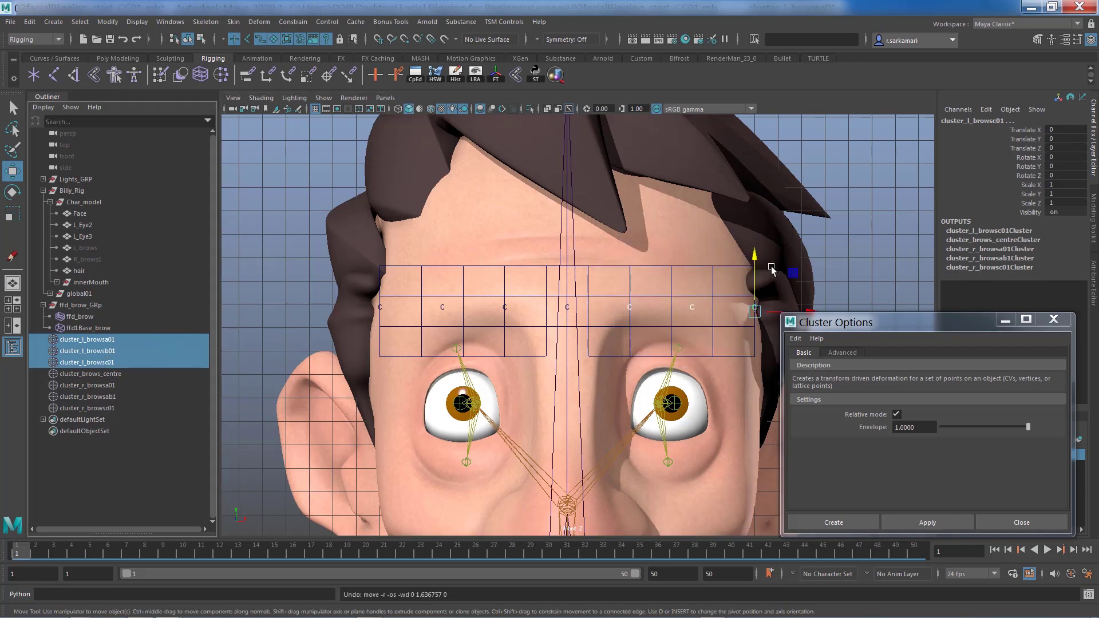
key("ctrl+z")
key("ctrl+z")
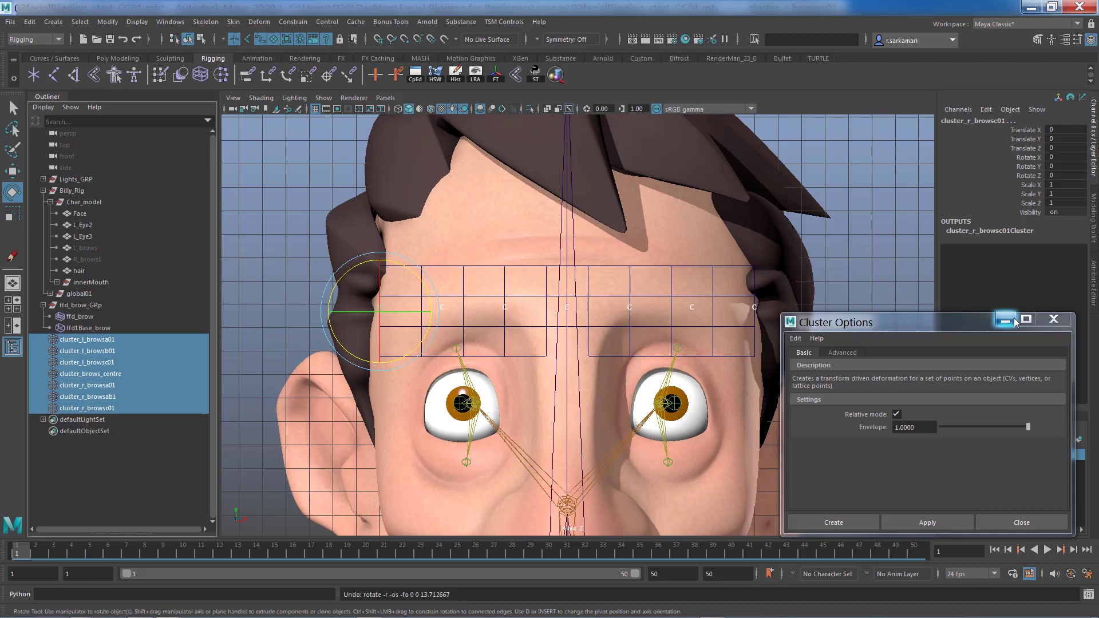
left_click(1017, 522)
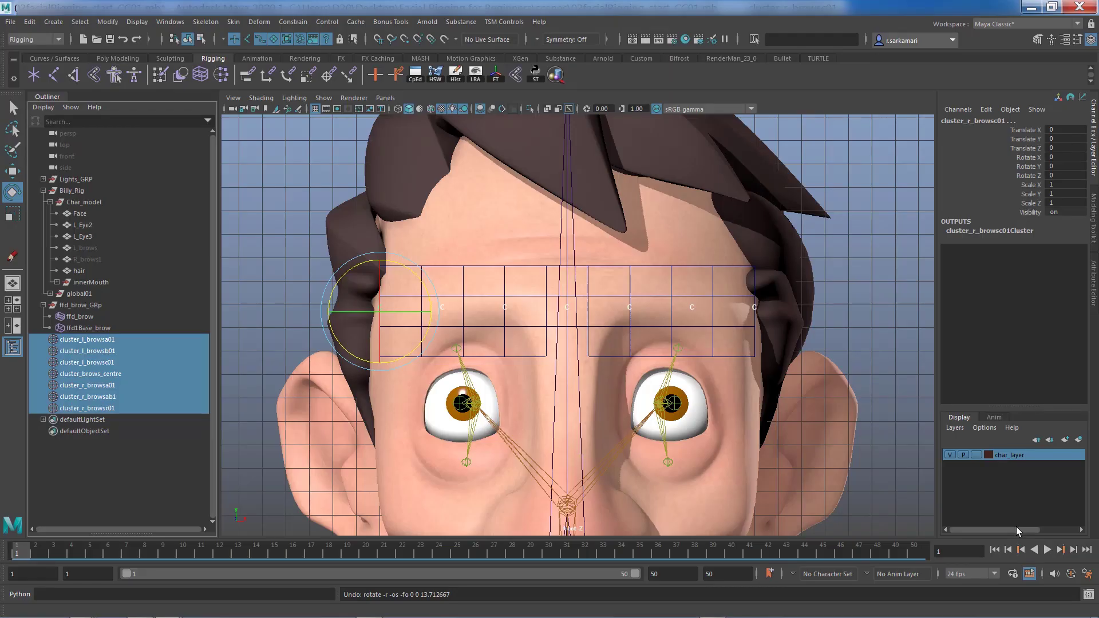
Step: Parent the ffd_brow_GRp lattice group under the jnt_upperjaw01 joint
left_click(85, 305)
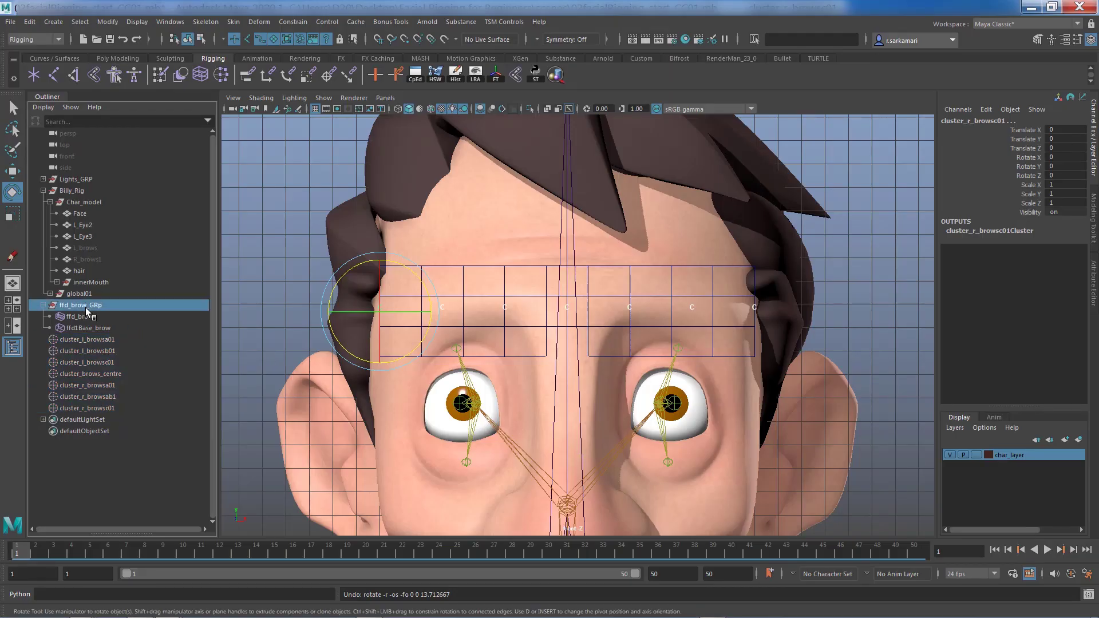
key("space")
left_click_drag(287, 310, 320, 269)
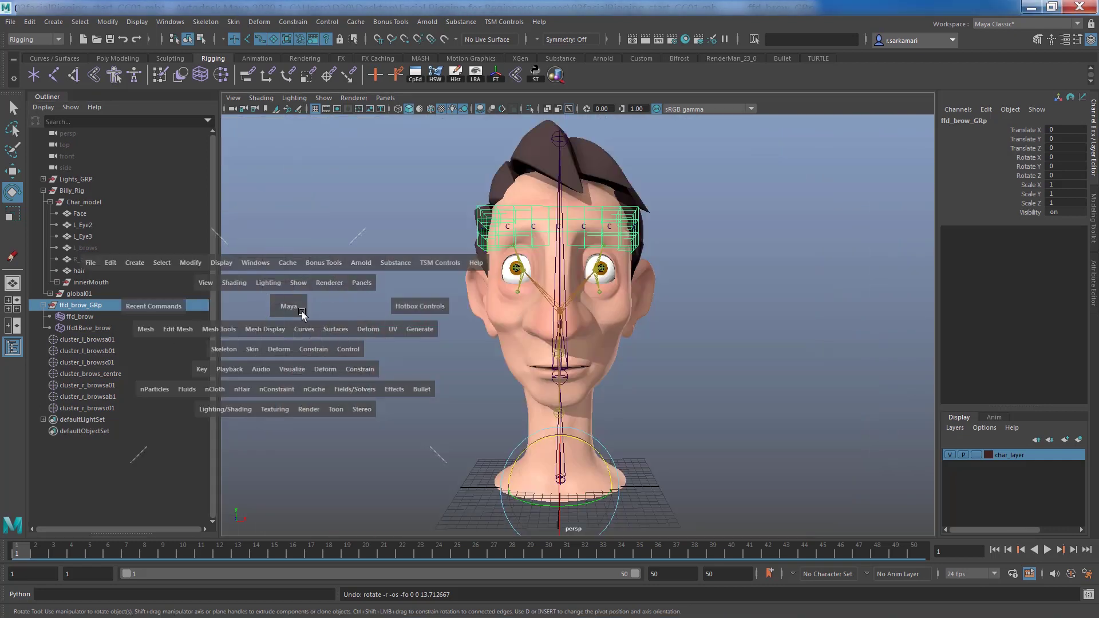
left_click_drag(428, 409, 475, 395, "alt")
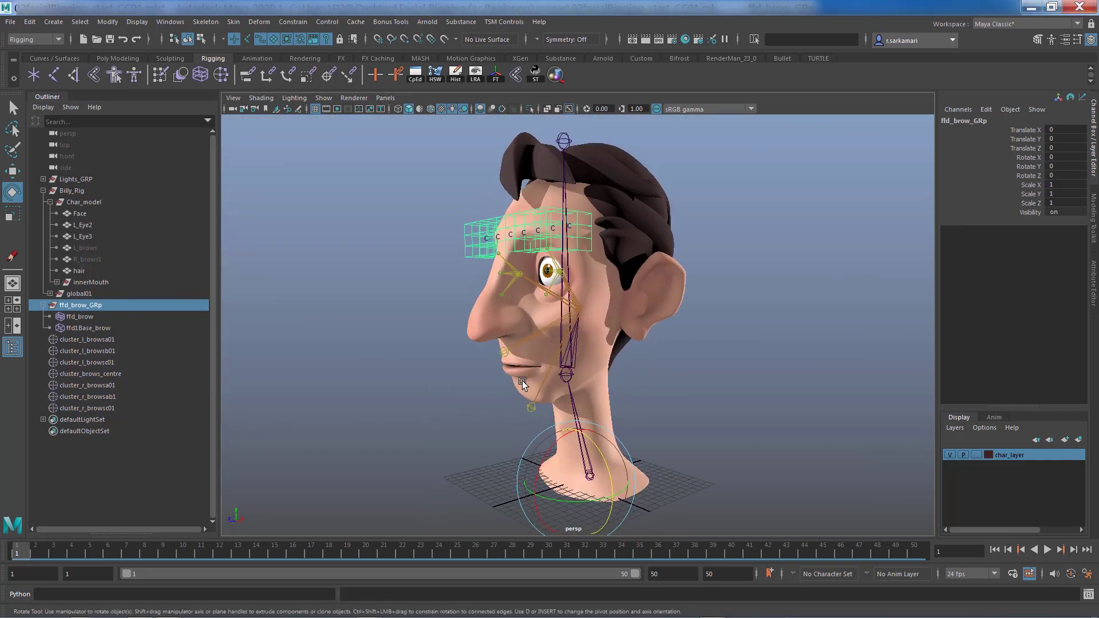
left_click(548, 325)
left_click(439, 372)
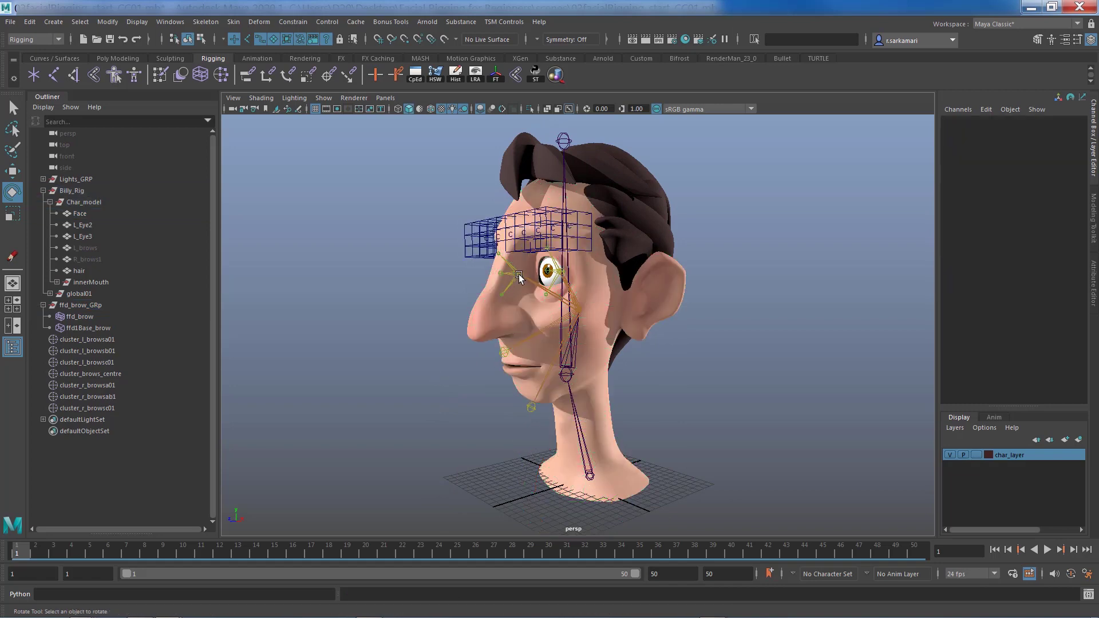
left_click(92, 305)
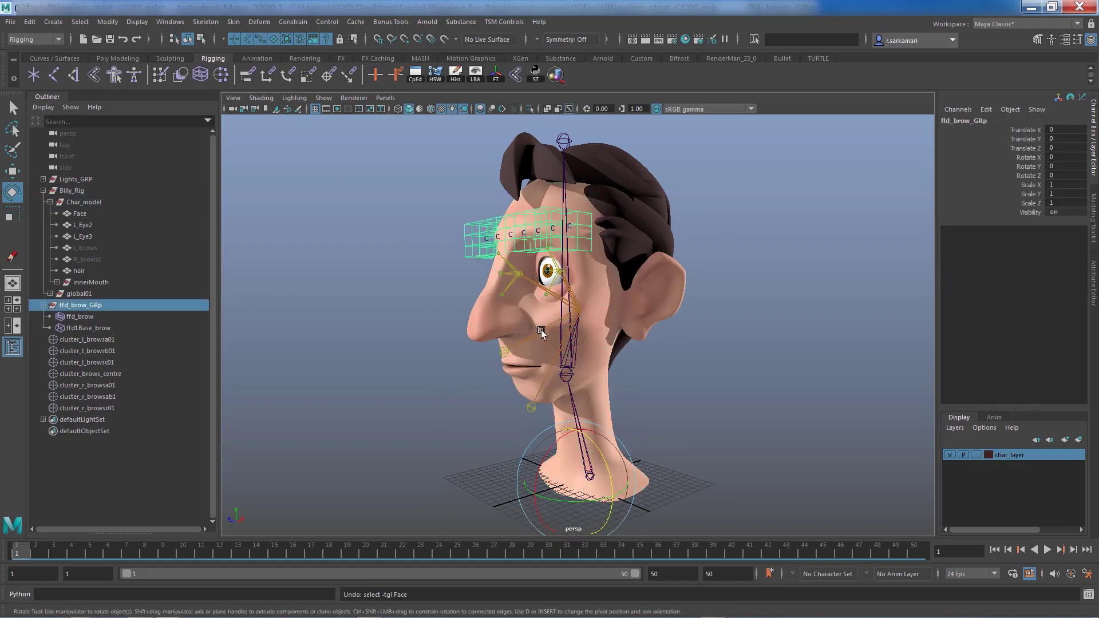
left_click(545, 370)
key("p")
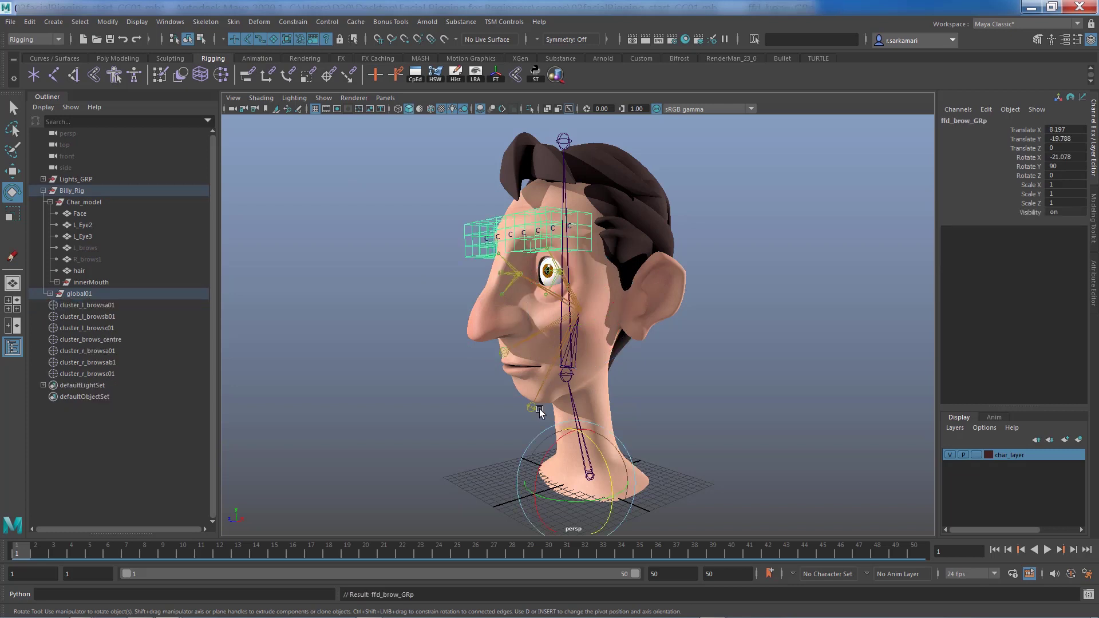
Step: Try rotating jnt_upperjaw01 about Z to test the attached lattice, and undo the rotation
left_click(533, 337)
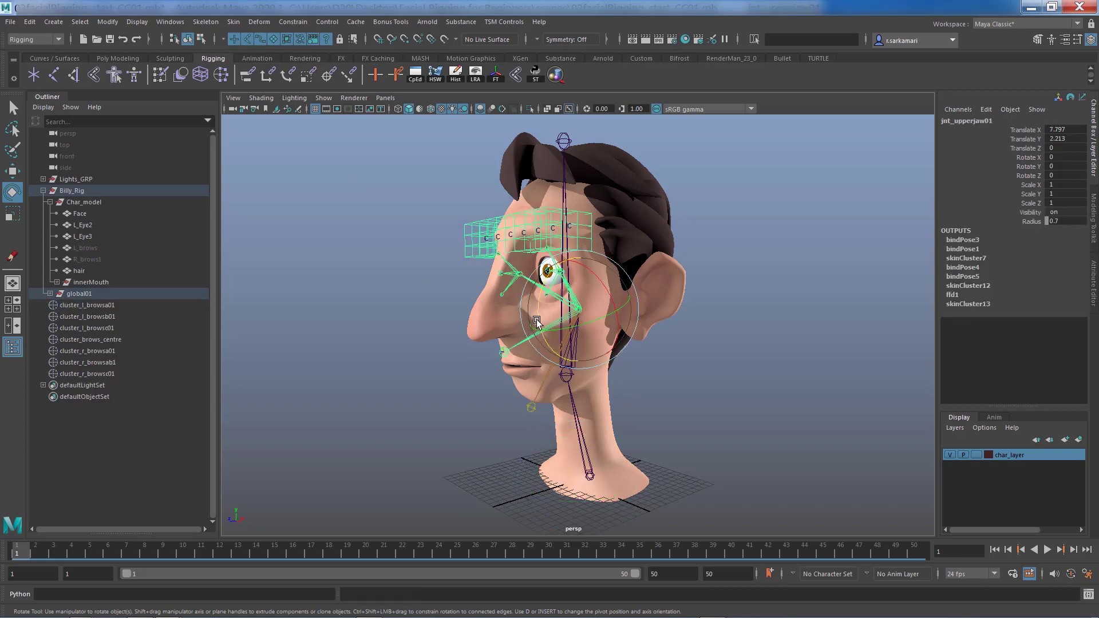
left_click_drag(536, 324, 541, 302)
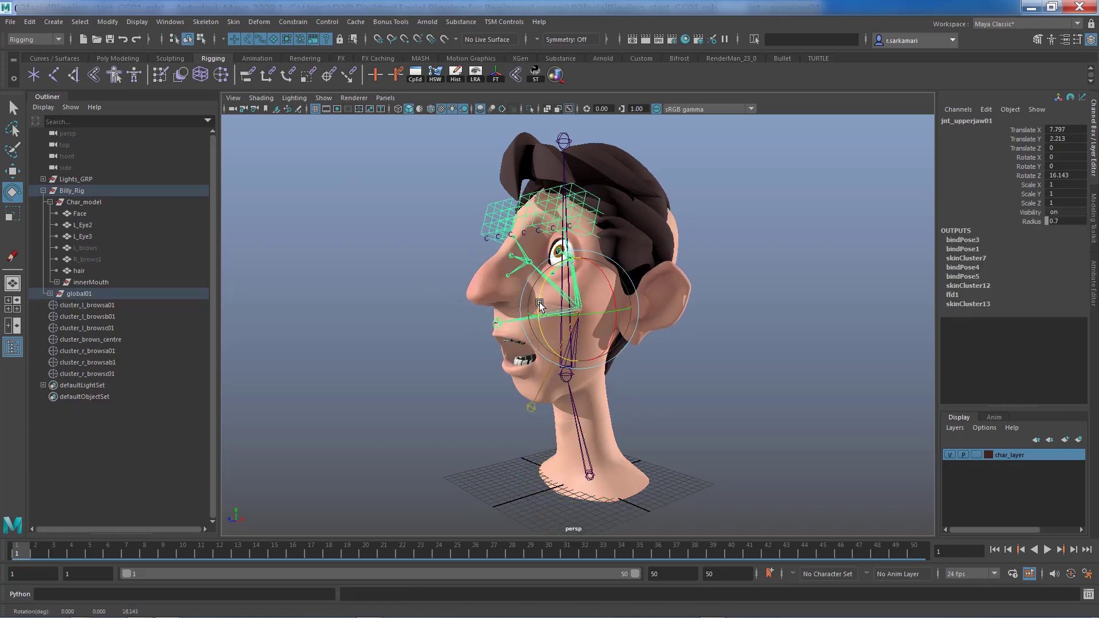
key("ctrl+z")
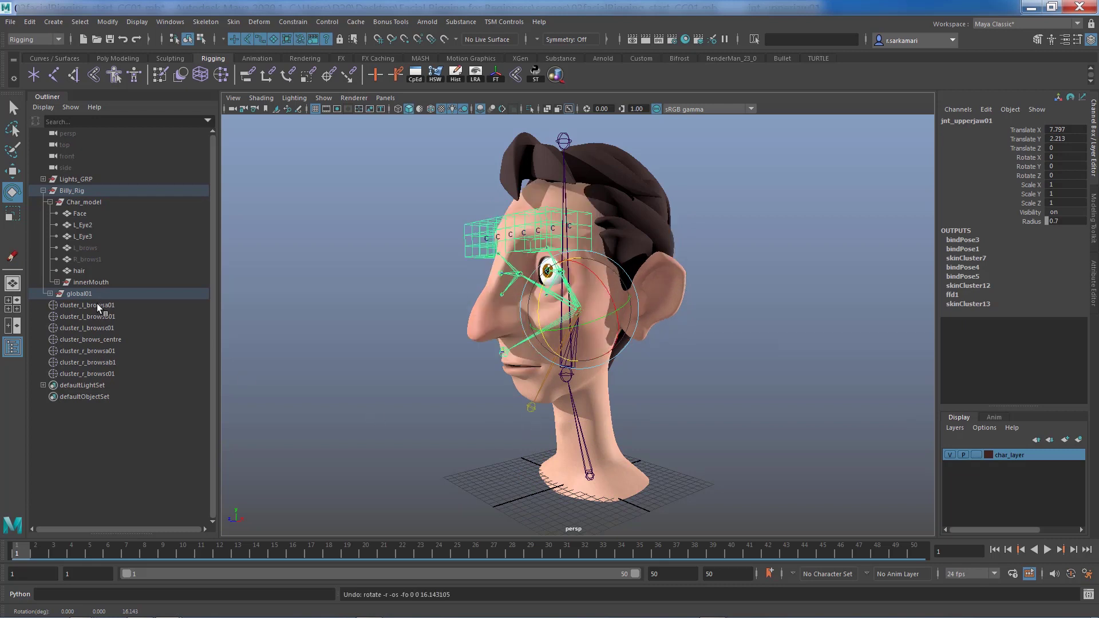
Step: Group all seven brow clusters and name the group cluster_brow_grp
left_click_drag(97, 303, 93, 372)
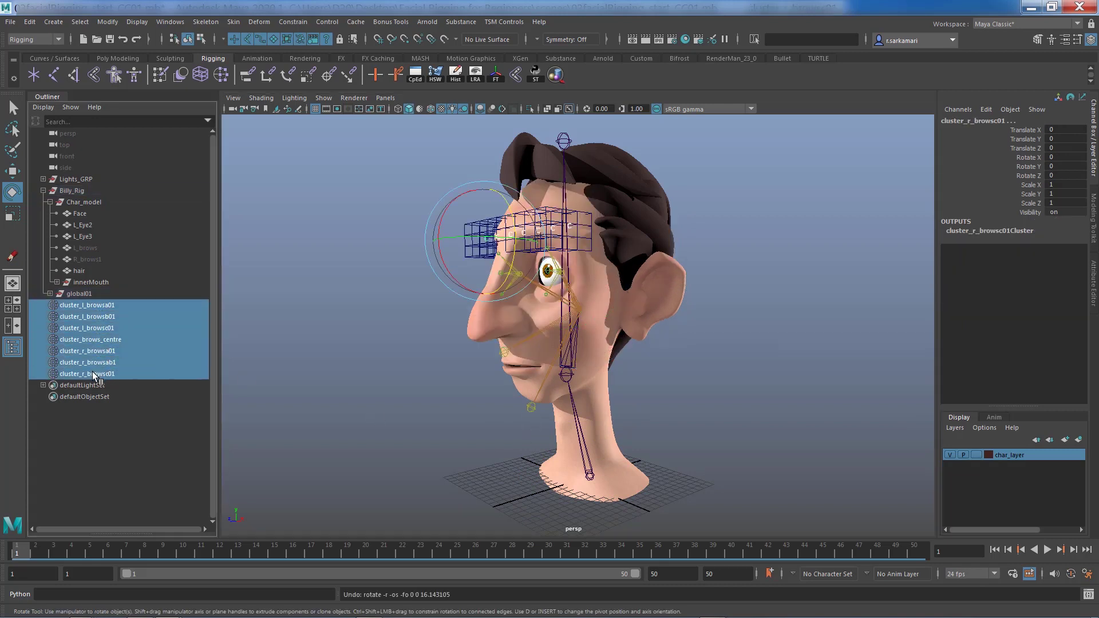
key("ctrl+g")
double_click(72, 306)
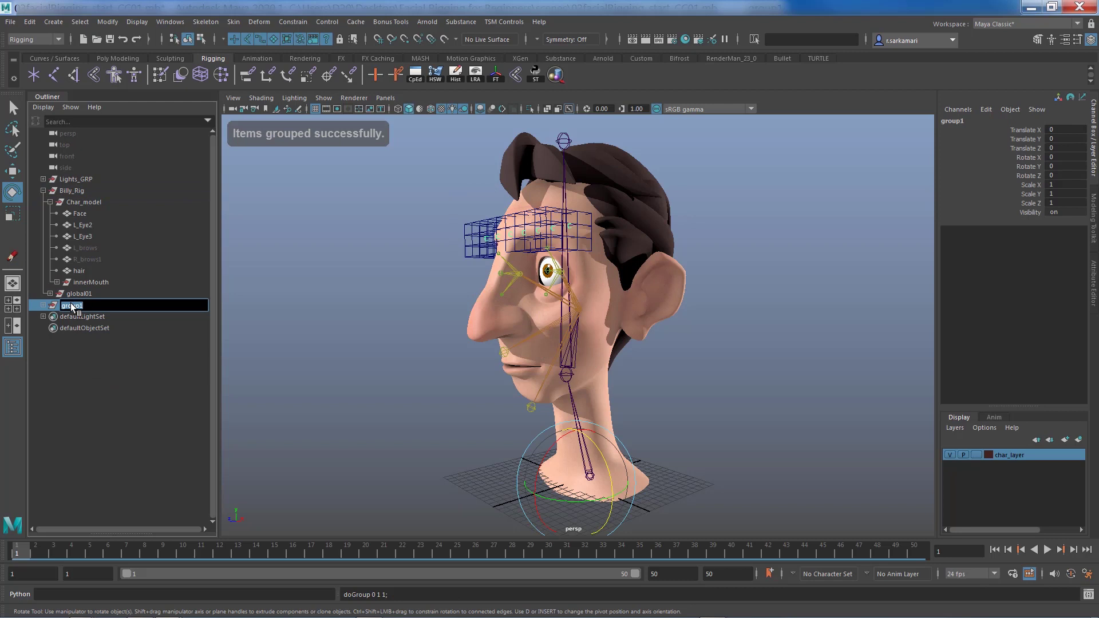
type("dluster_brow_")
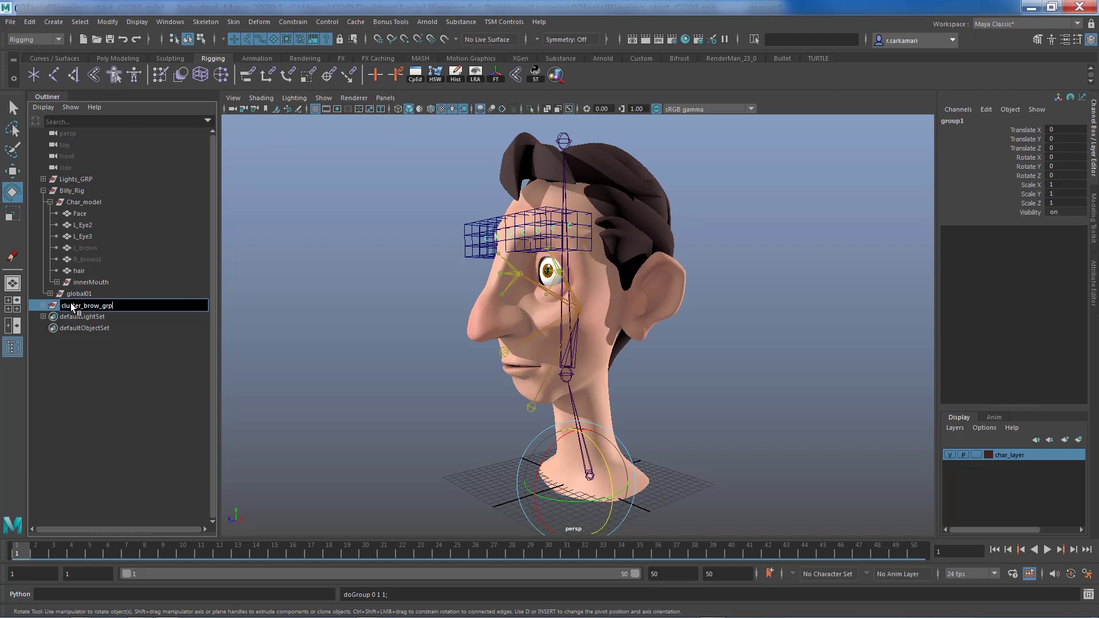
key("Return")
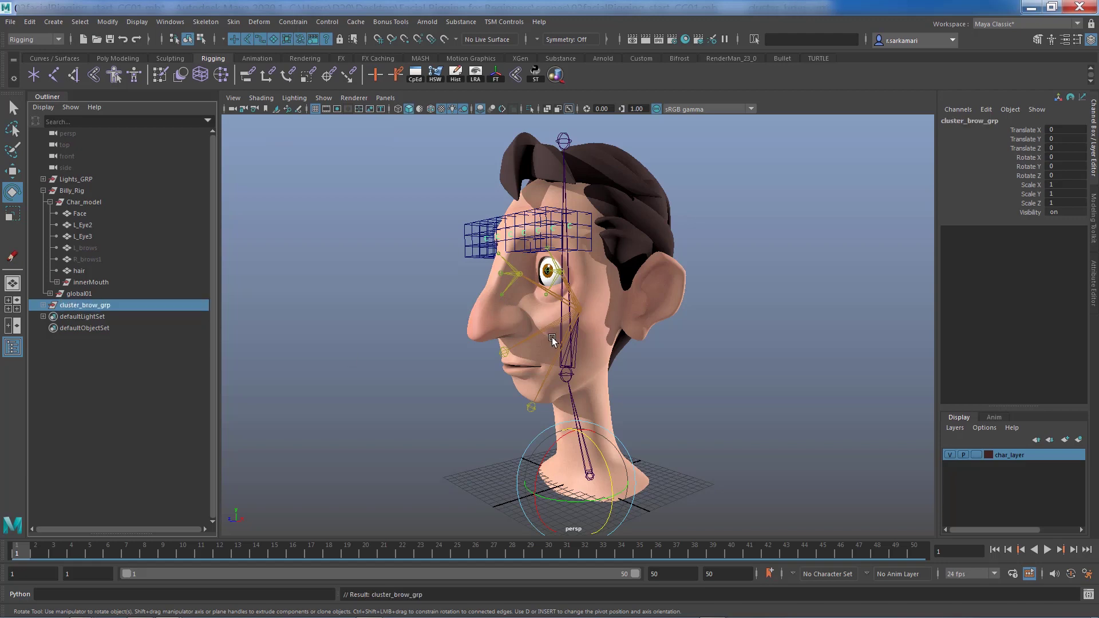
Step: Parent cluster_brow_grp under the jnt_upperjaw01 joint
right_click_drag(445, 330, 606, 368, "alt")
mouse_move(607, 368)
left_mouse_down("alt")
mouse_move(652, 360)
mouse_move(620, 373)
left_mouse_up("alt")
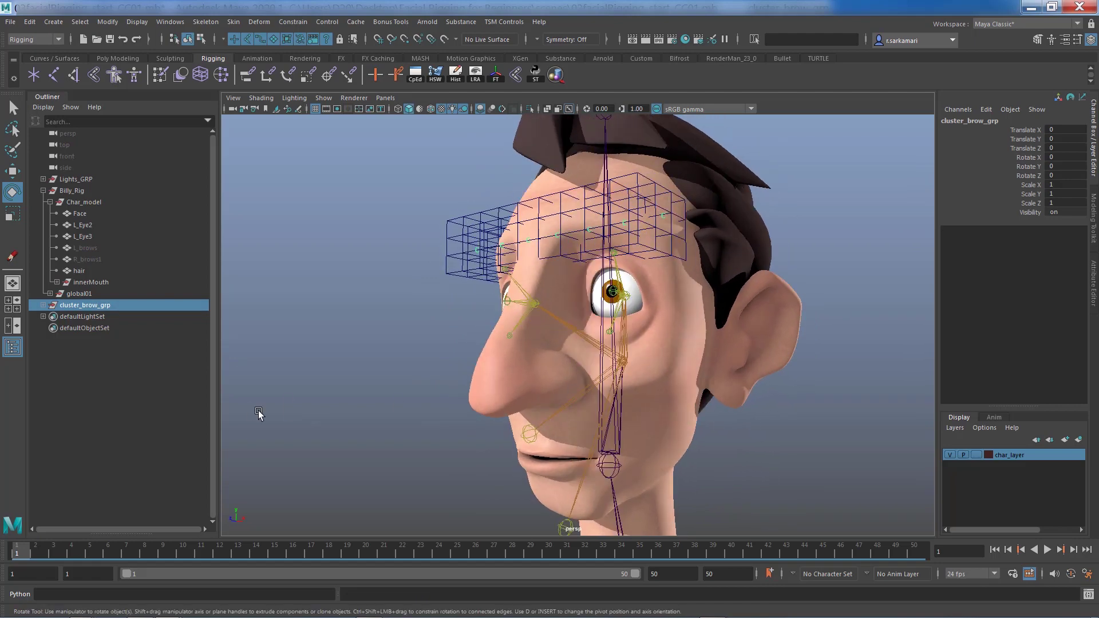
left_click(581, 394)
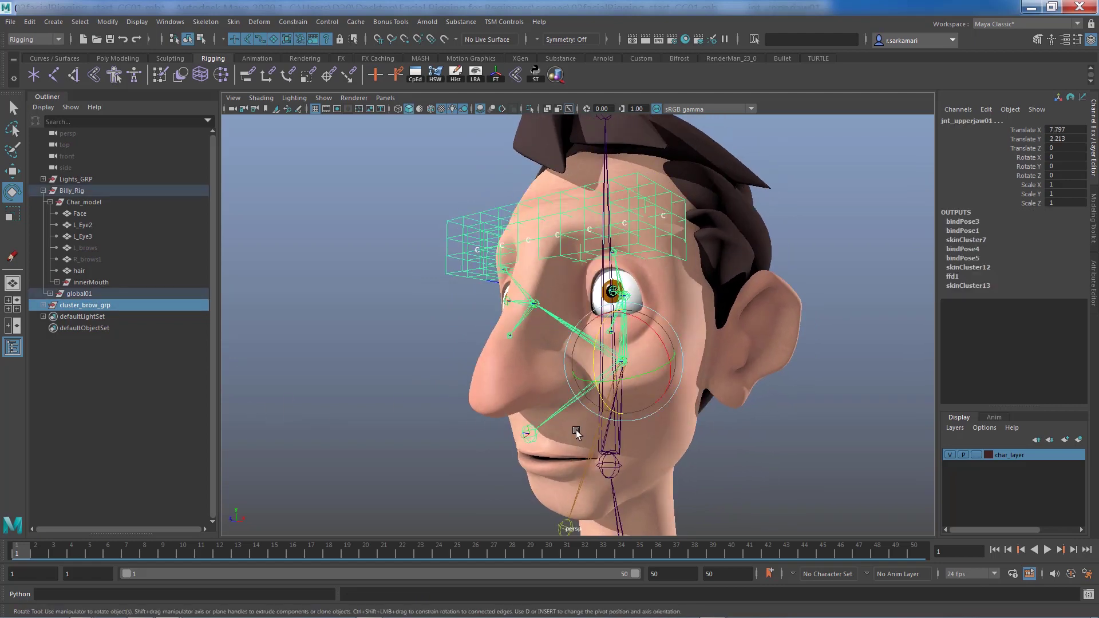
key("p")
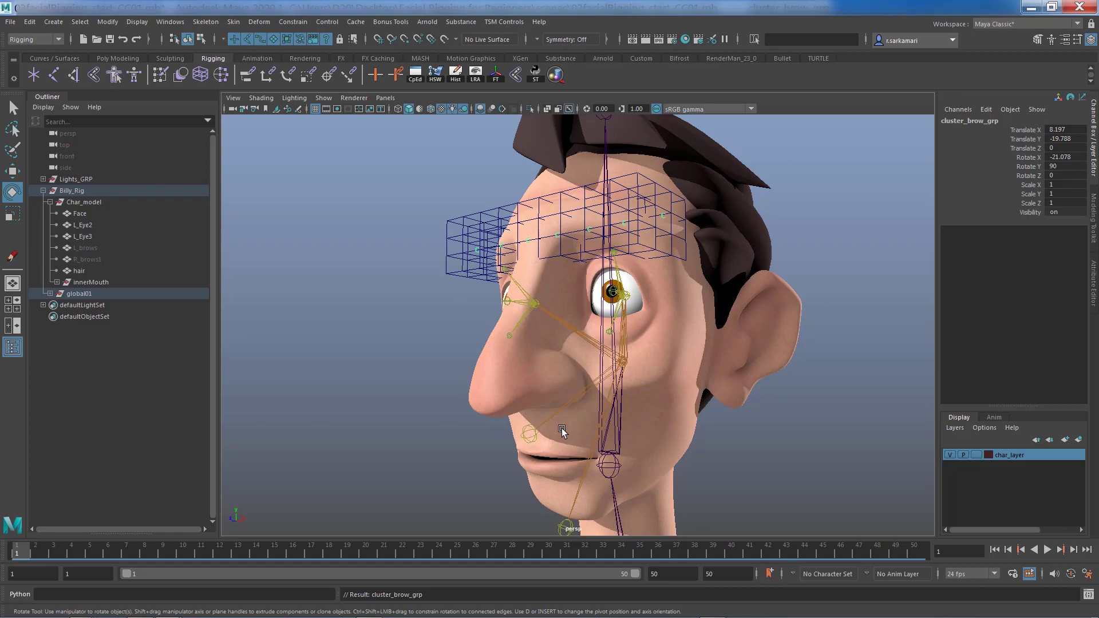
Step: Rotate jnt_upperjaw01 about 16.5 degrees around Z to test how the brow lattice and clusters follow
left_click(561, 411)
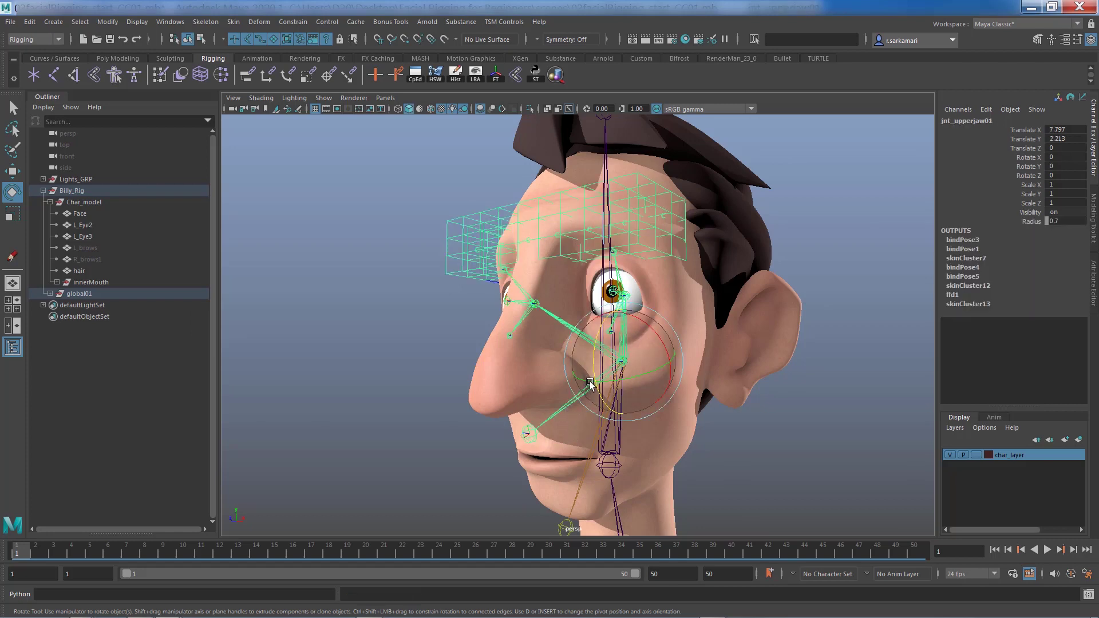
left_click_drag(588, 396, 598, 354)
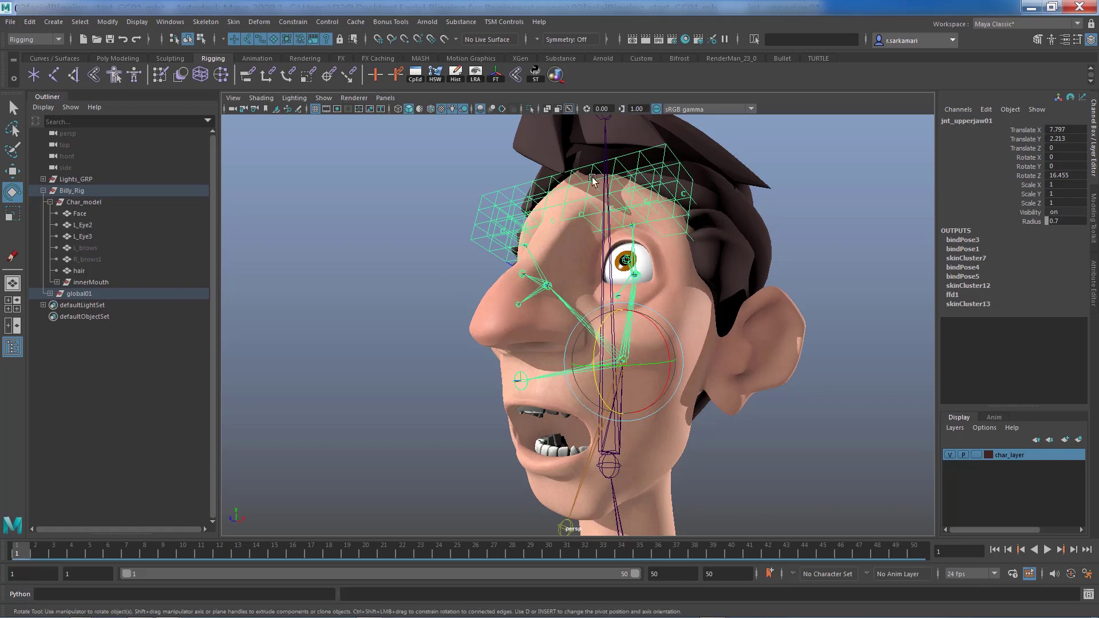
left_click_drag(464, 258, 482, 283, "alt")
right_click_drag(482, 283, 630, 235, "alt")
Step: Try moving cluster_l_browsa01 downward on the rotated head and undo the move
left_click(628, 203)
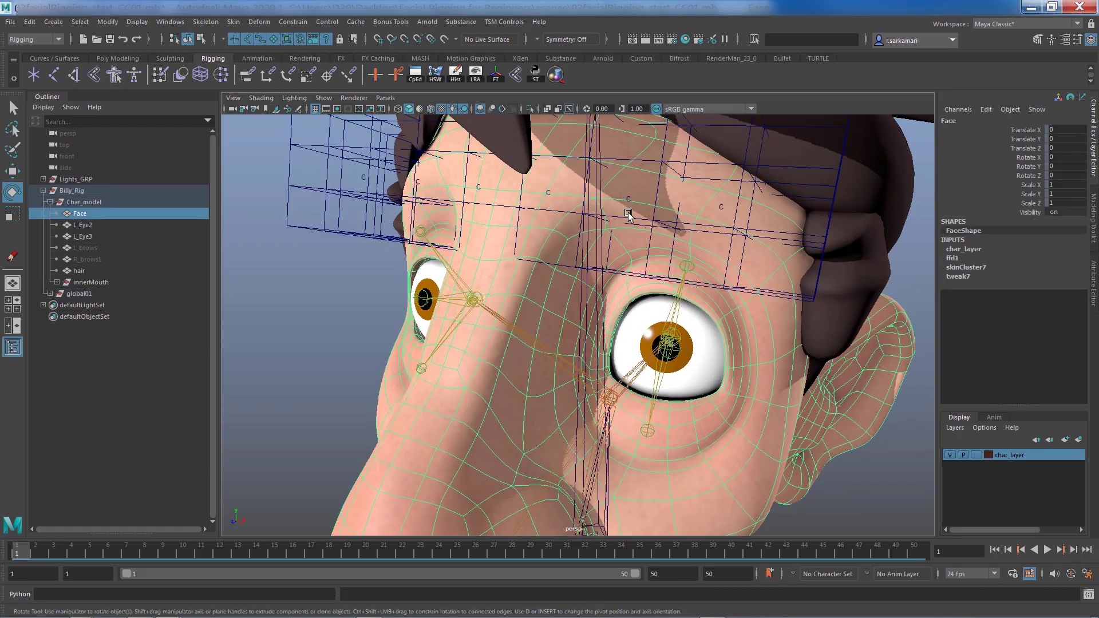
left_click(628, 199)
key("w")
right_click_drag(585, 273, 608, 216, "alt")
left_click_drag(613, 216, 596, 234)
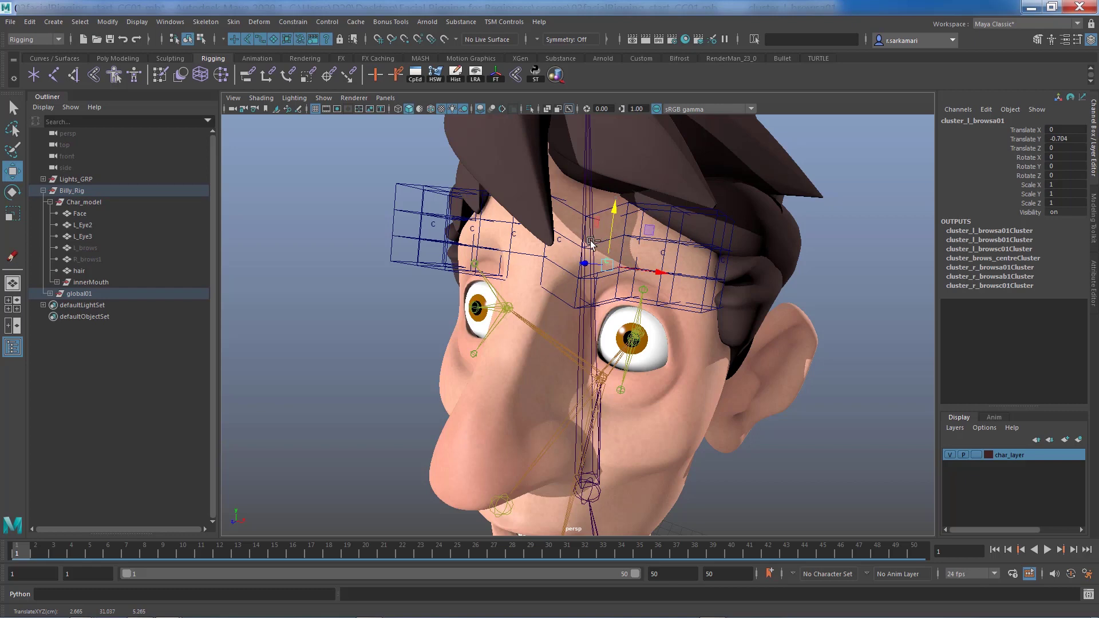
key("ctrl+z")
Step: Set the Rotate Z of jnt_upperjaw01 to 0
right_click_drag(595, 232, 458, 392, "alt")
left_click(450, 381)
left_click_drag(427, 373, 528, 392, "alt")
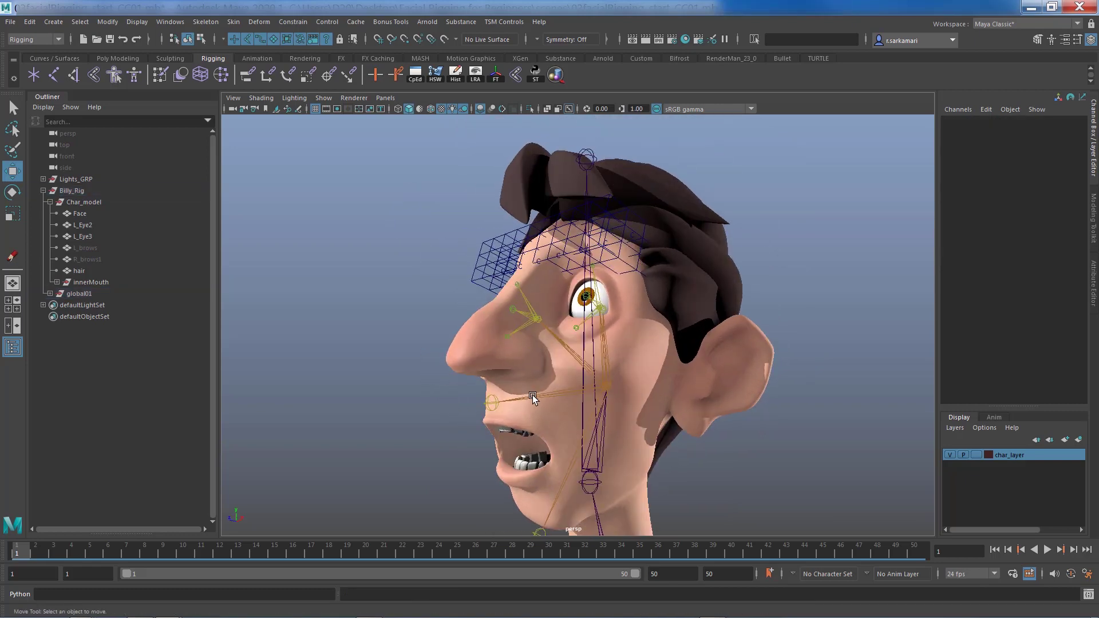
left_click(532, 395)
left_click(1062, 175)
type("0")
key("Return")
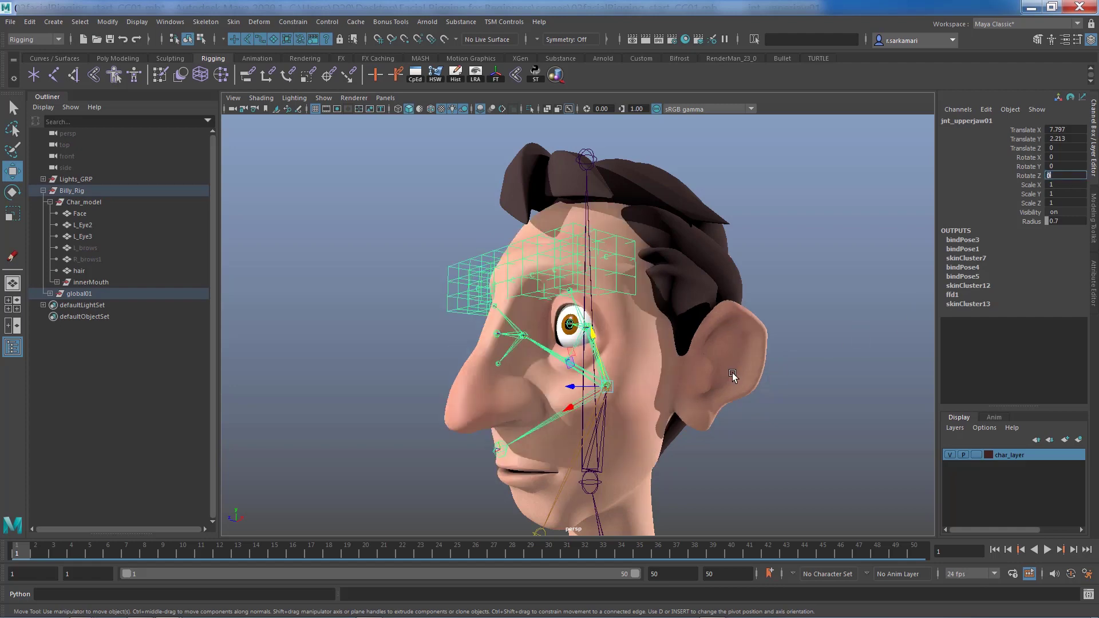
Step: Move cluster_l_browsa01 sideways toward the centre of the face, to a Translate X of about -1.2
right_click_drag(578, 269, 527, 338, "alt")
left_click_drag(527, 338, 623, 358, "alt")
right_click_drag(624, 358, 653, 379, "alt")
left_click_drag(653, 380, 650, 404, "alt")
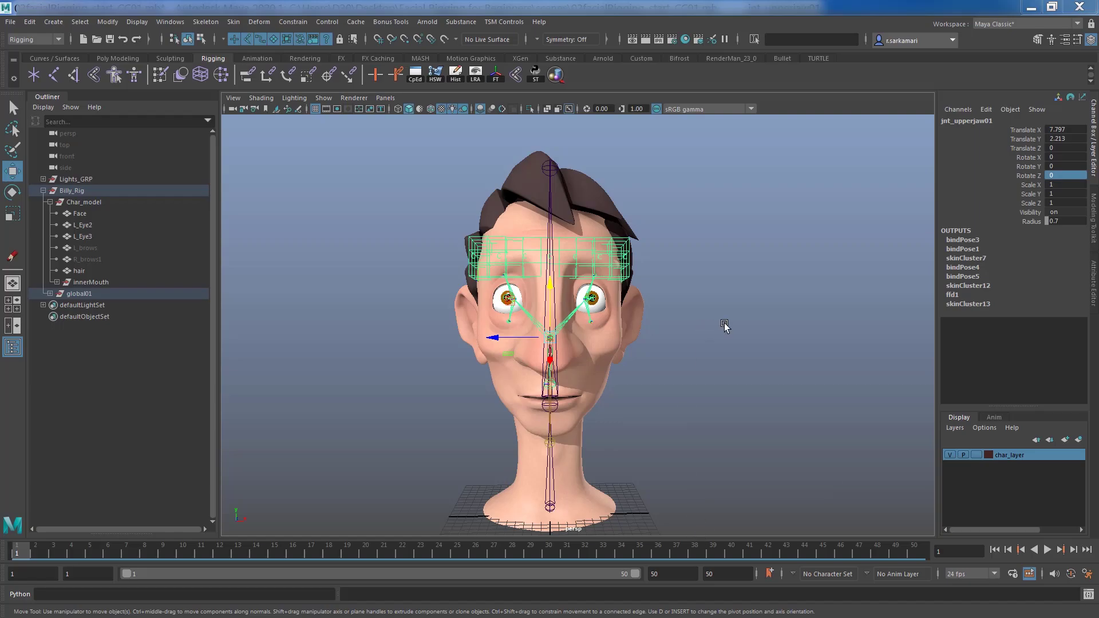
left_click(722, 322)
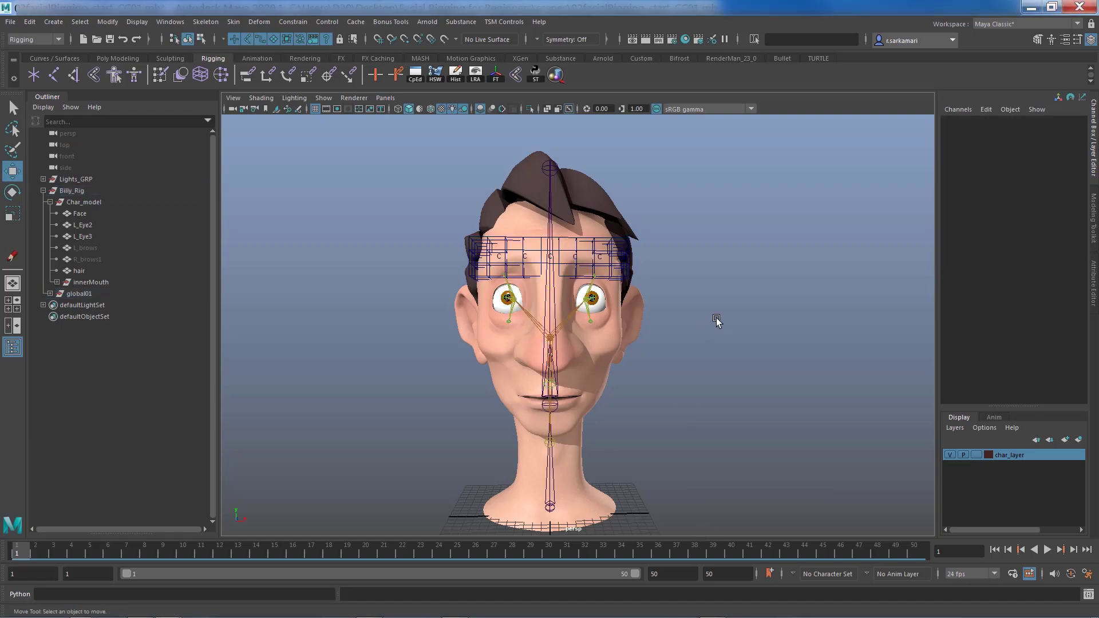
scroll(644, 292, "up", 4)
middle_click_drag(697, 317, 706, 346, "alt")
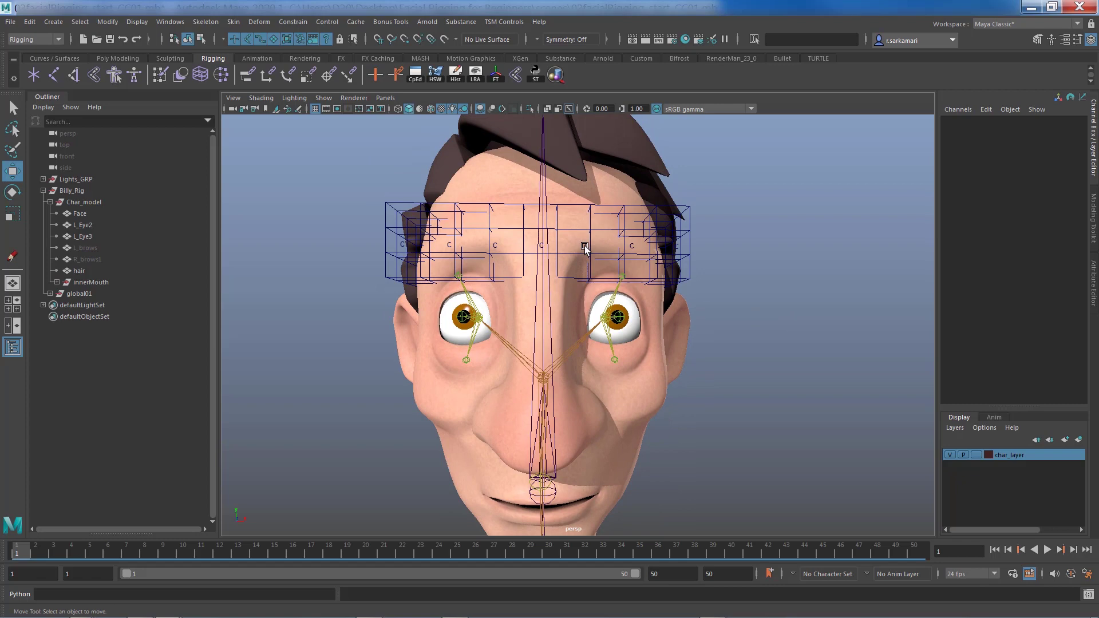
left_click(588, 253)
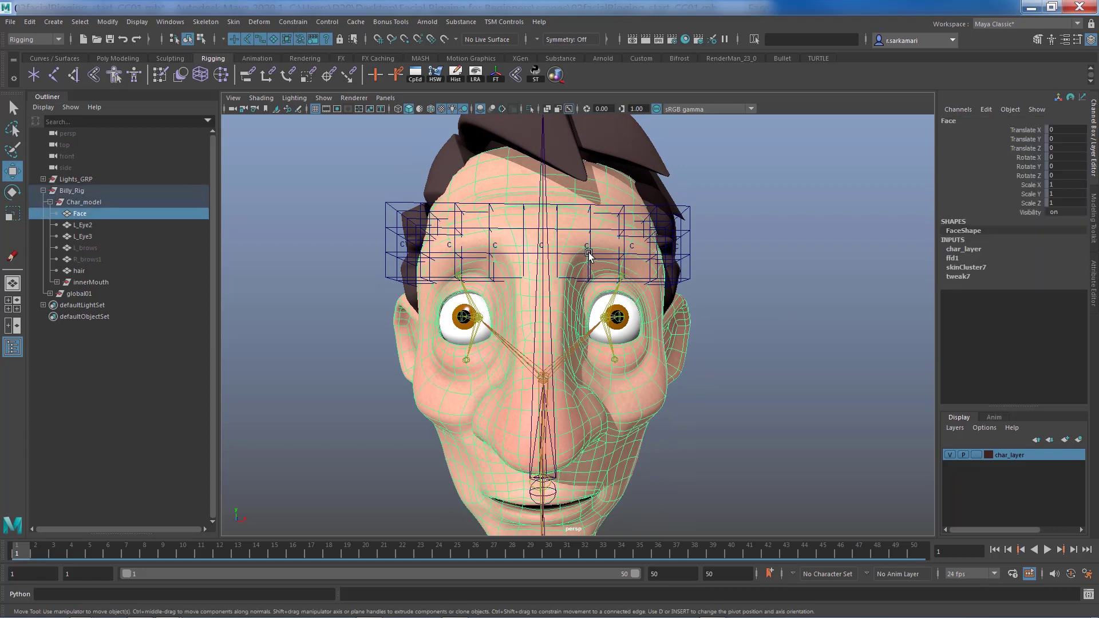
left_click(583, 240)
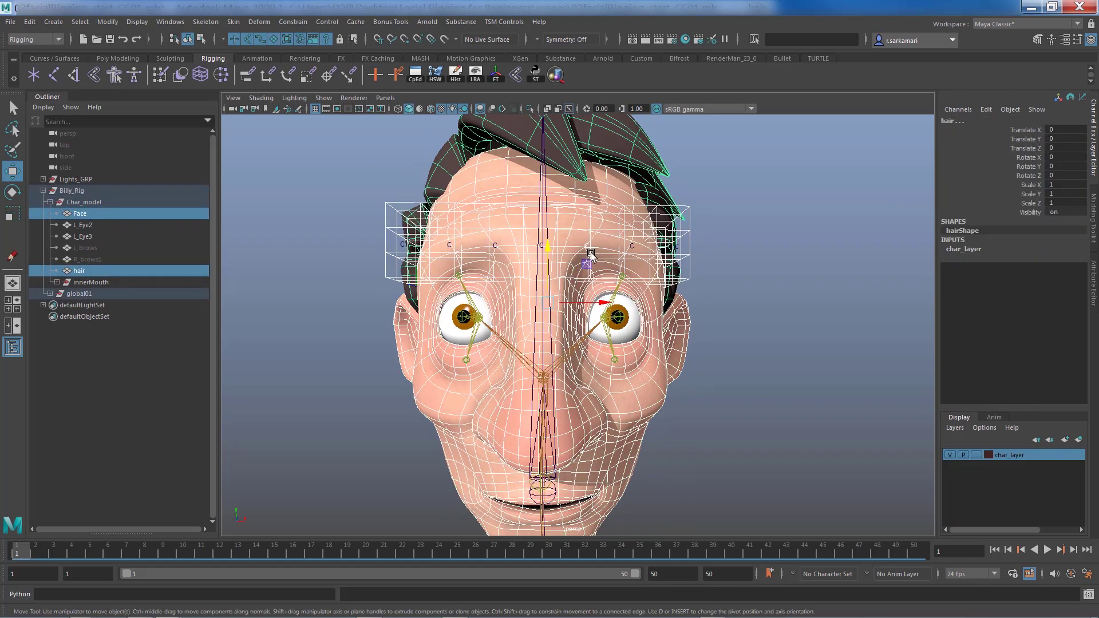
left_click(572, 279)
left_click_drag(645, 252, 622, 275)
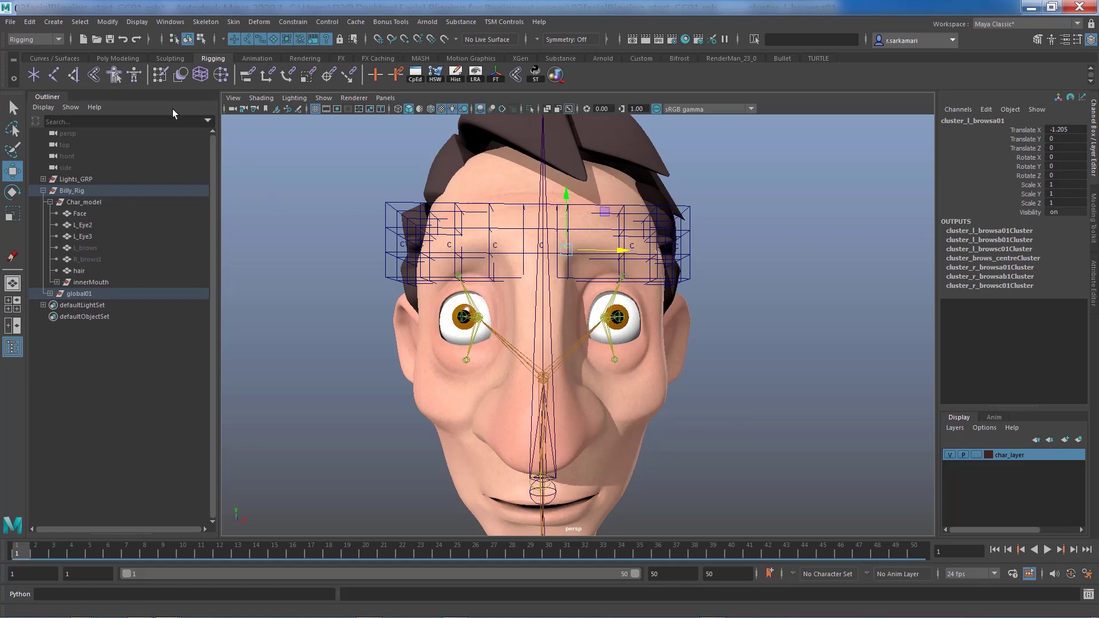
Step: Remove the lowest row of lattice points from cluster_l_browsa01Cluster with the Edit Membership Tool, working in wireframe display
key("f")
scroll(191, 394, "down", 2)
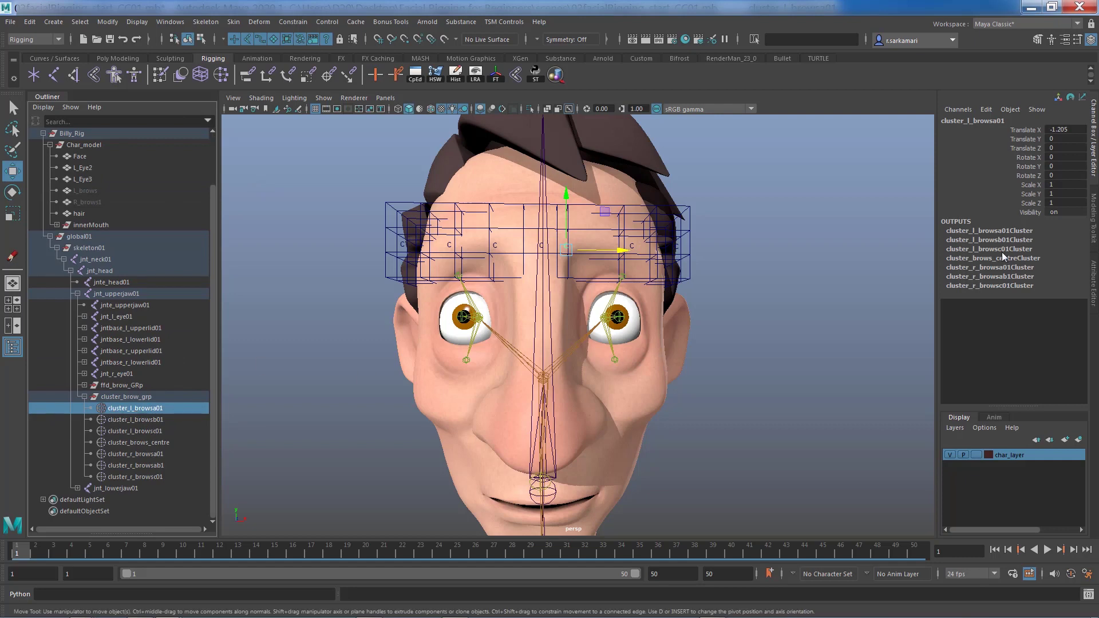
double_click(1010, 231)
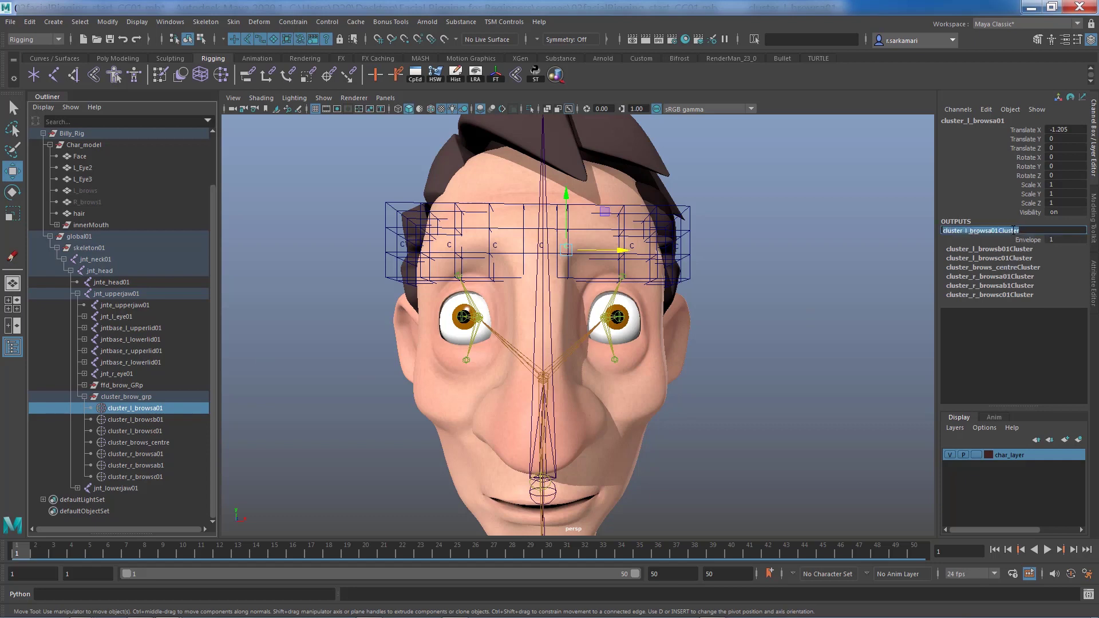
left_click(754, 39)
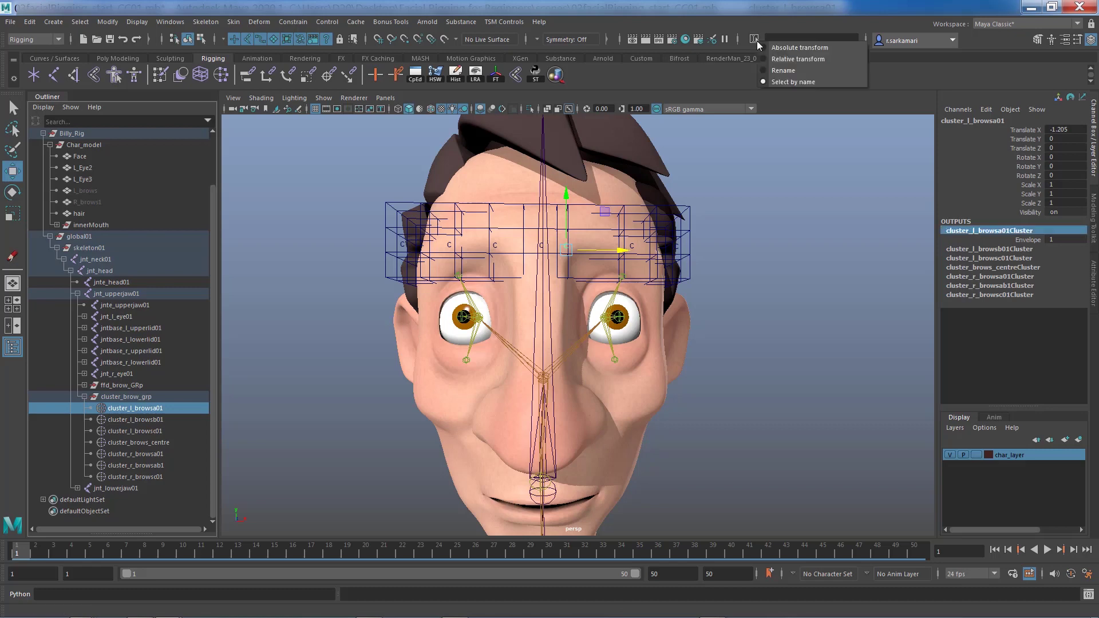
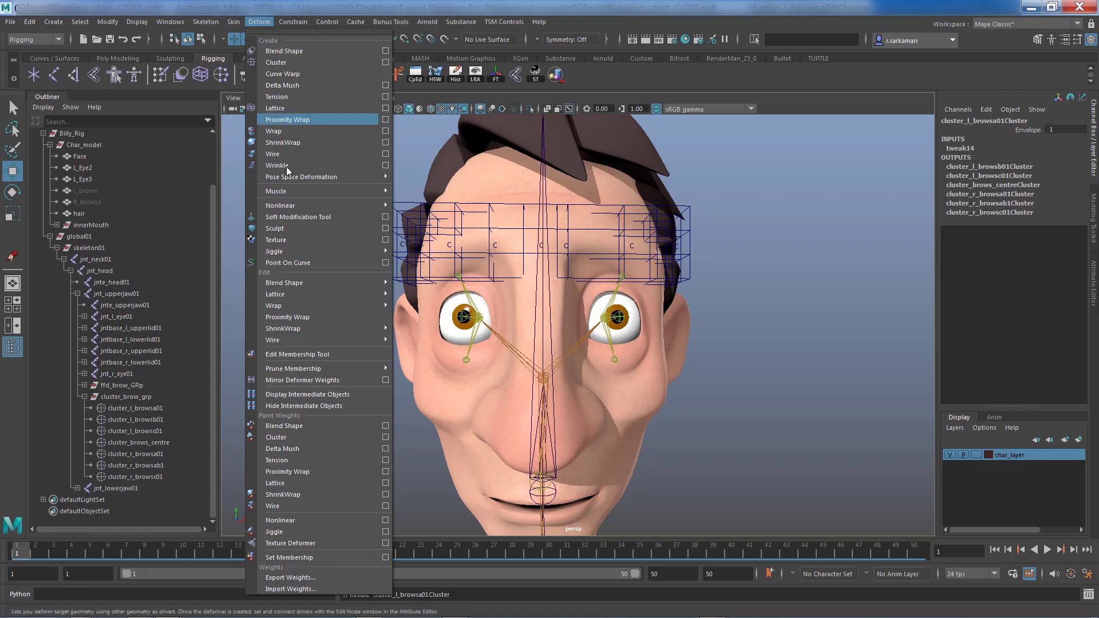
left_click(297, 354)
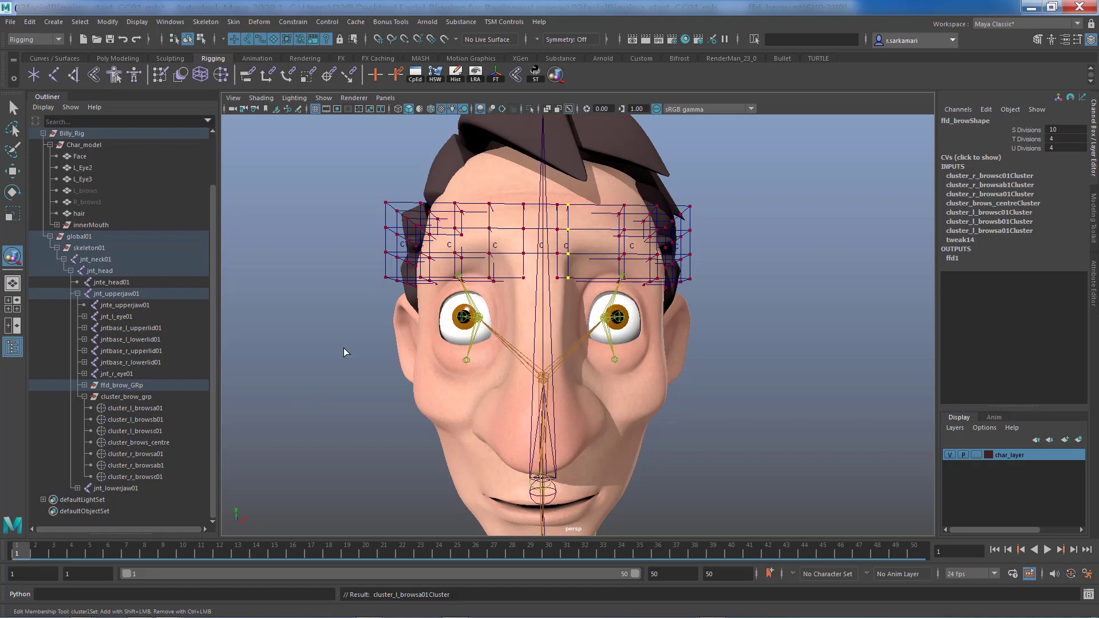
scroll(343, 351, "up", 5)
scroll(372, 360, "down", 3)
scroll(424, 371, "up", 1)
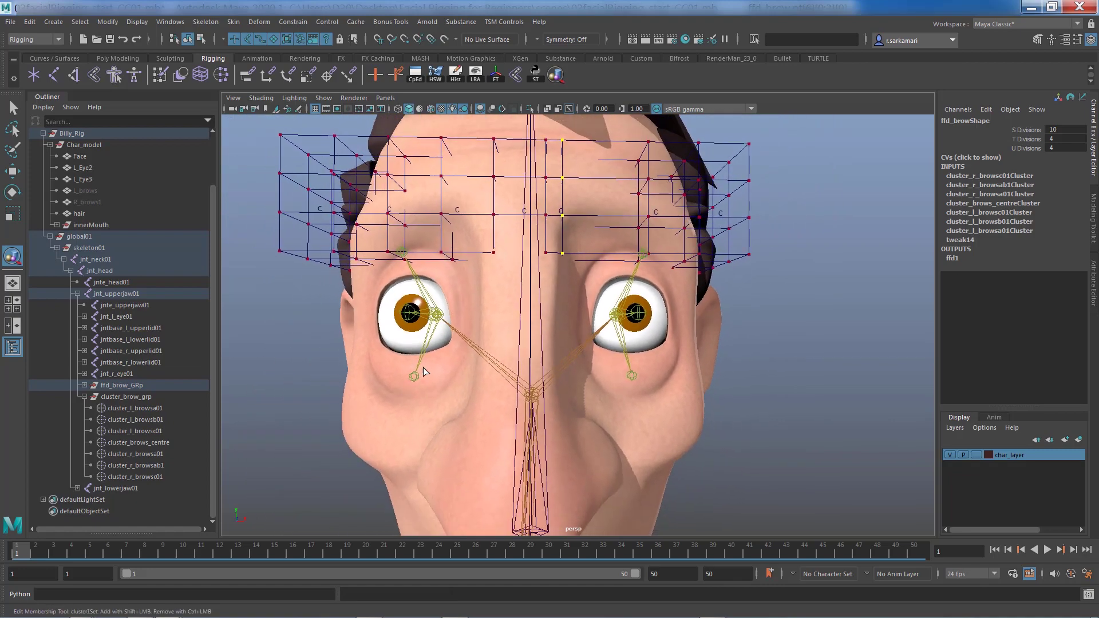
left_click_drag(424, 371, 474, 421, "alt")
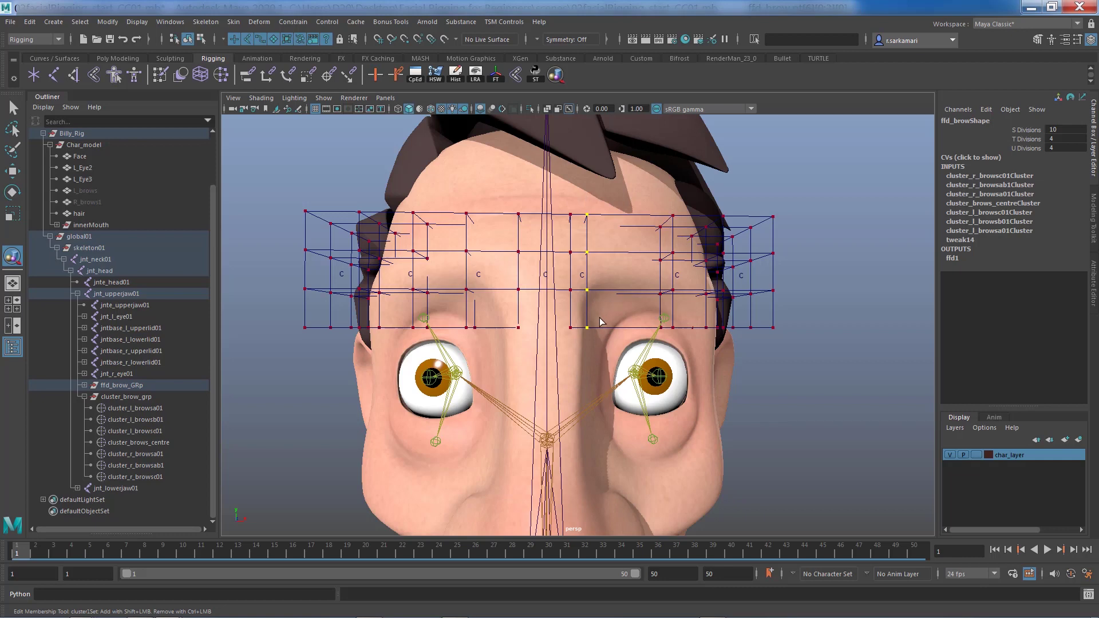
key("4")
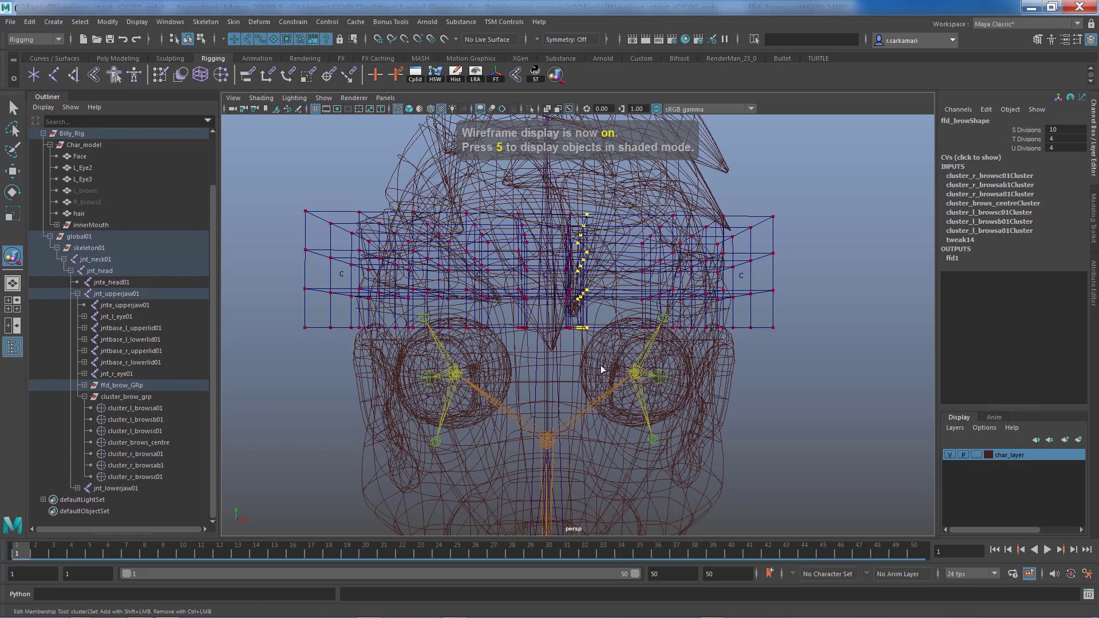
left_click_drag(601, 358, 571, 325)
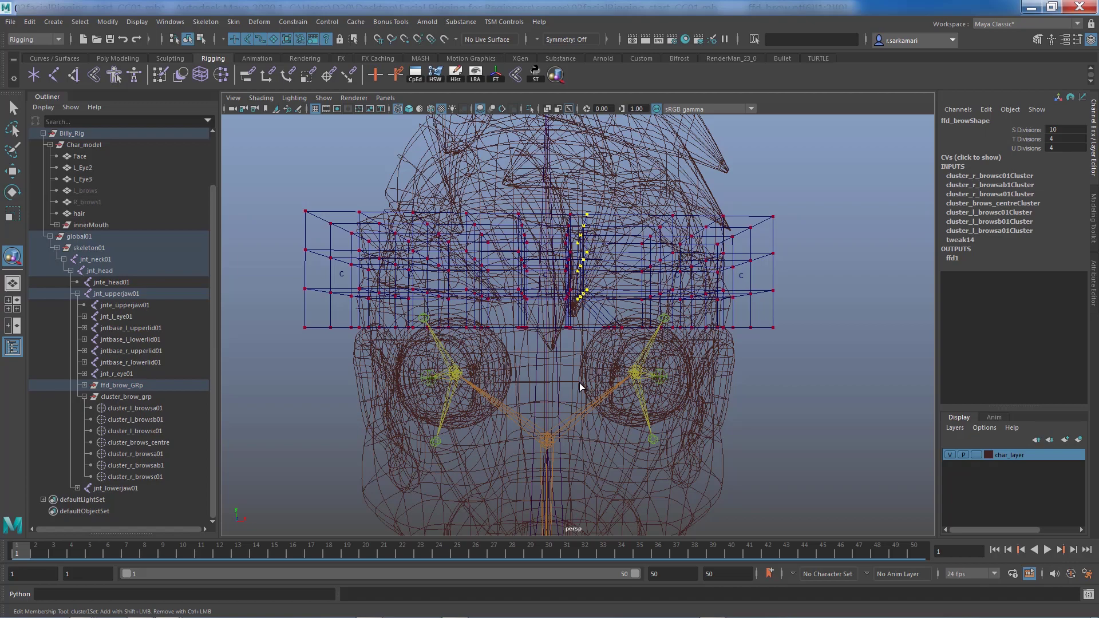
left_click_drag(556, 366, 550, 370, "alt")
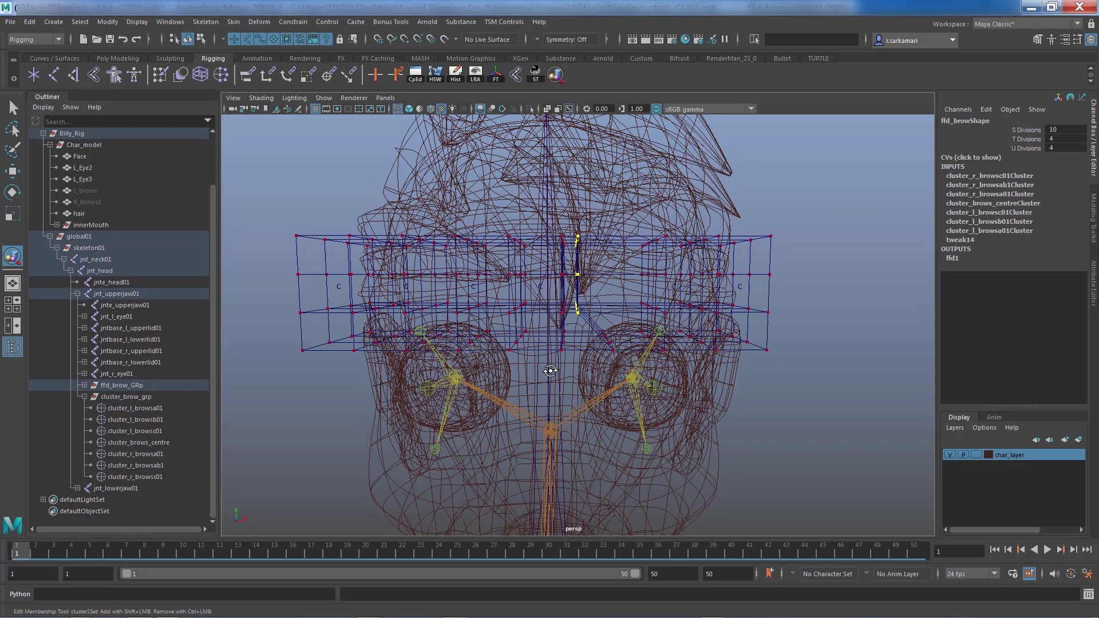
Step: Undo the membership edit and the earlier sideways move of cluster_l_browsa01
key("ctrl+z")
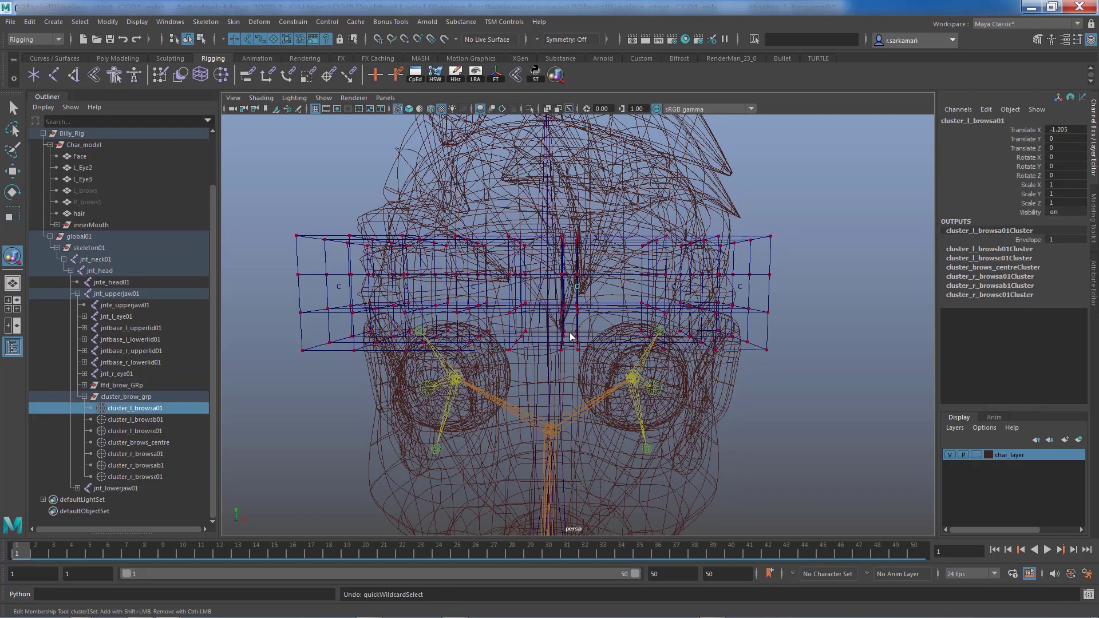
key("ctrl+z")
key("ctrl+z")
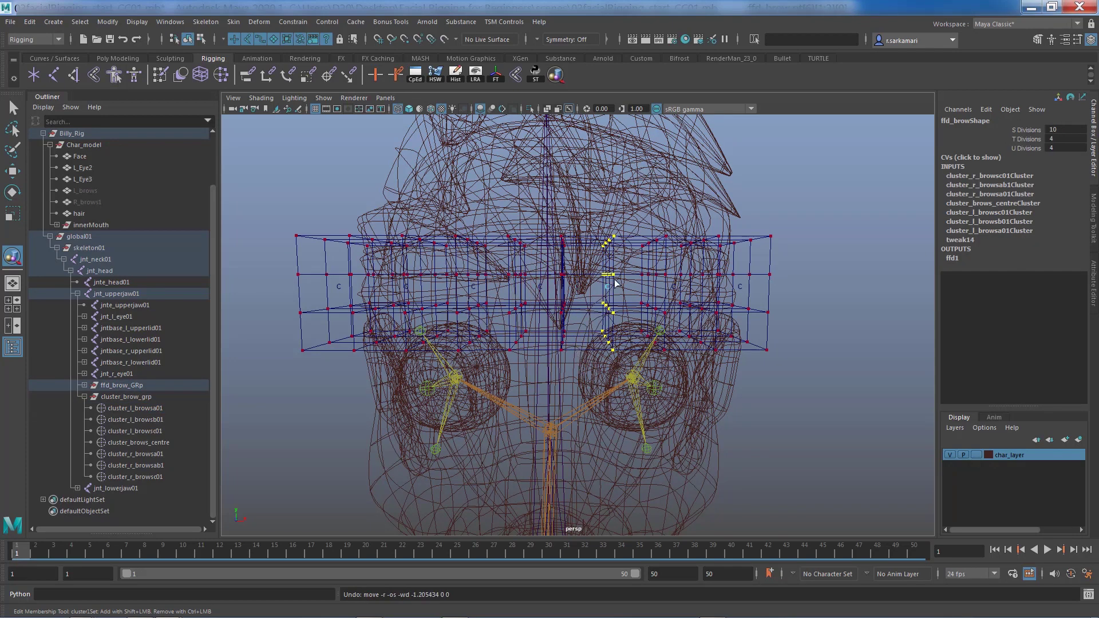
key("ctrl+z")
key("ctrl+z")
key("ctrl+z")
key("ctrl+z")
key("ctrl+z")
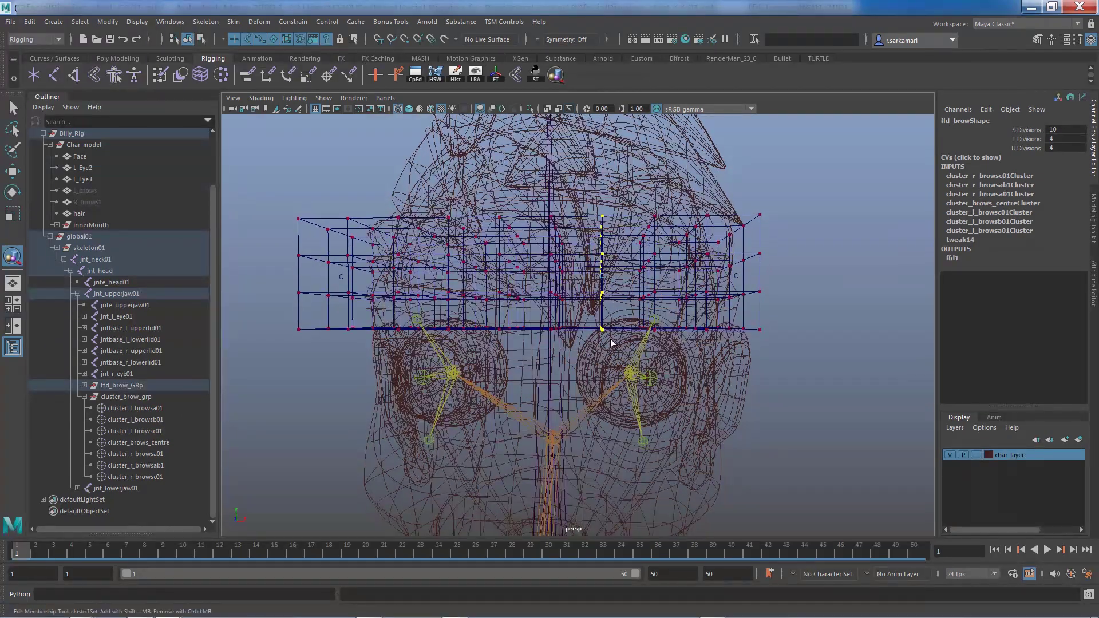
key("ctrl+z")
Step: Remove the lowest row of lattice points from cluster_r_browsa01 by editing its membership, and restore the shaded, lit display
left_click(135, 443)
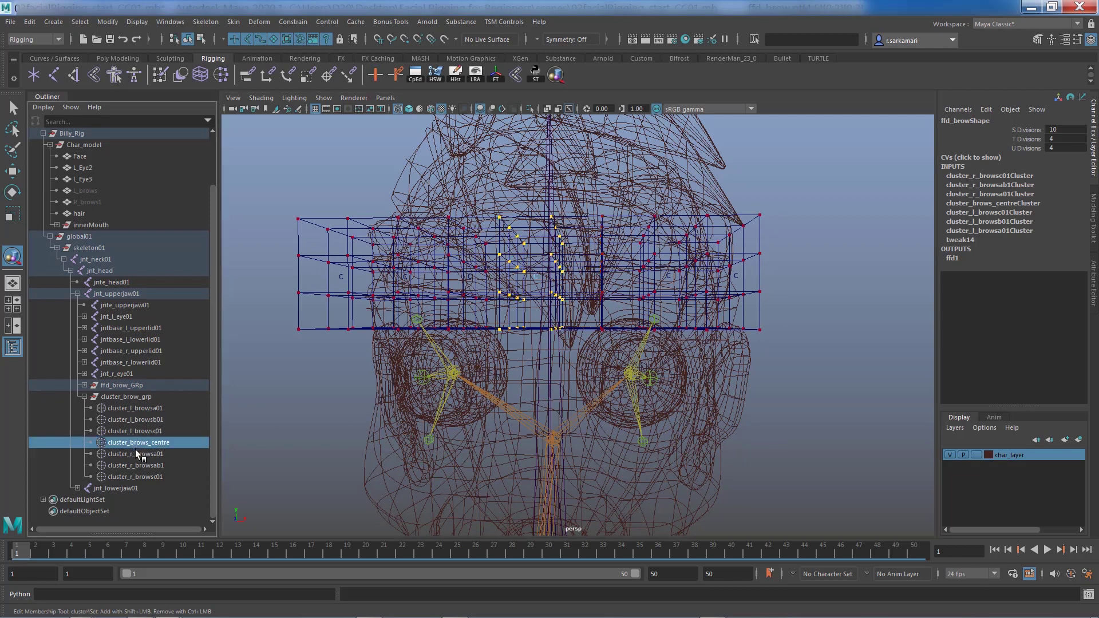
left_click(136, 454)
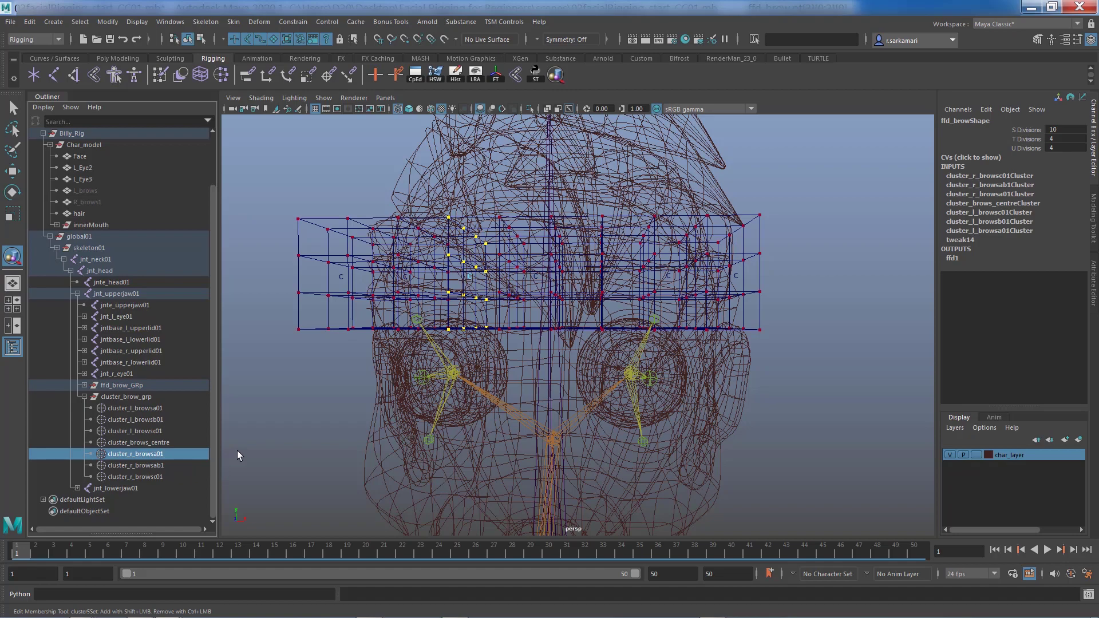
left_click_drag(237, 451, 272, 427, "alt")
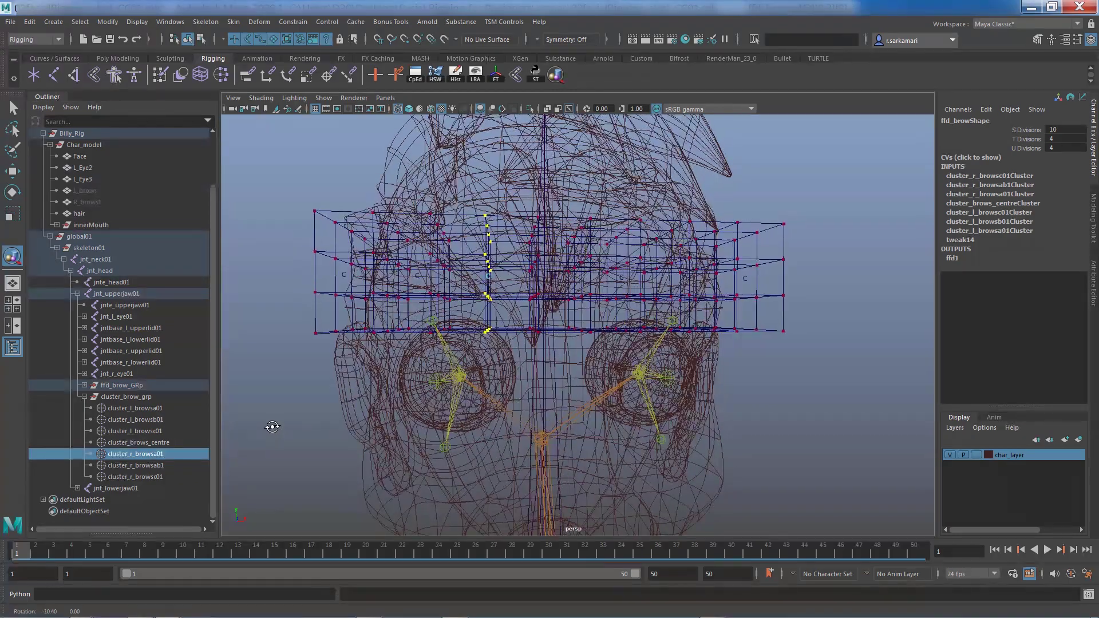
left_click_drag(502, 349, 471, 325)
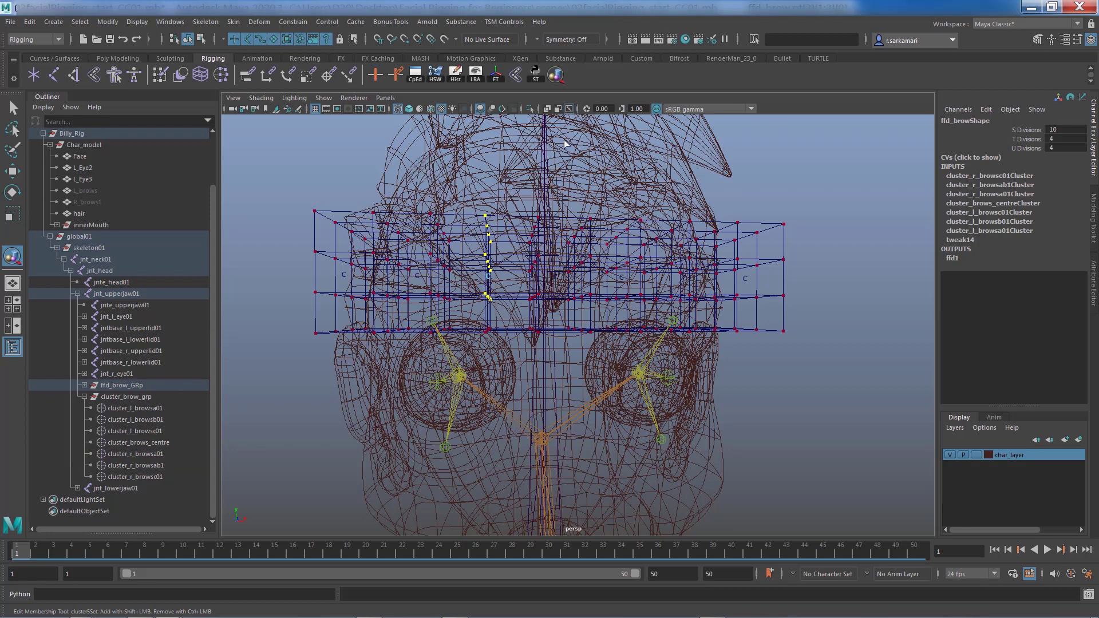
left_click(409, 109)
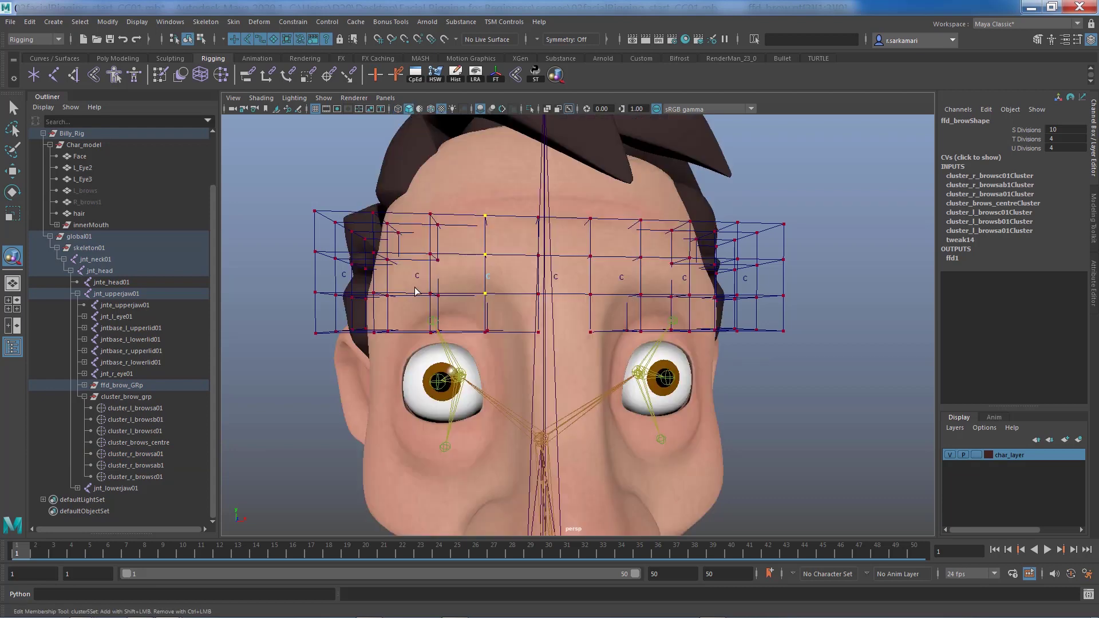
left_click(452, 109)
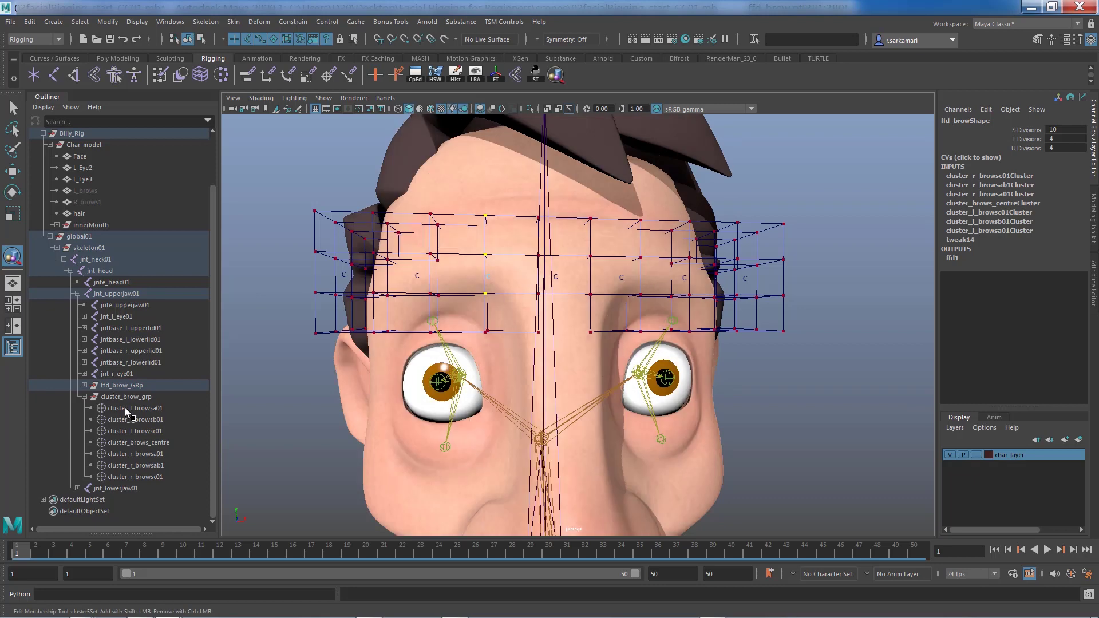
Step: Try moving cluster_l_browsa01 sideways toward the centre of the face and undo the move
left_click(14, 108)
left_click(126, 454)
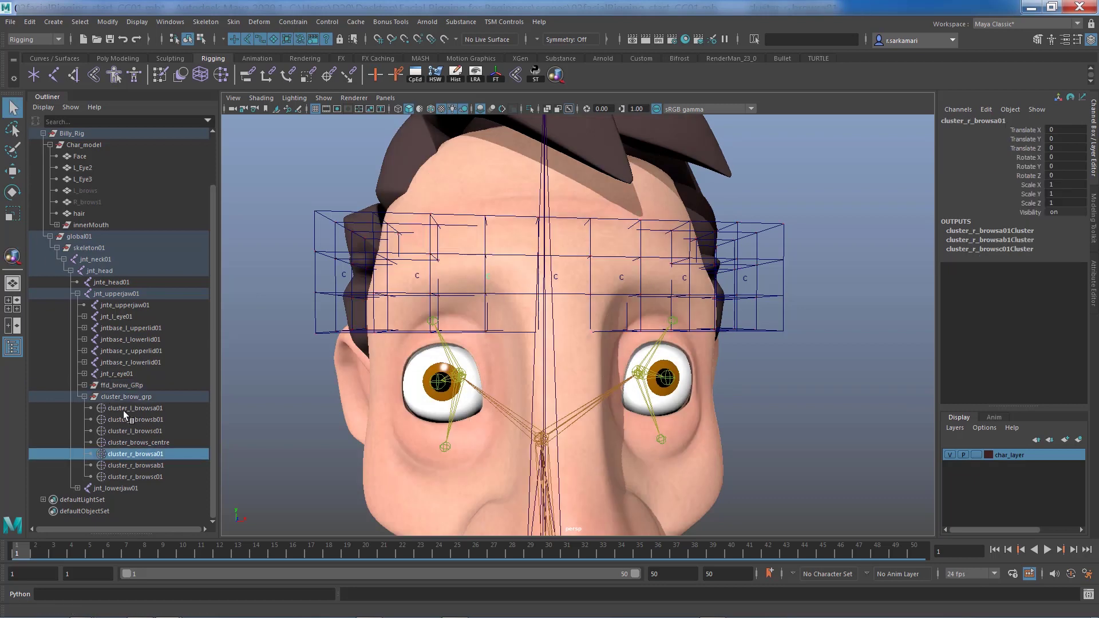
left_click(123, 409)
key("w")
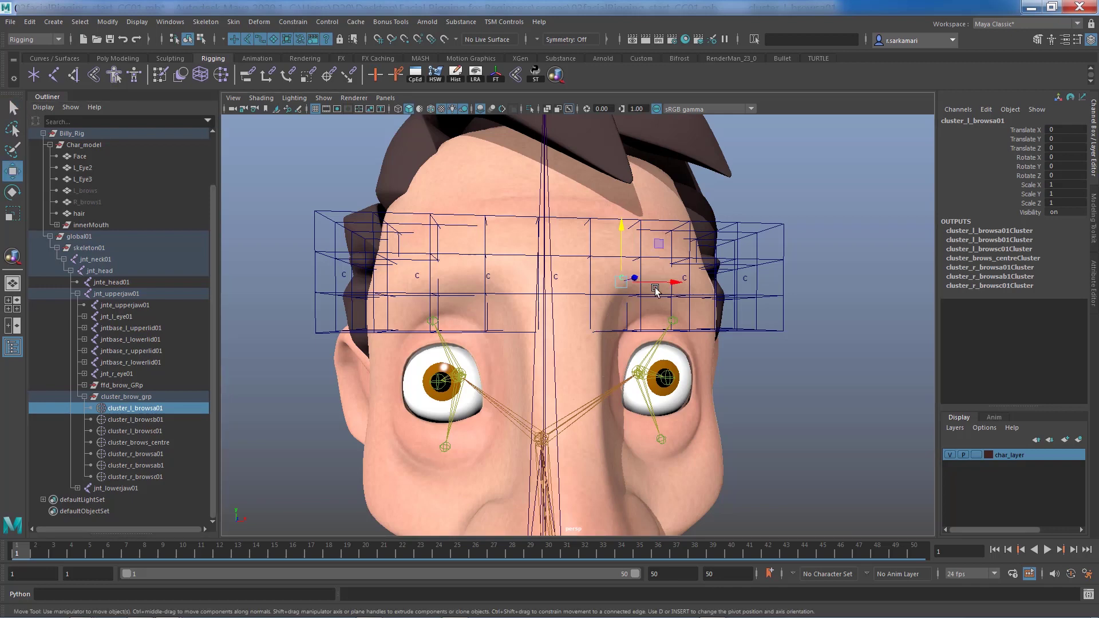
mouse_move(678, 282)
left_mouse_down()
mouse_move(642, 279)
mouse_move(657, 288)
left_mouse_up()
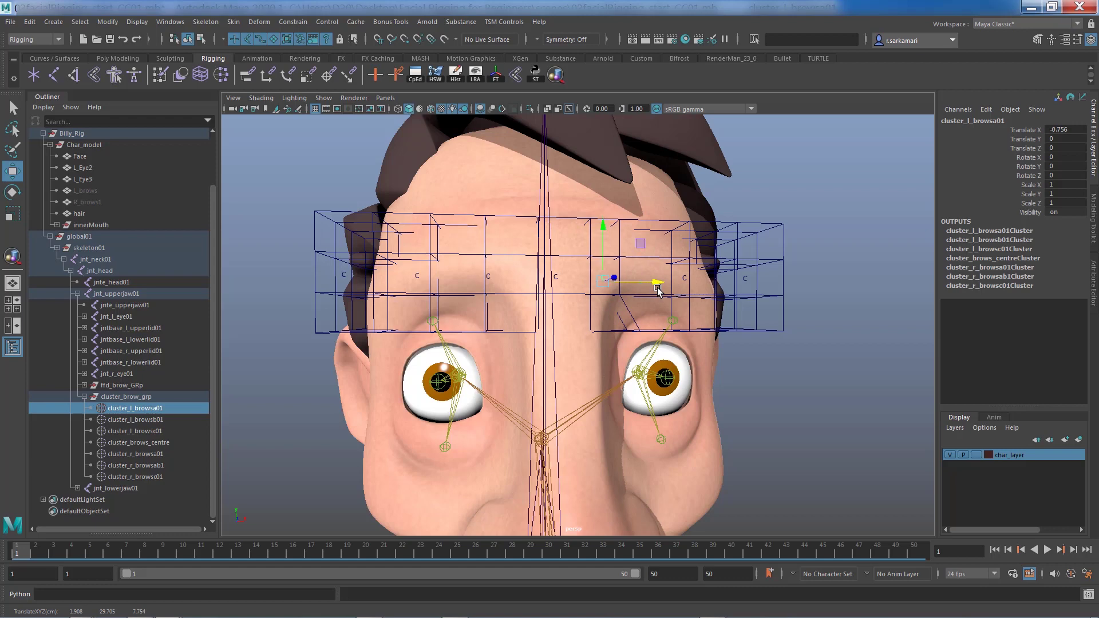
key("ctrl+z")
key("ctrl+z")
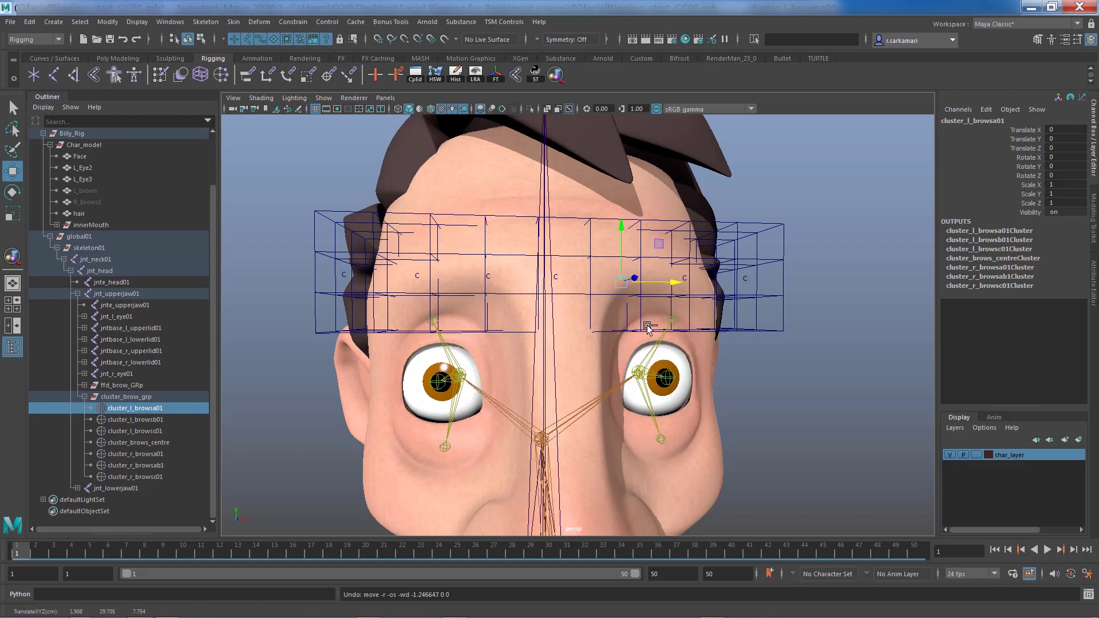
left_click_drag(629, 350, 580, 392, "alt")
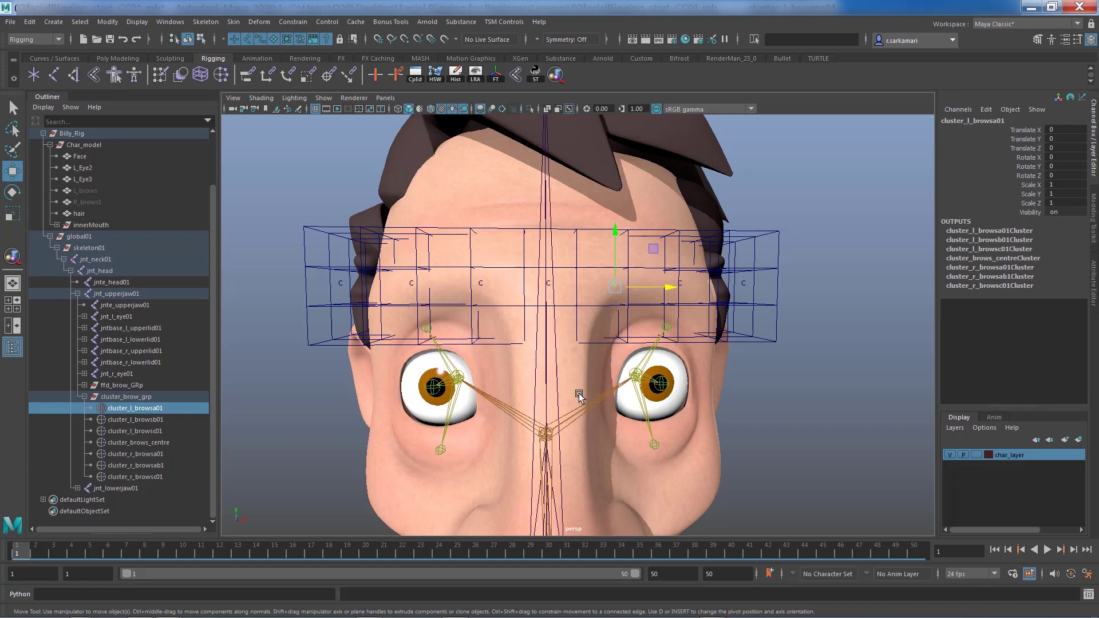
Step: Open the Paint Set Membership Tool settings for the Face mesh and choose ffd1Set as the set to modify
left_click(779, 243)
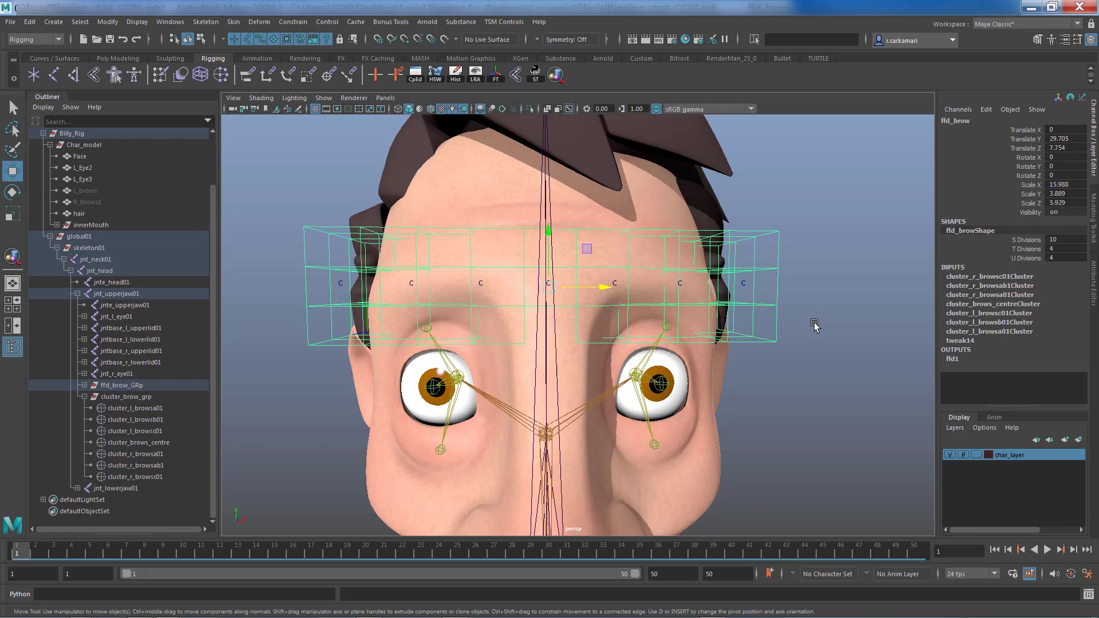
left_click(518, 260)
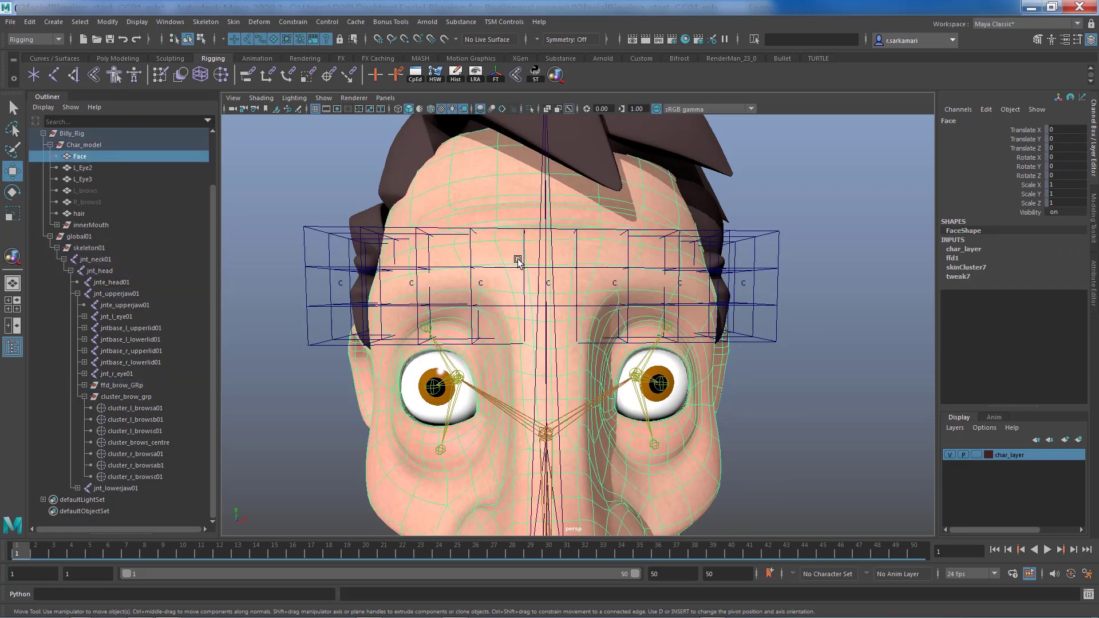
left_click(257, 21)
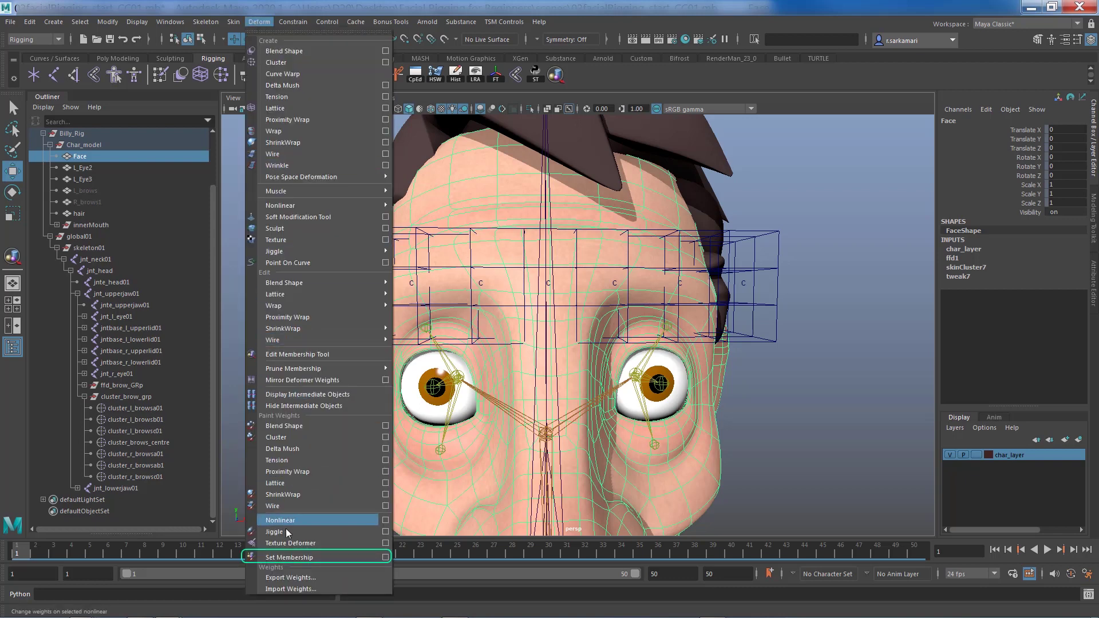
left_click(384, 557)
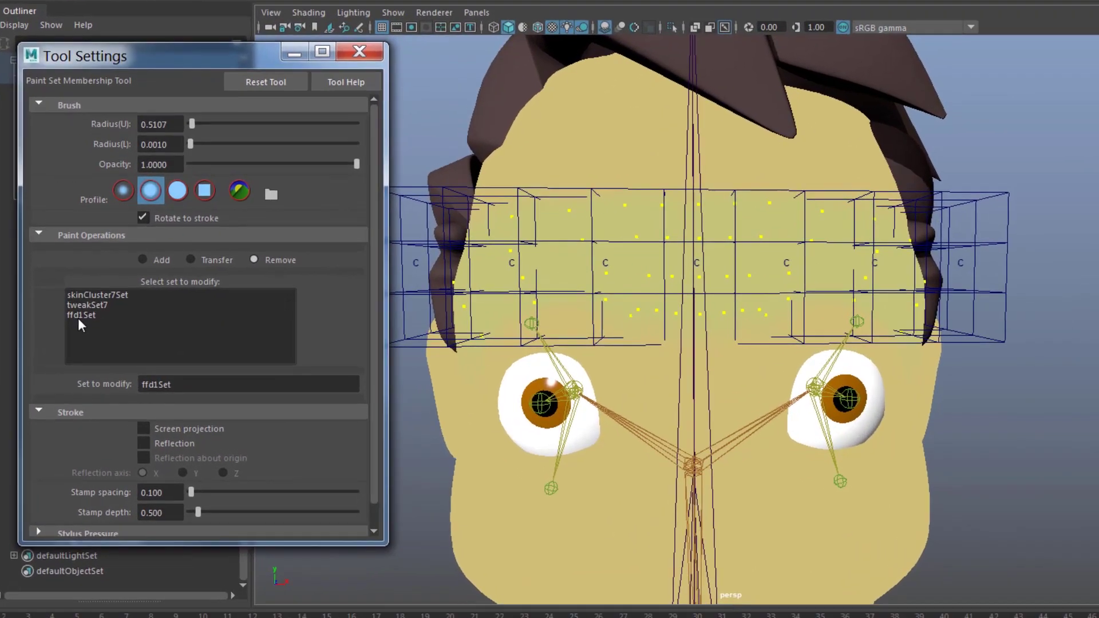
left_click(78, 314)
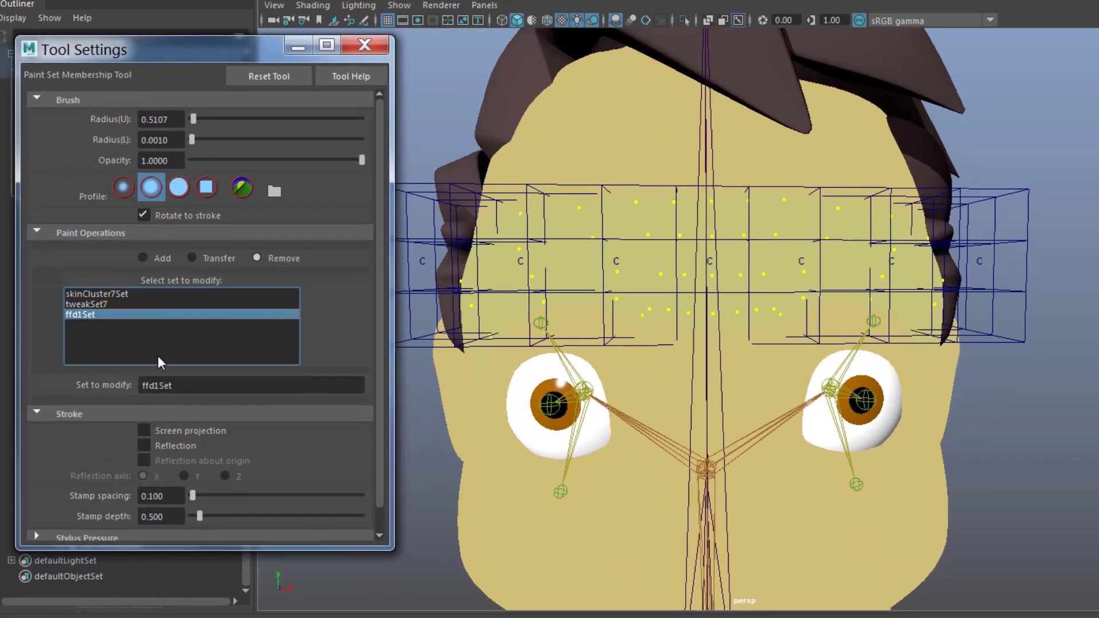
left_click_drag(652, 388, 709, 348, "alt")
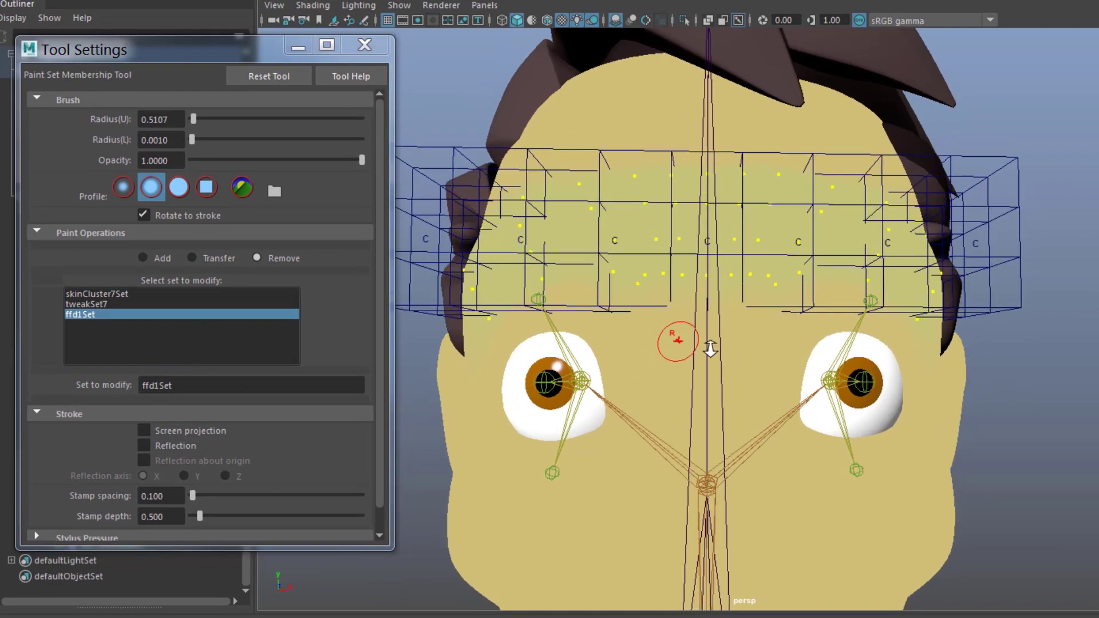
right_click_drag(709, 348, 780, 372, "alt")
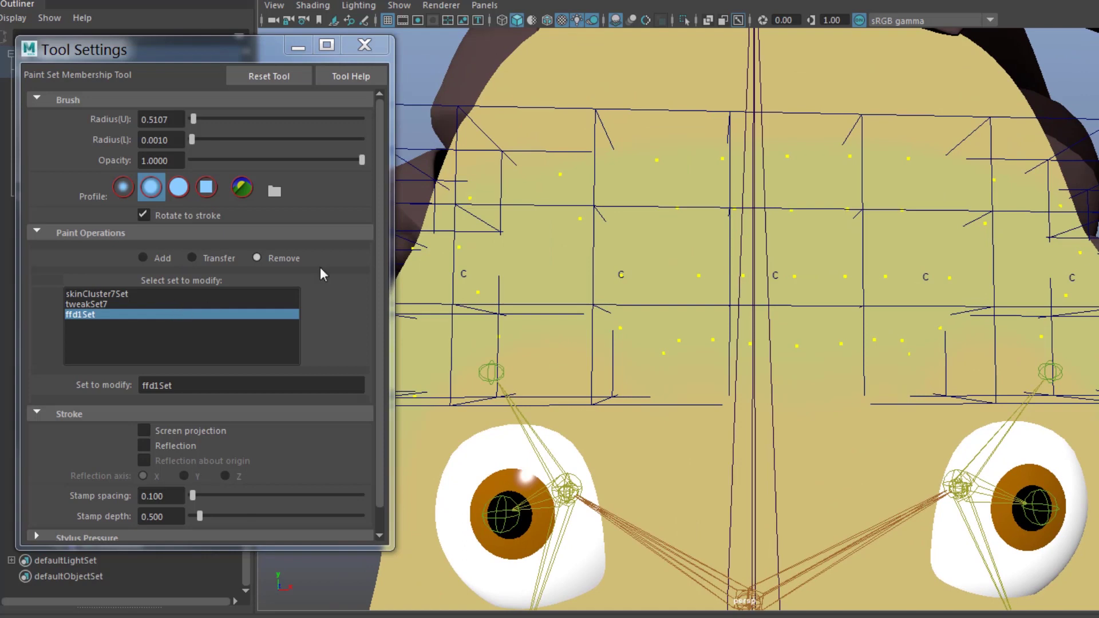
Step: Display the mesh wireframe over the shaded face and reduce the membership brush's upper radius to 0.2421
left_click(547, 23)
left_click_drag(748, 509, 736, 522, "alt")
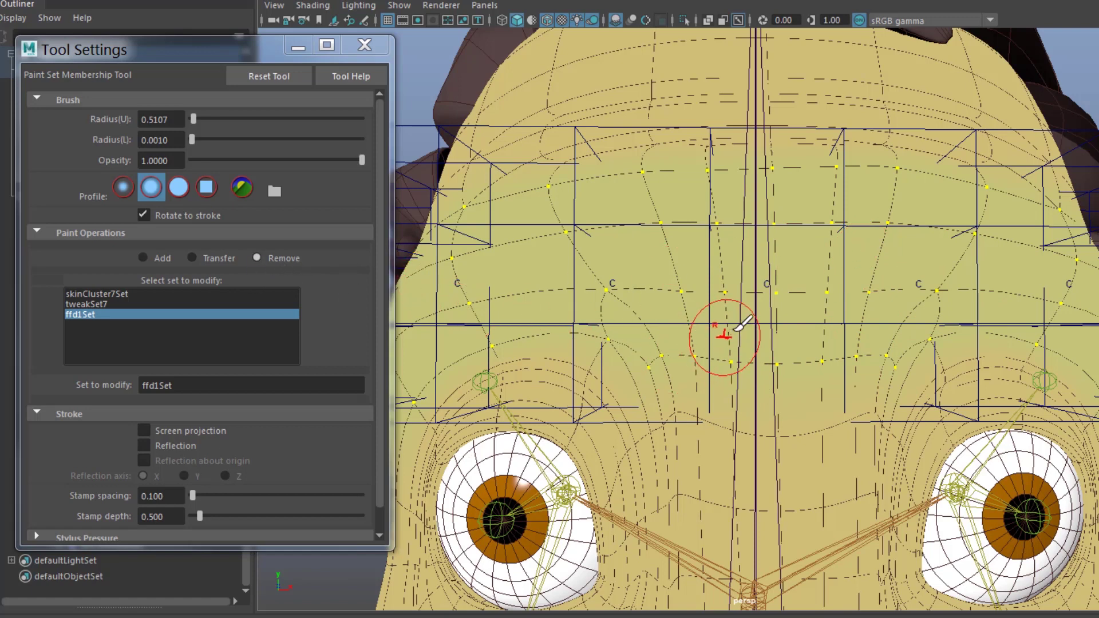
key("b")
left_click_drag(791, 332, 777, 344)
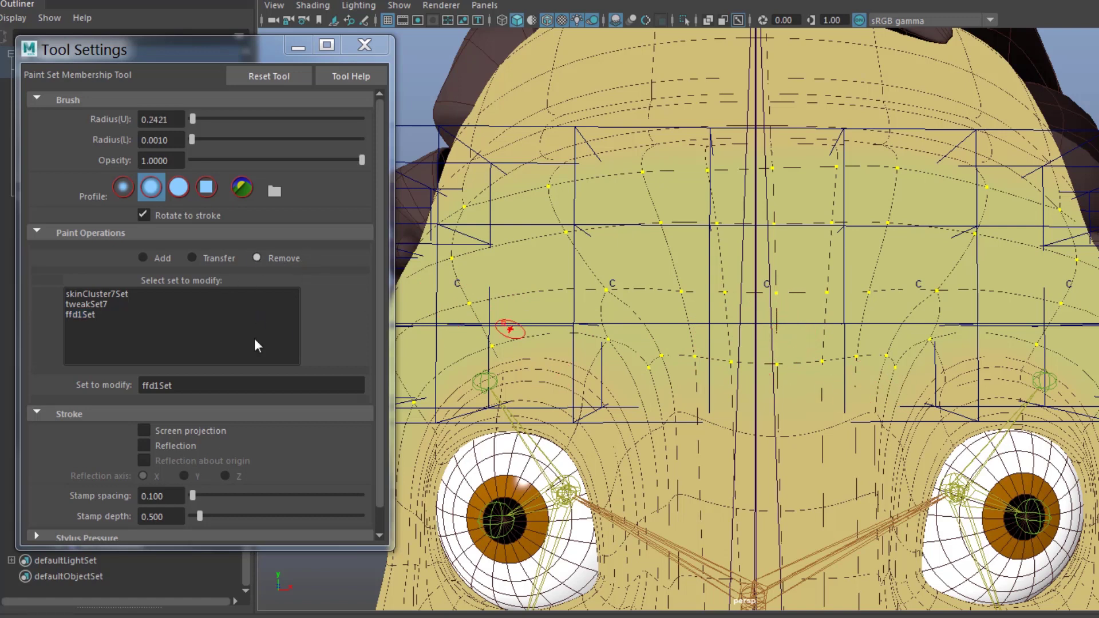
Step: Paint in Remove mode to take the lowest row of face vertices across the bridge between the brows out of ffd1Set
left_click(80, 315)
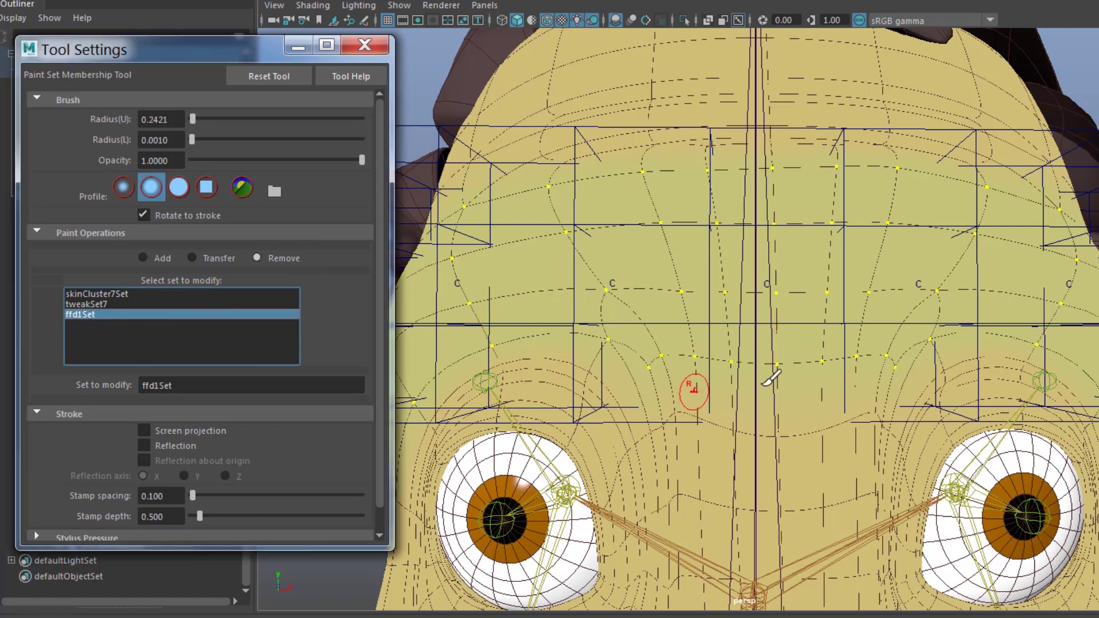
left_click(903, 364)
mouse_move(903, 364)
left_mouse_down()
mouse_move(869, 349)
mouse_move(664, 350)
mouse_move(643, 379)
left_mouse_up()
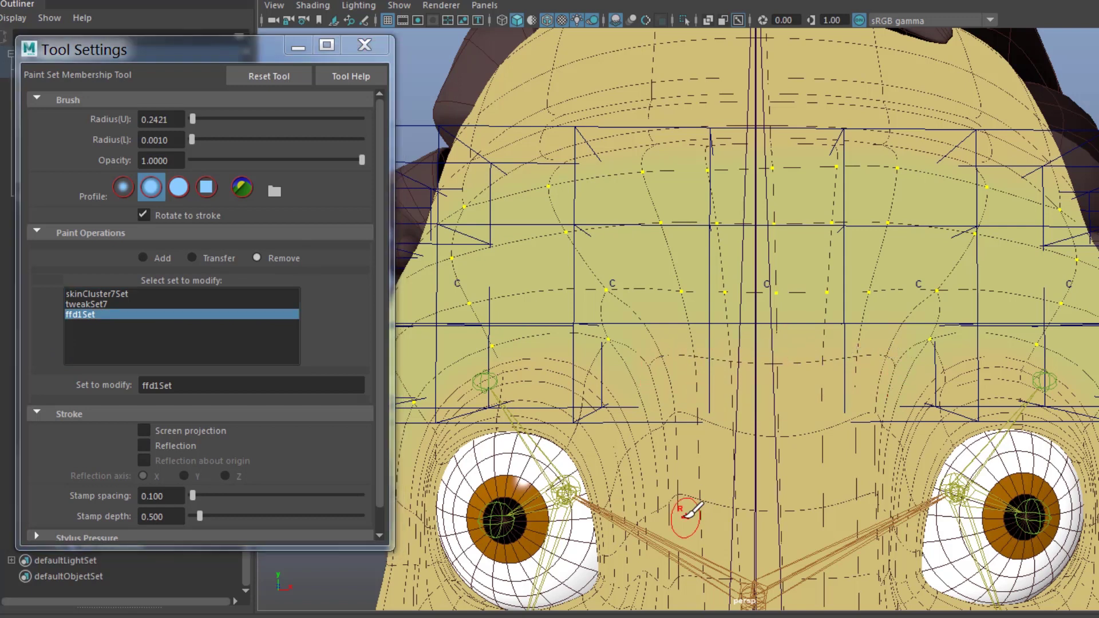
Step: Close the Paint Set Membership Tool settings, leave the tool and select cluster_brows_centre for moving
left_click(364, 45)
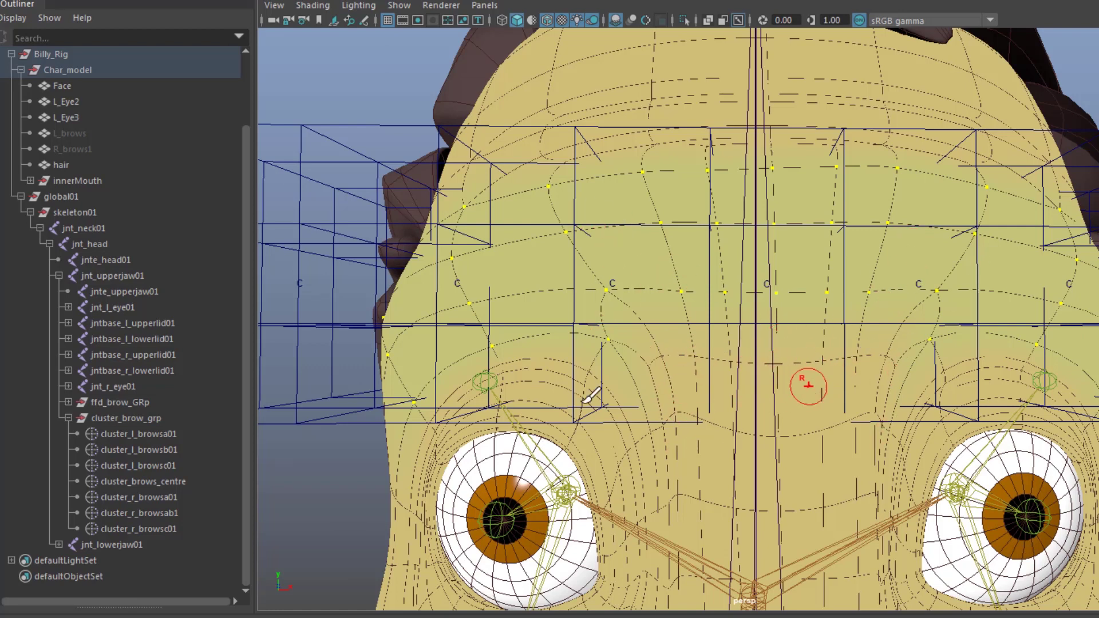
key("q")
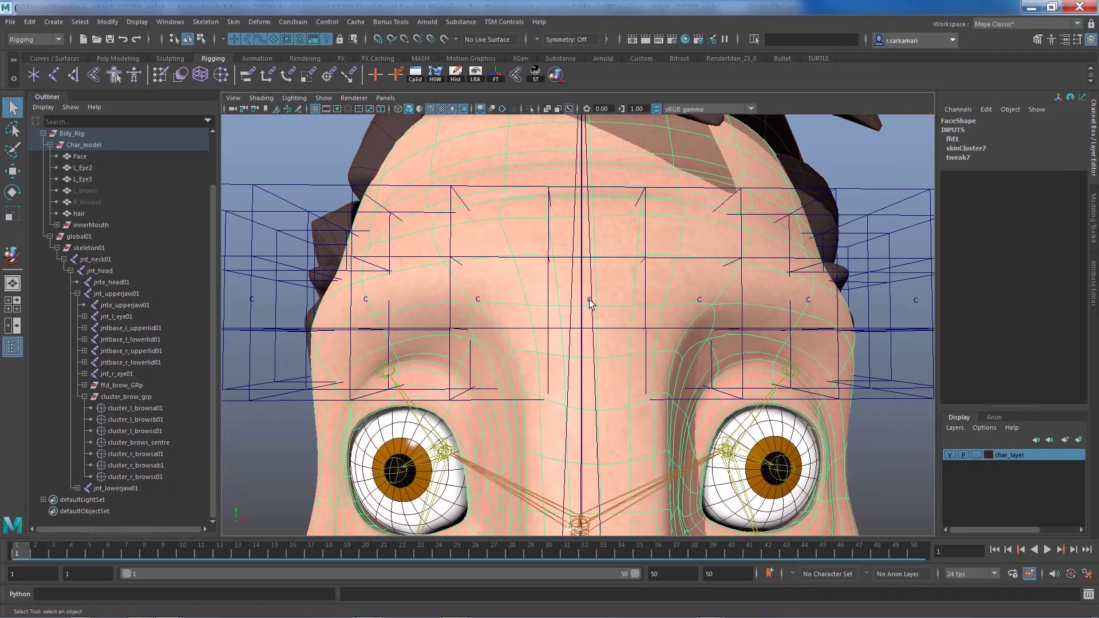
left_click(589, 299)
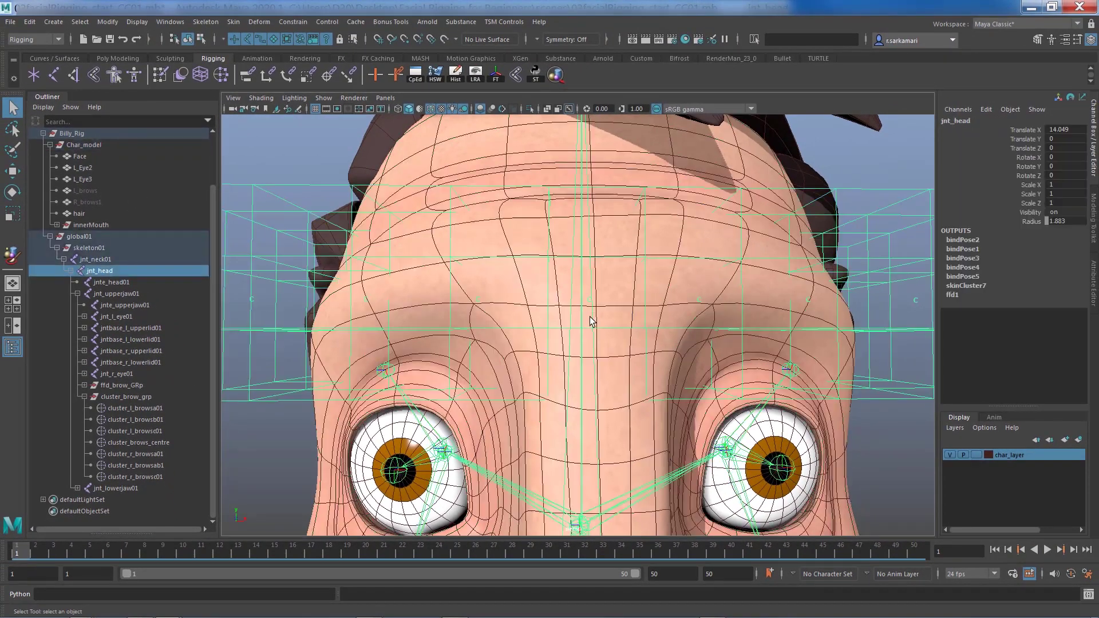
left_click(129, 442)
key("w")
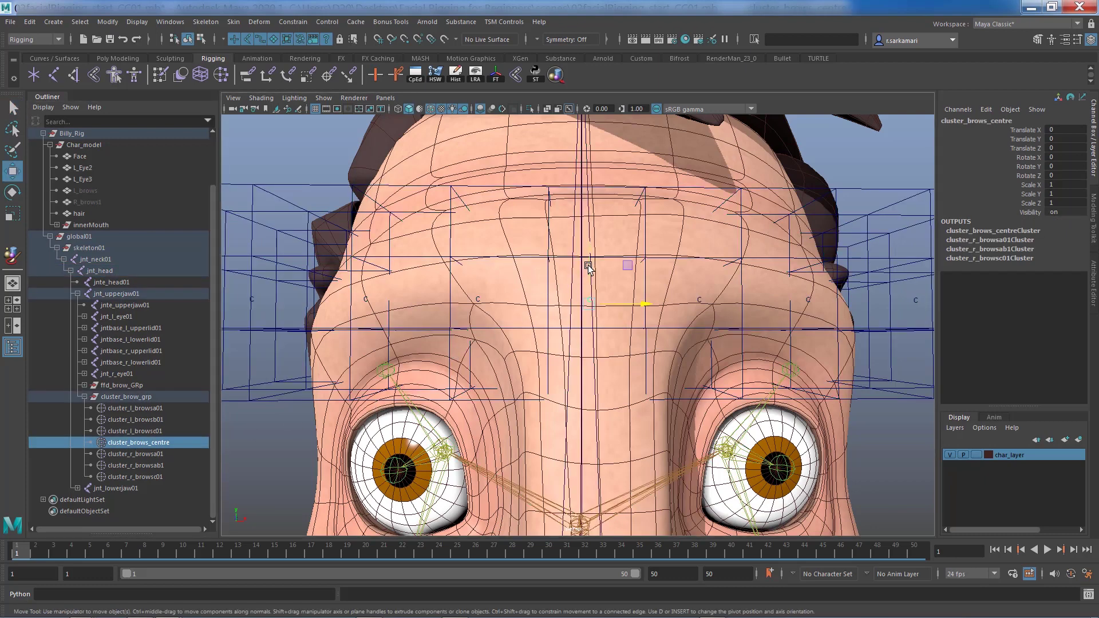
Step: Try moving cluster_brows_centre down by about 1.19 units in Y and undo the move
mouse_move(589, 289)
left_mouse_down()
mouse_move(592, 279)
mouse_move(594, 310)
left_mouse_up()
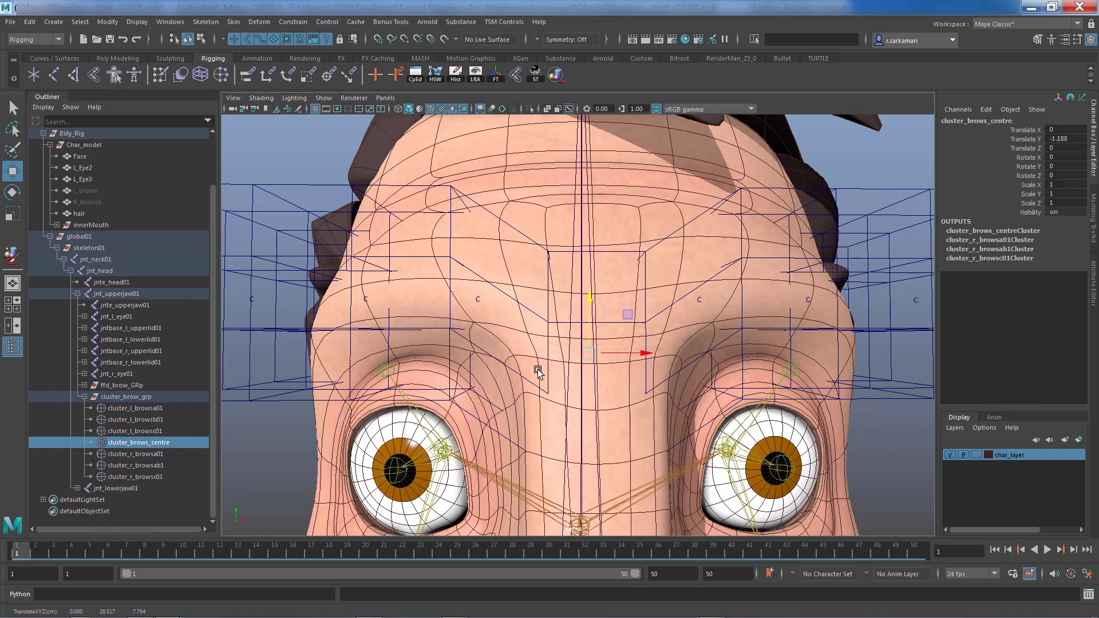
left_click(528, 370)
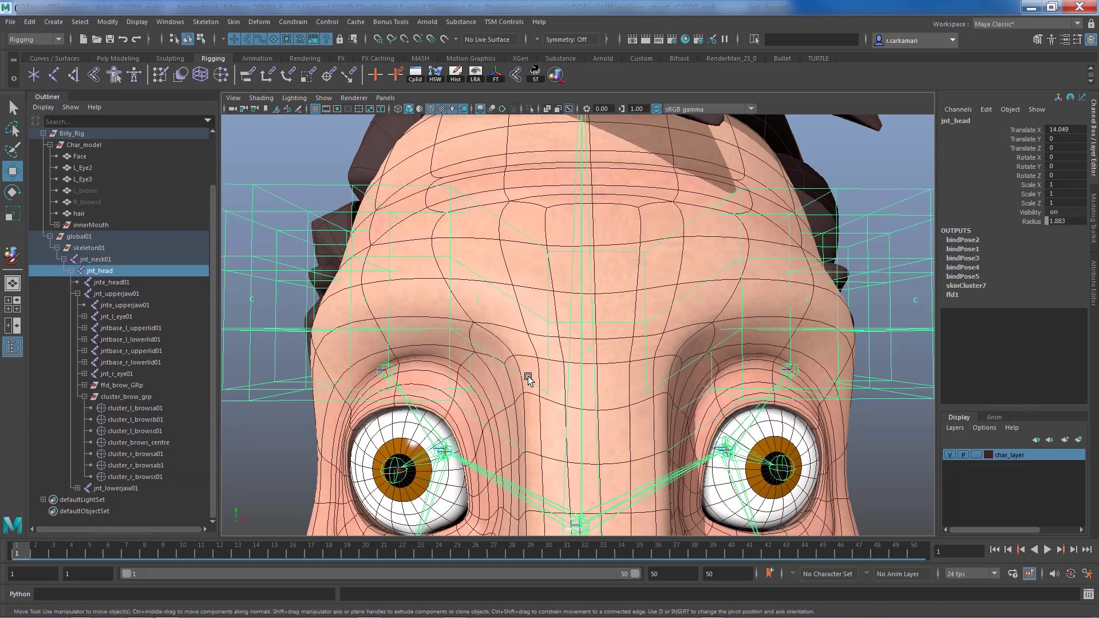
key("ctrl+z")
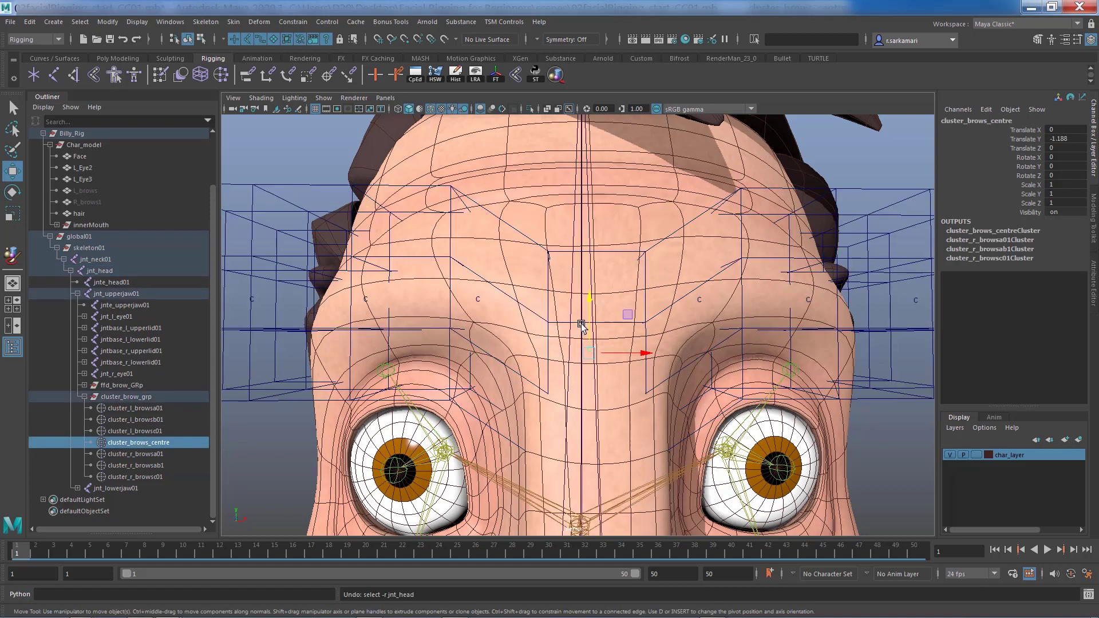
key("ctrl+z")
Step: Test a smaller downward move of cluster_brows_centre, about 0.79 units, and undo it
left_click(258, 21)
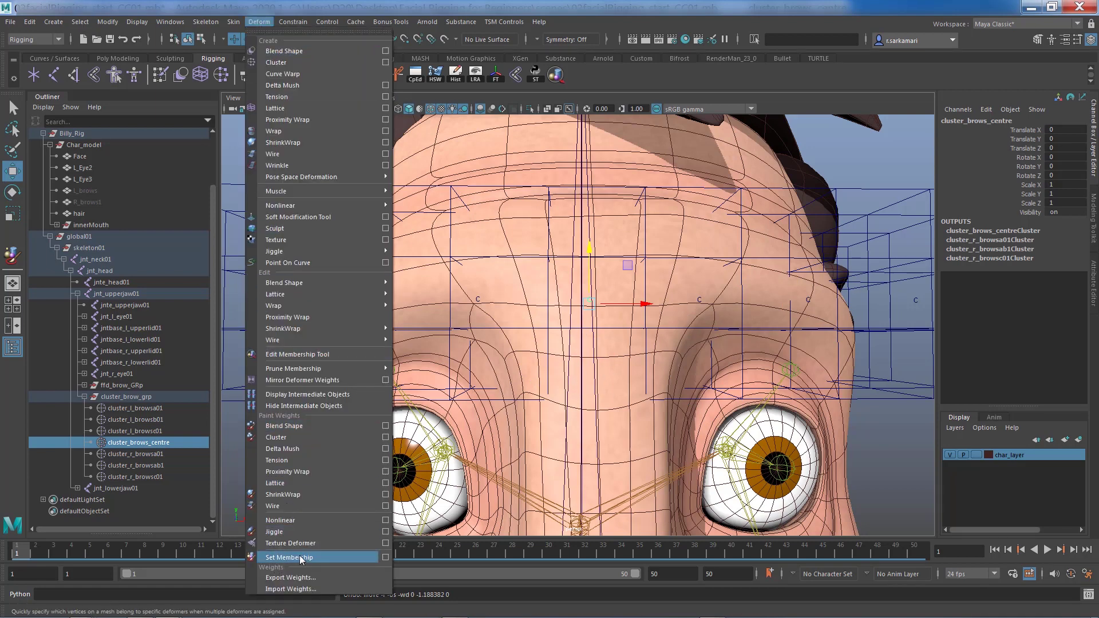
left_click(589, 256)
left_click_drag(589, 256, 592, 280)
key("ctrl+z")
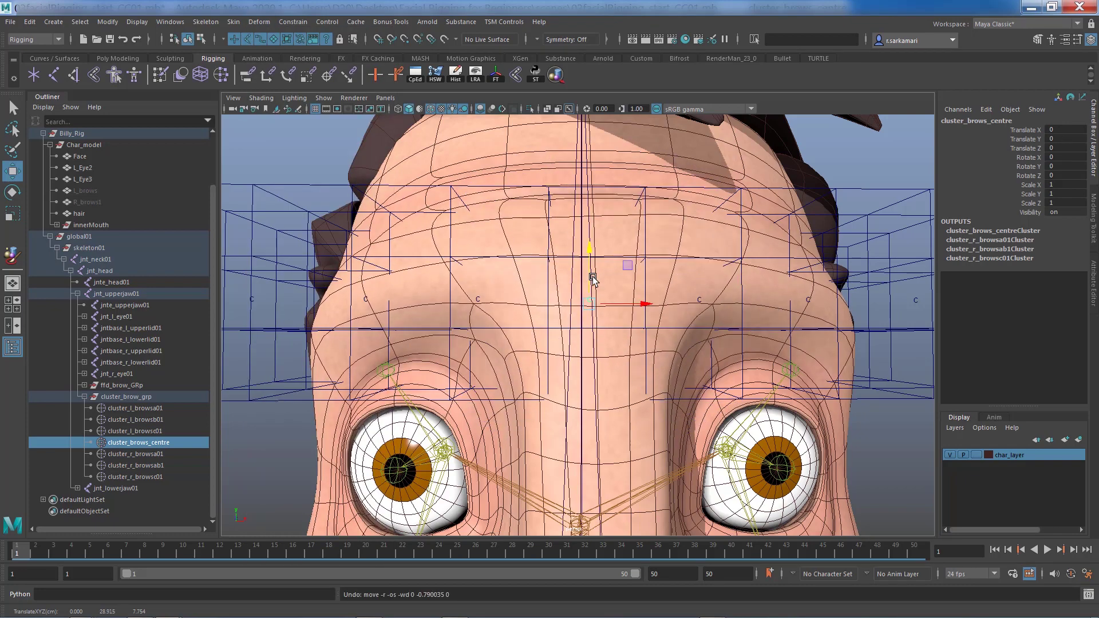
Step: Hide deformers in the viewport and display the whole head smoothed, without the wireframe overlay
scroll(593, 280, "down", 10)
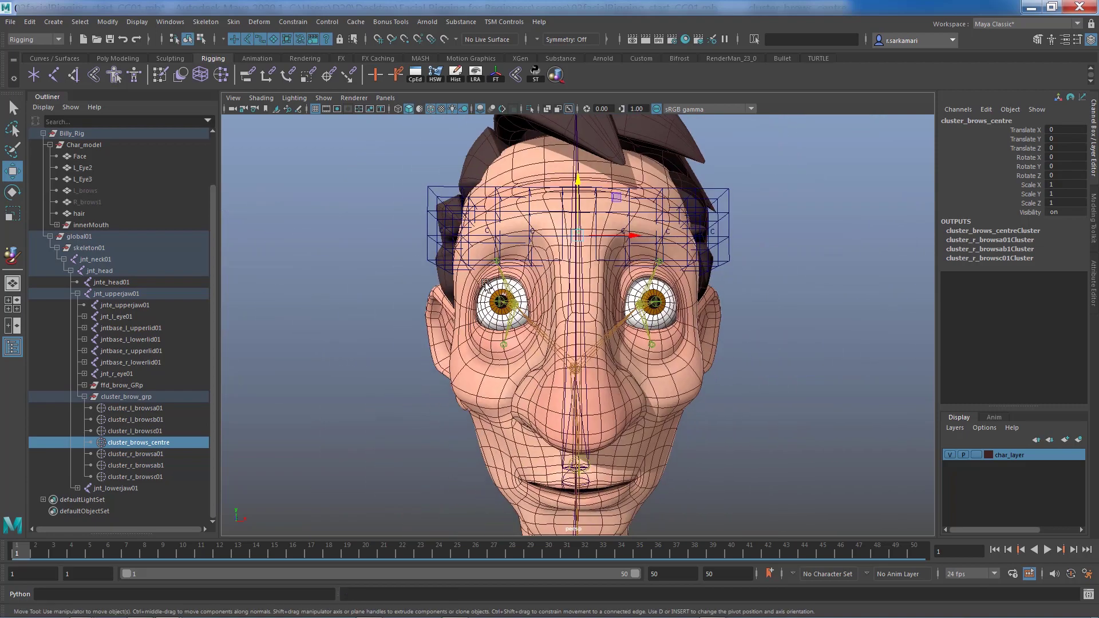
left_click_drag(403, 284, 410, 272, "alt")
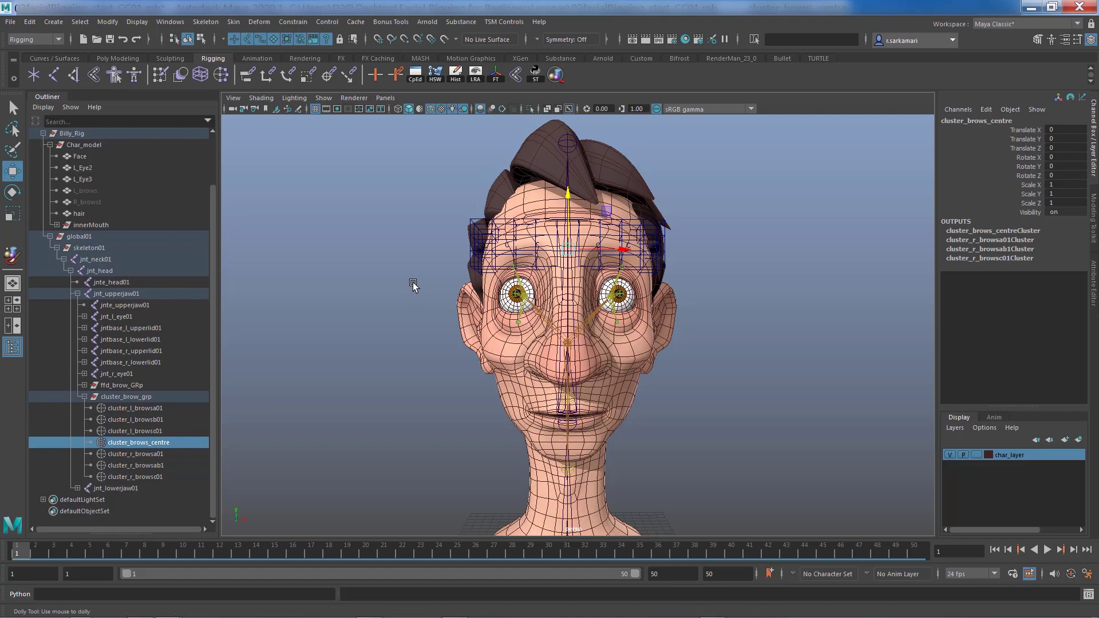
right_click_drag(412, 284, 496, 335, "alt")
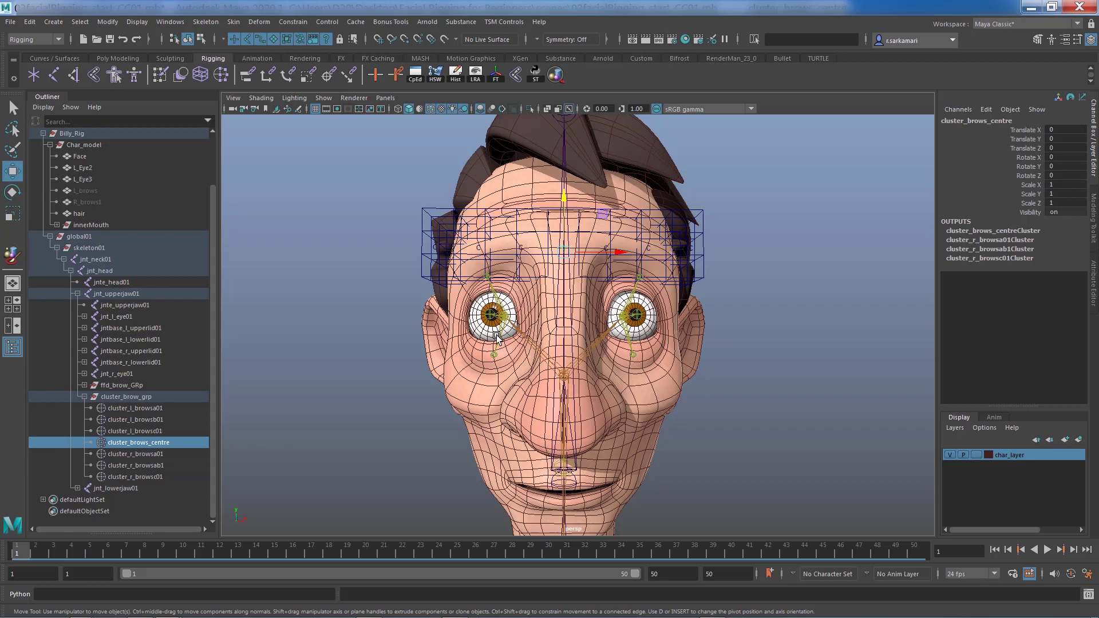
scroll(626, 368, "down", 3)
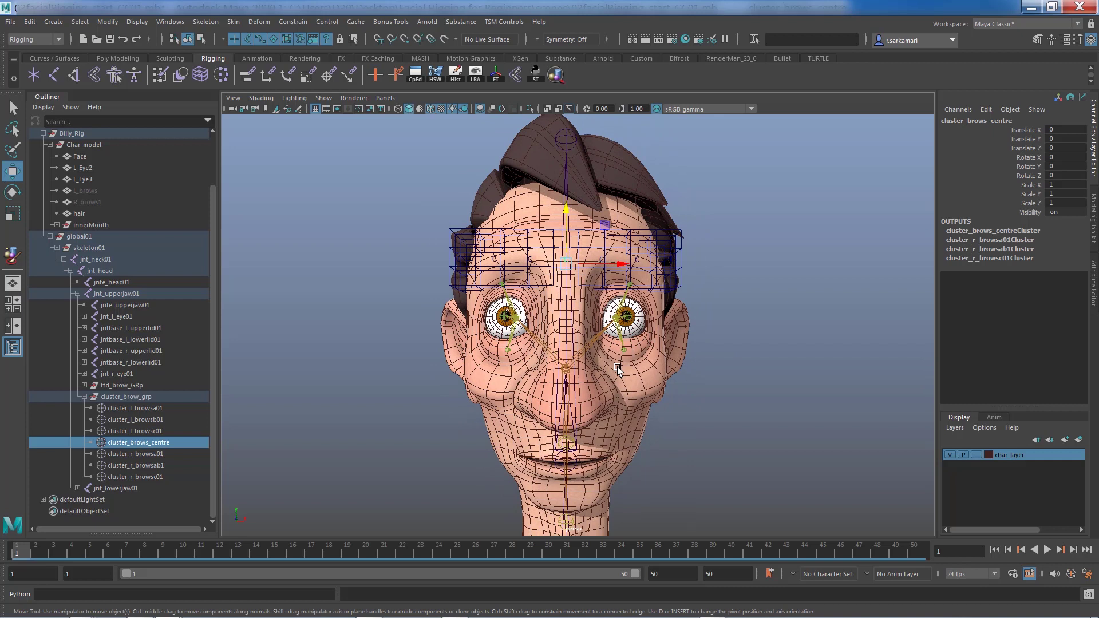
left_click(319, 101)
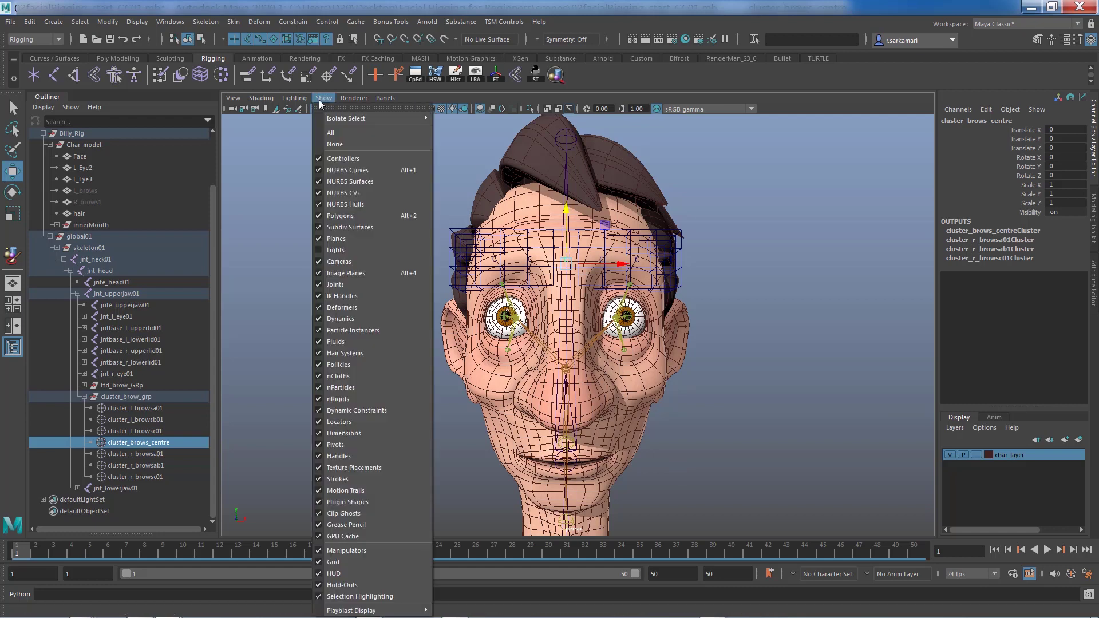
left_click(341, 310)
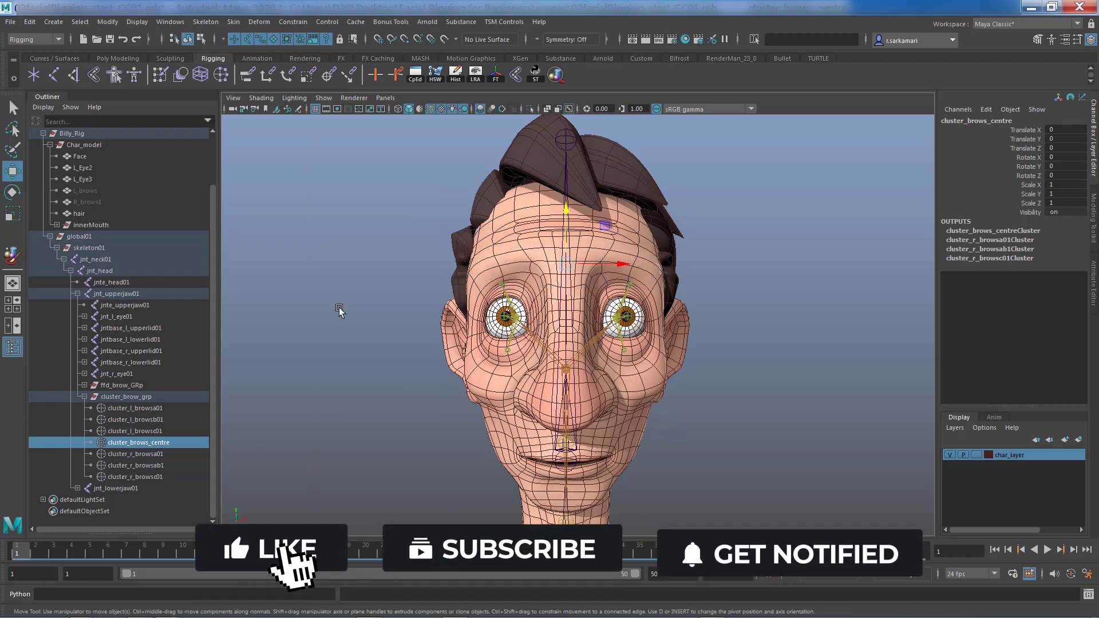
key("3")
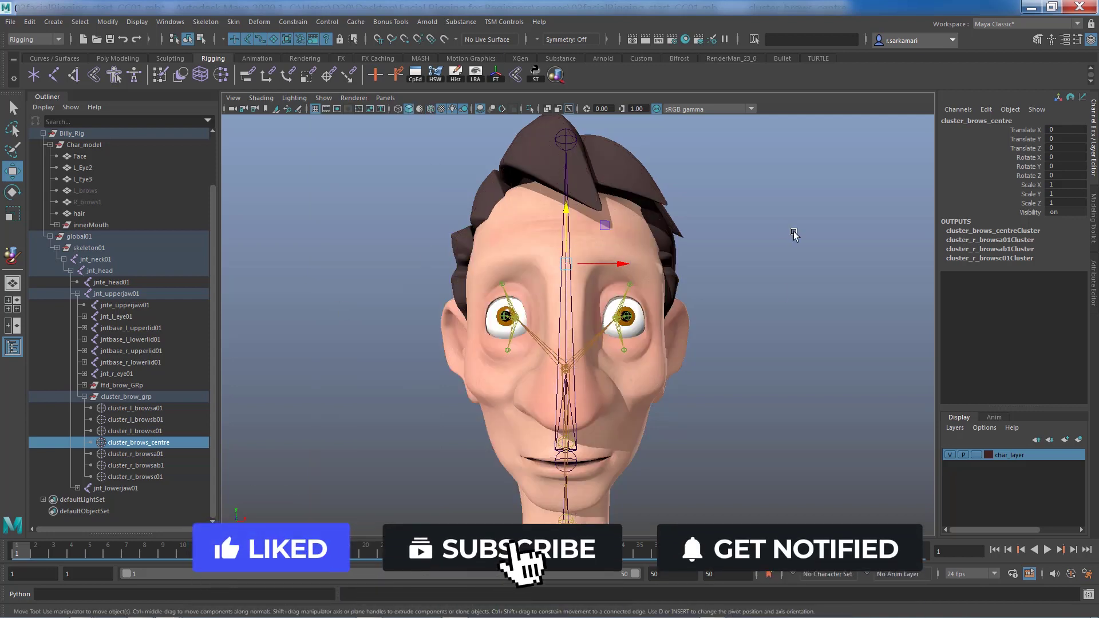